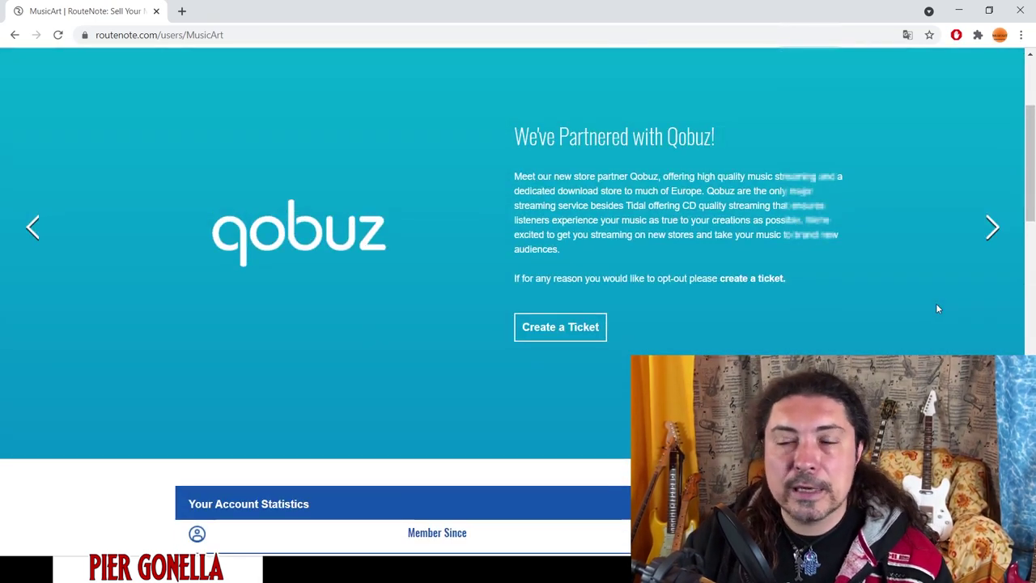
# - Open the form for creating a new music release
pyautogui.scroll(3, 899, 229)
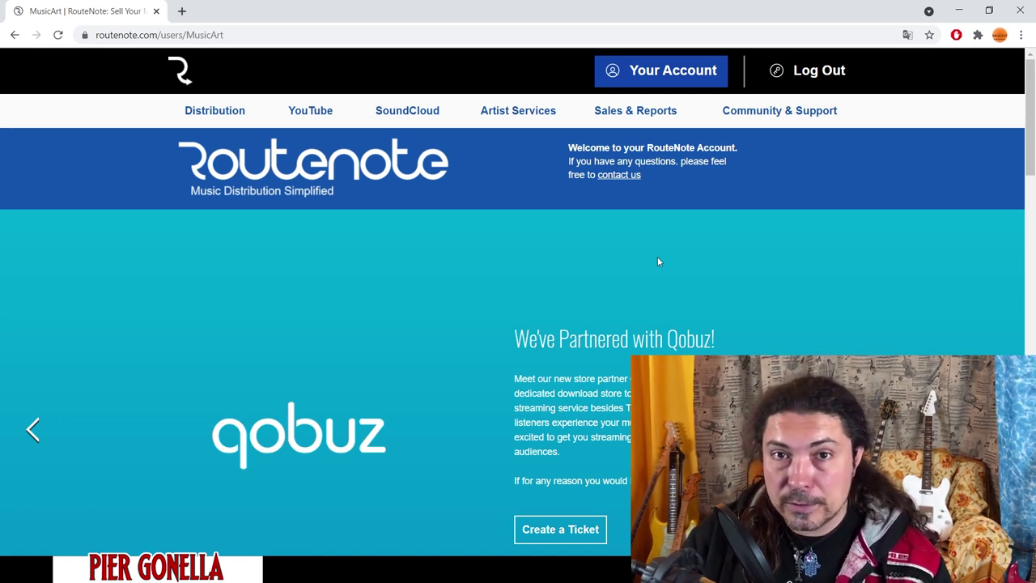
pyautogui.moveTo(635, 110)
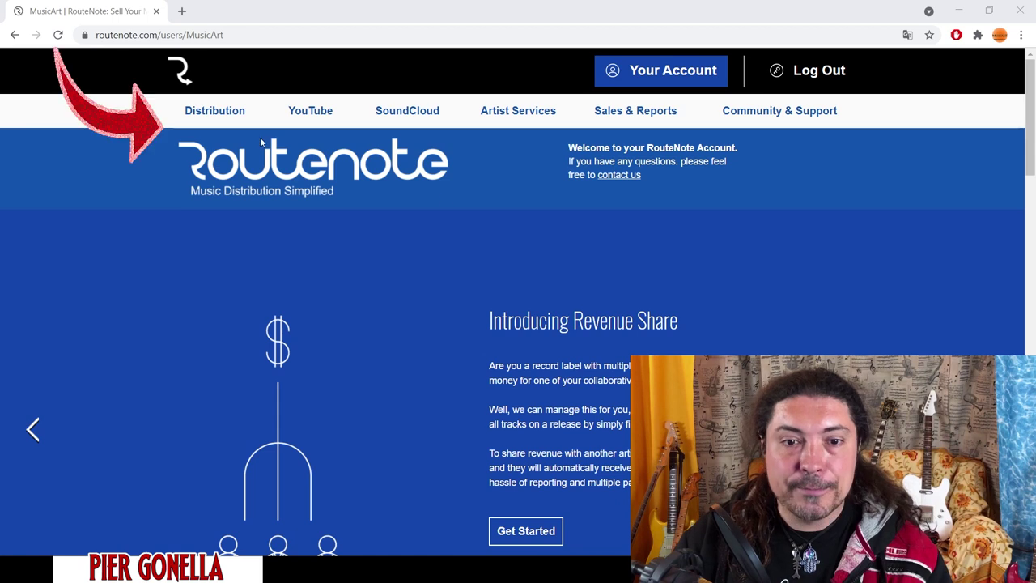
pyautogui.moveTo(223, 118)
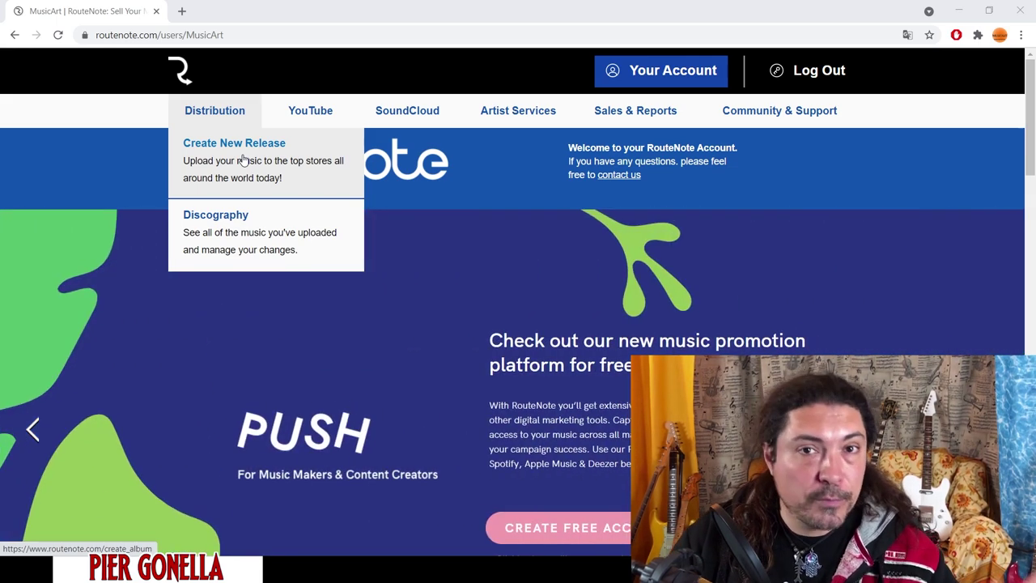
pyautogui.click(243, 160)
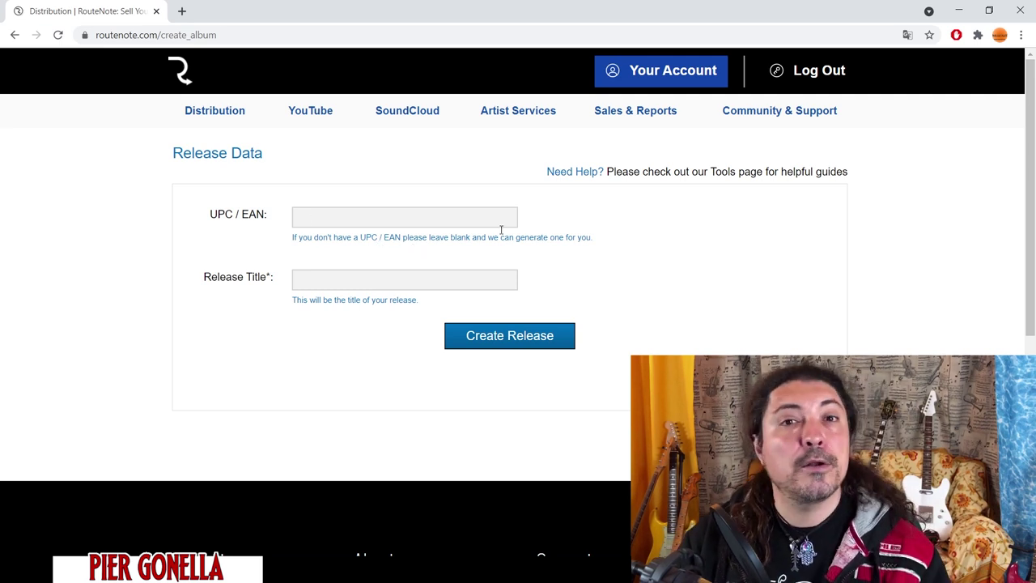
# - Create a release titled "Melodic Music", leaving the UPC / EAN blank
pyautogui.click(340, 282)
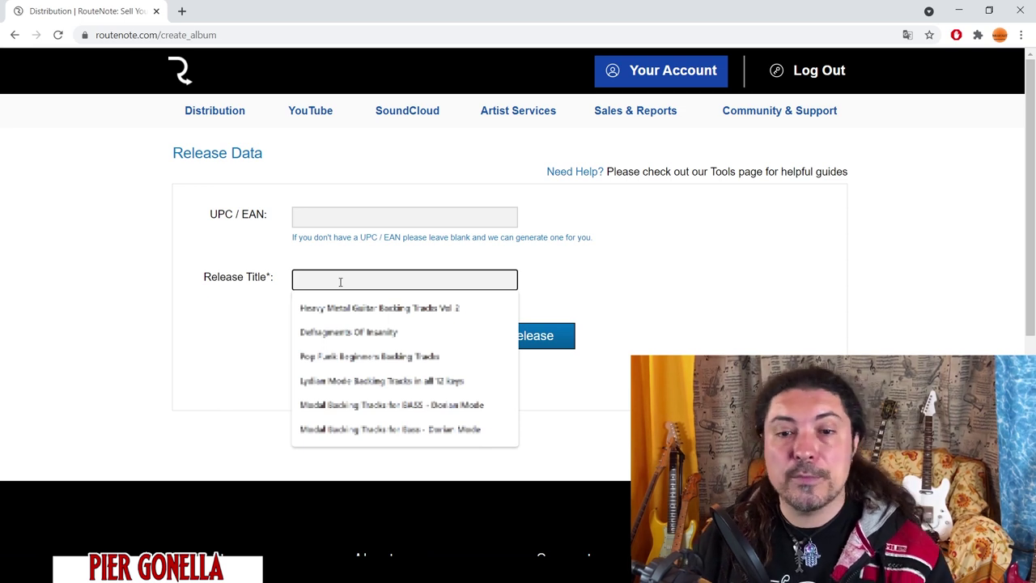
pyautogui.click(175, 280)
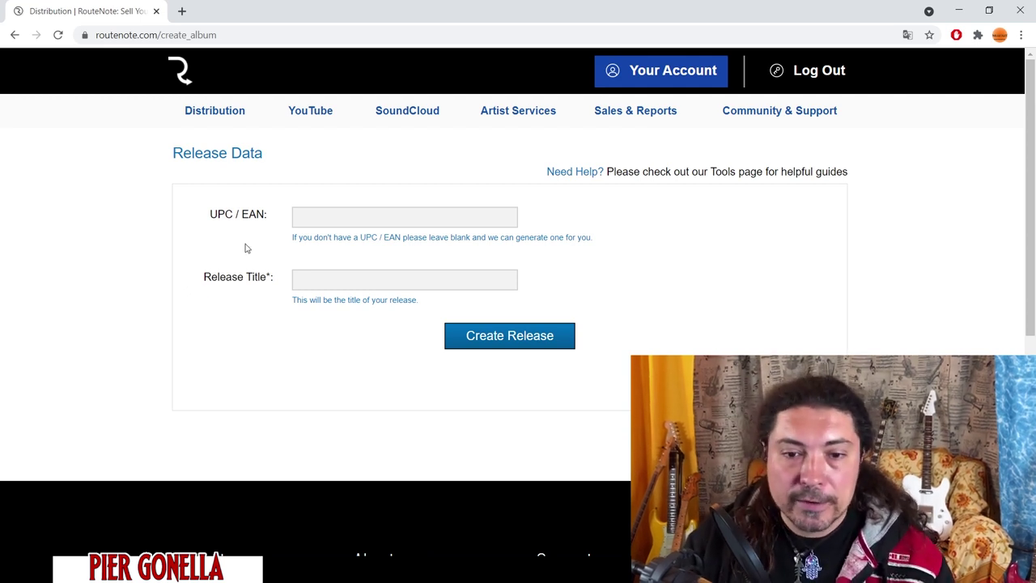
pyautogui.click(373, 281)
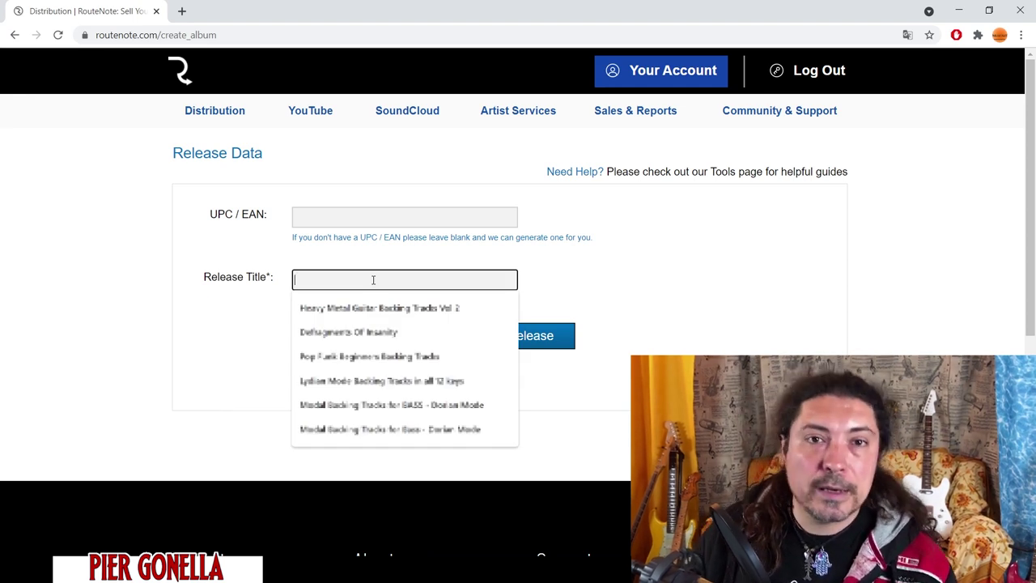
pyautogui.write('M')
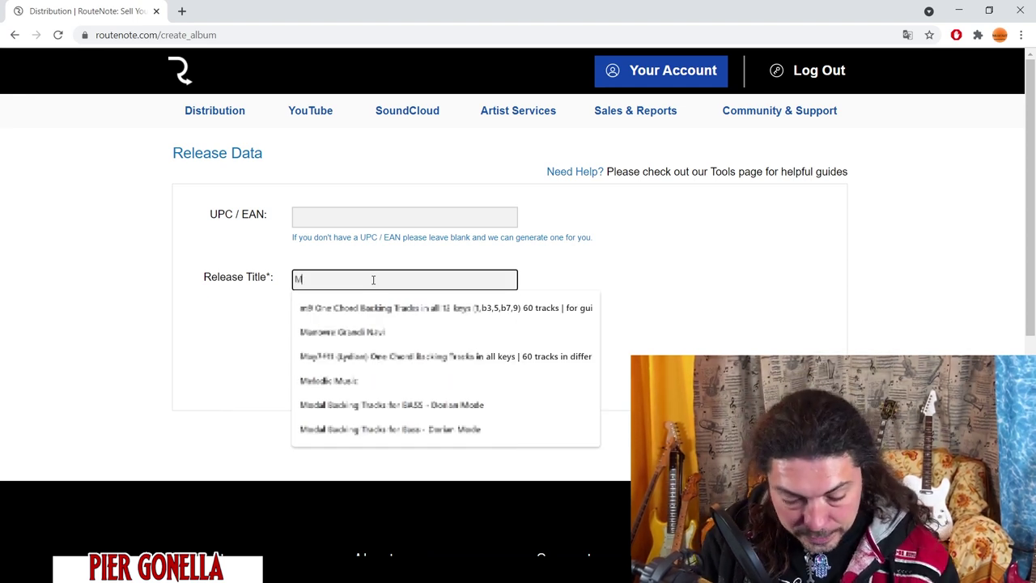
pyautogui.write('elodic Music')
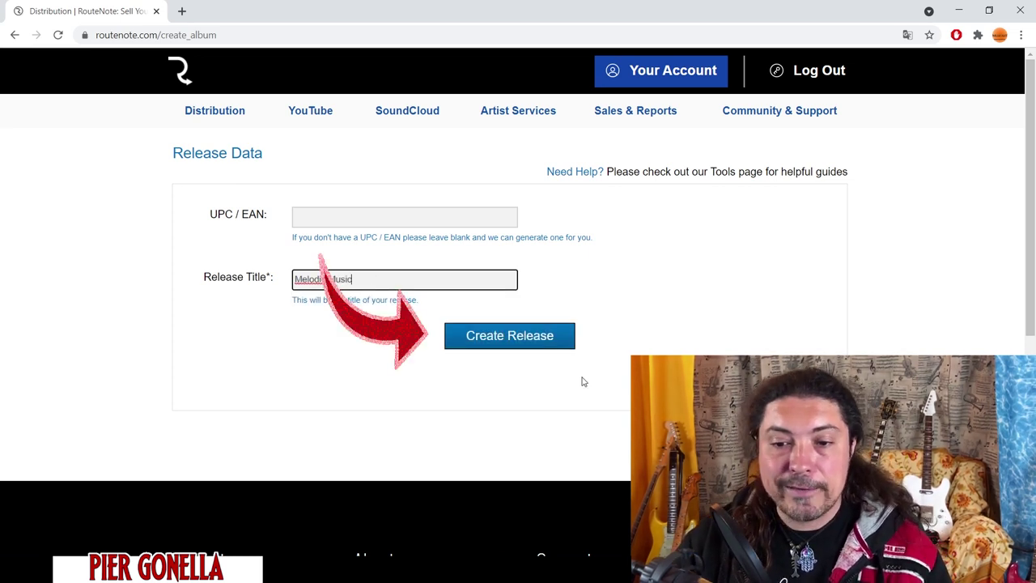
pyautogui.click(518, 338)
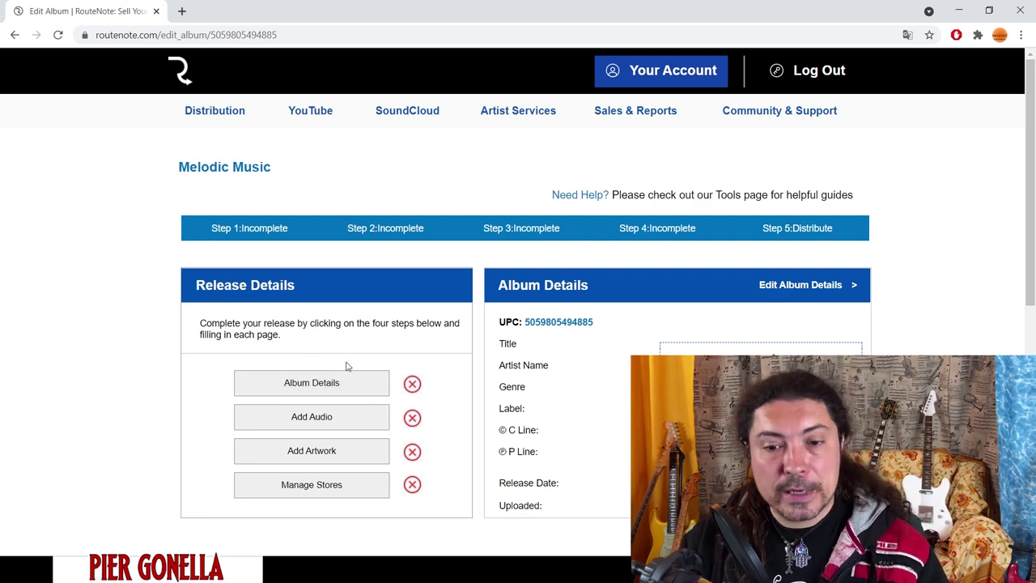
# - Open the release's album details and set the primary artist to the artist's existing profile with 101 followers
pyautogui.scroll(-1, 346, 367)
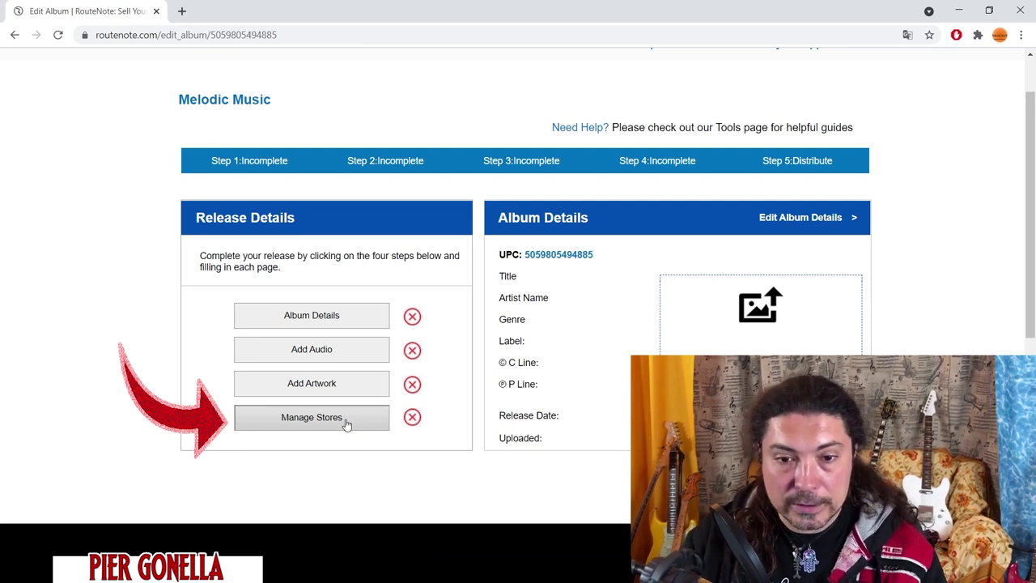
pyautogui.click(324, 321)
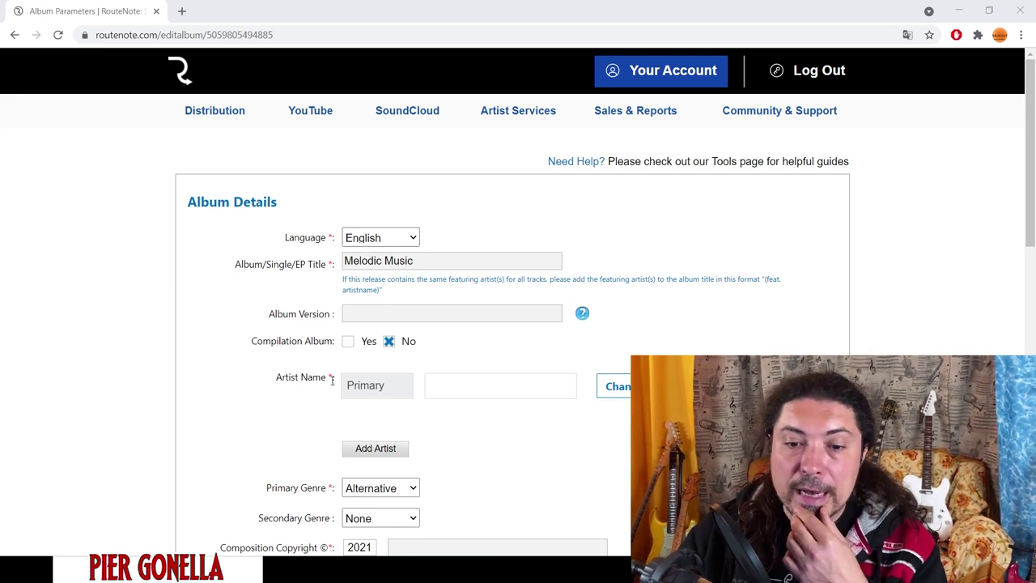
pyautogui.click(506, 388)
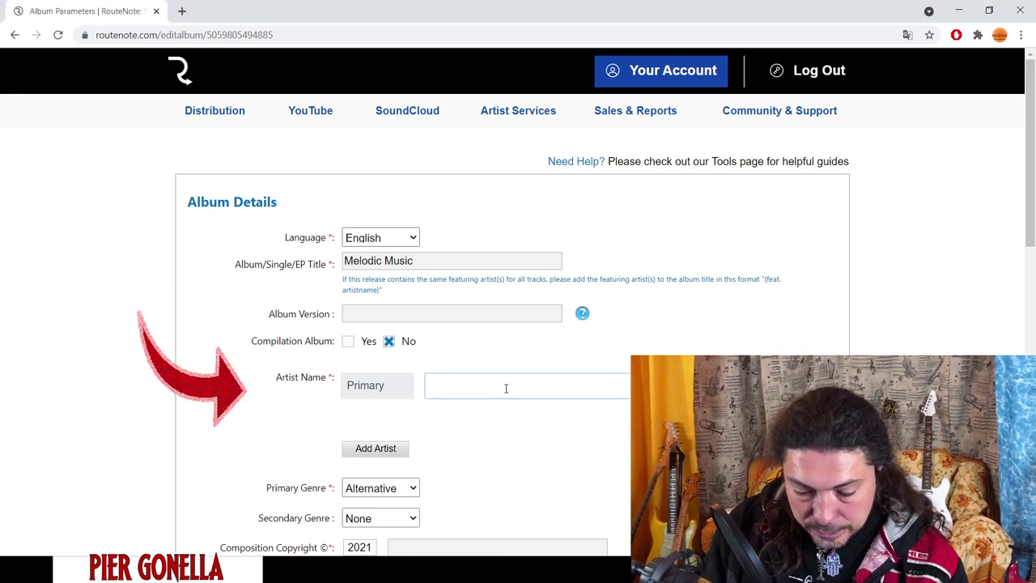
pyautogui.write('Pier Gonella')
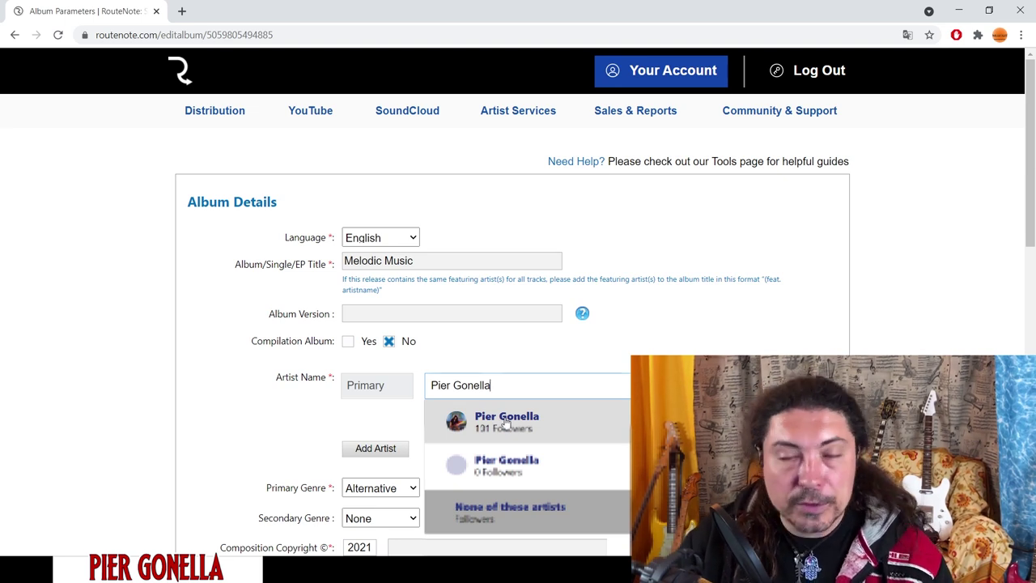
pyautogui.click(507, 420)
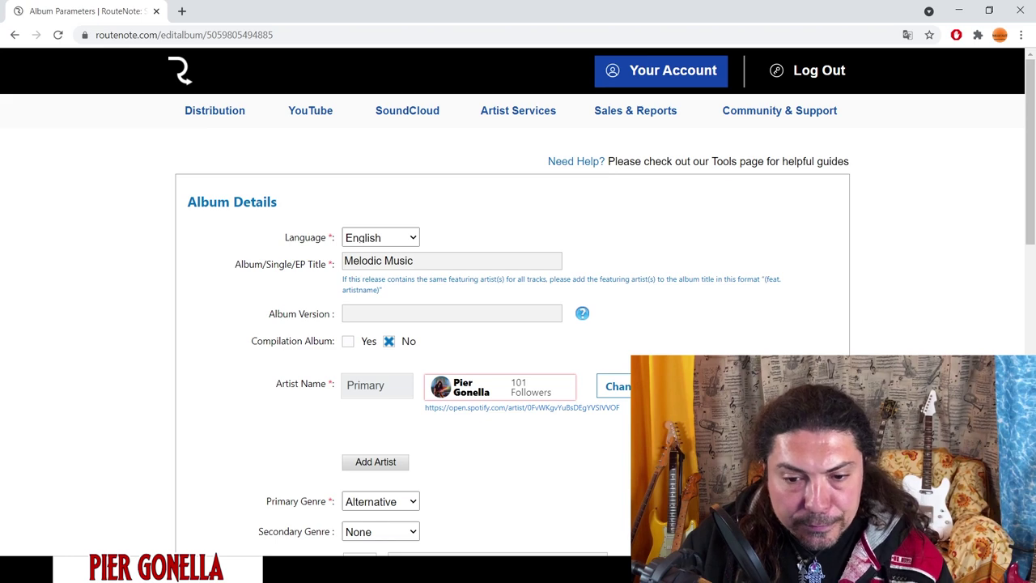
# - Set the album's primary genre to Rock
pyautogui.scroll(-3, 518, 302)
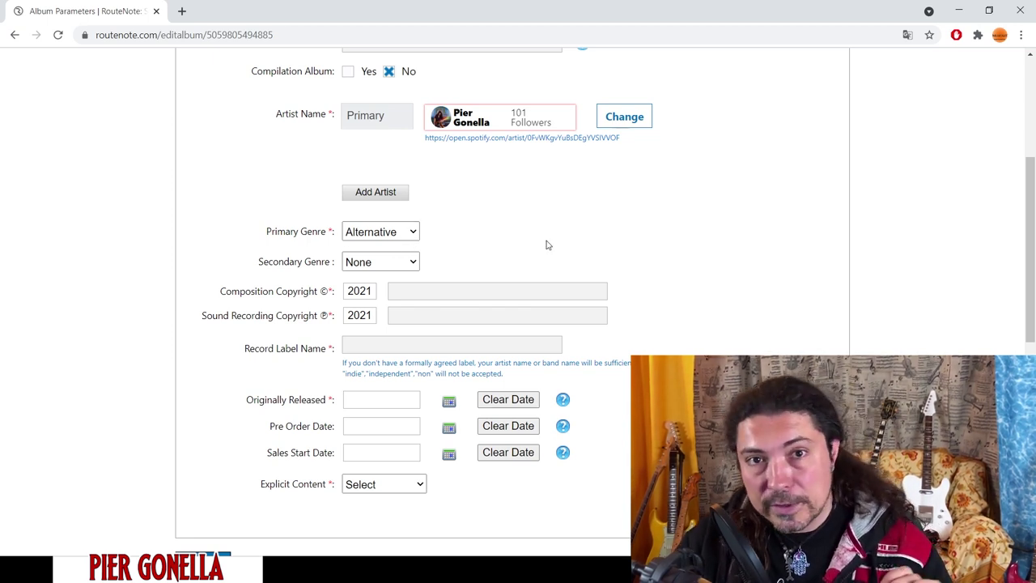
pyautogui.click(413, 232)
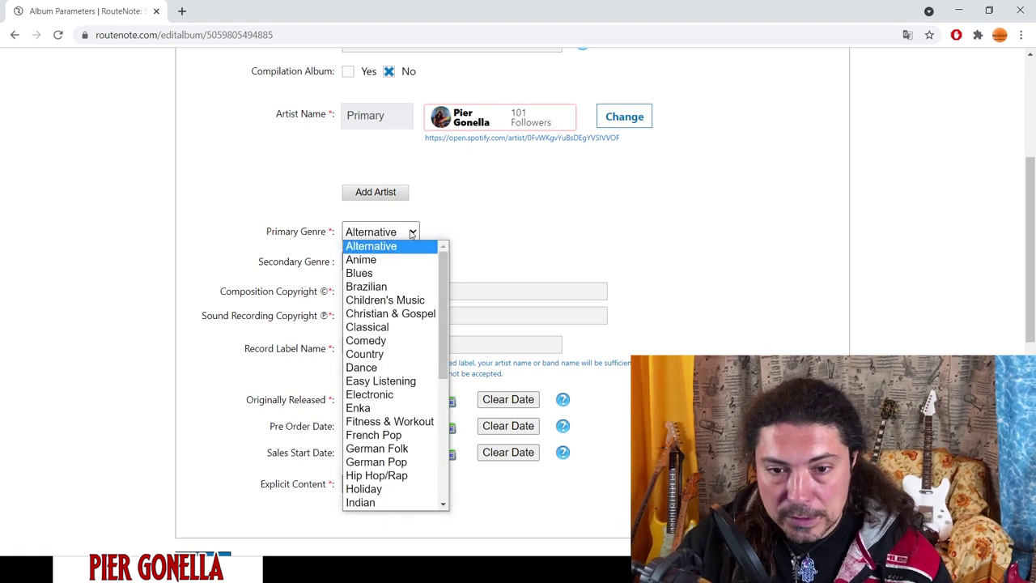
pyautogui.scroll(-1, 405, 354)
pyautogui.scroll(-5, 405, 354)
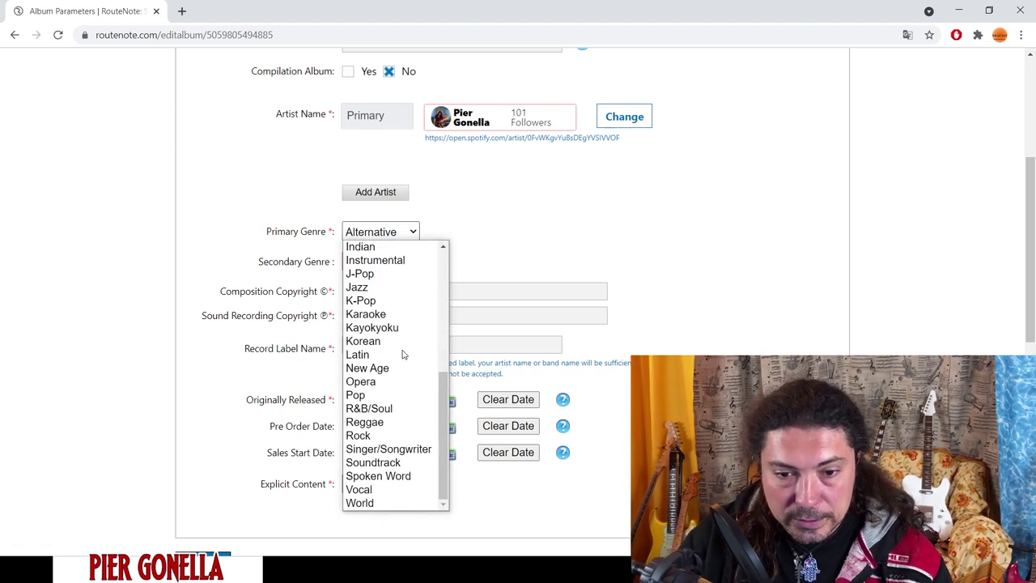
pyautogui.click(382, 437)
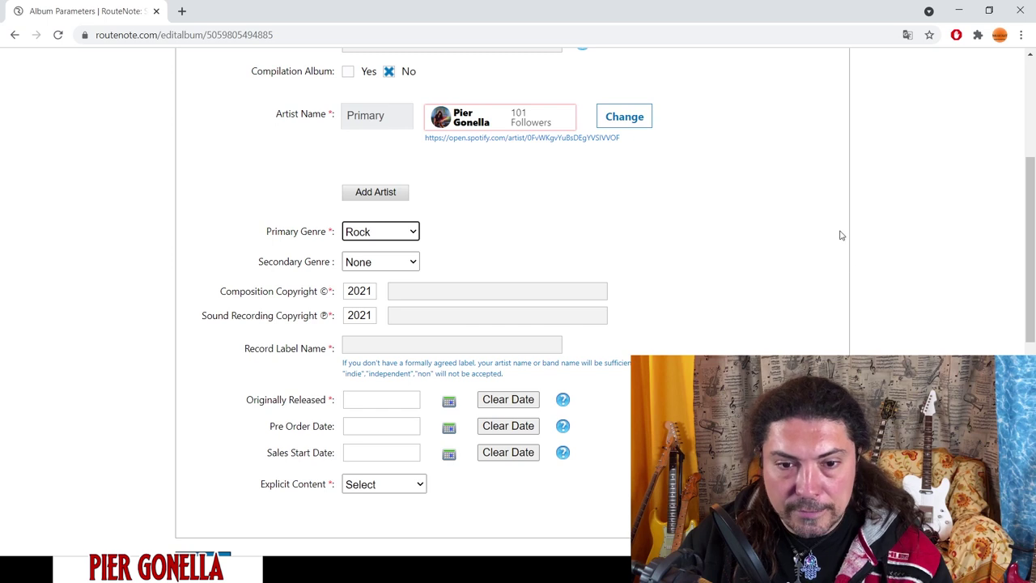
# - Fill in the composition and sound recording copyright holders with the same saved entry, and enter the artist's name as the record label
pyautogui.scroll(-1, 842, 235)
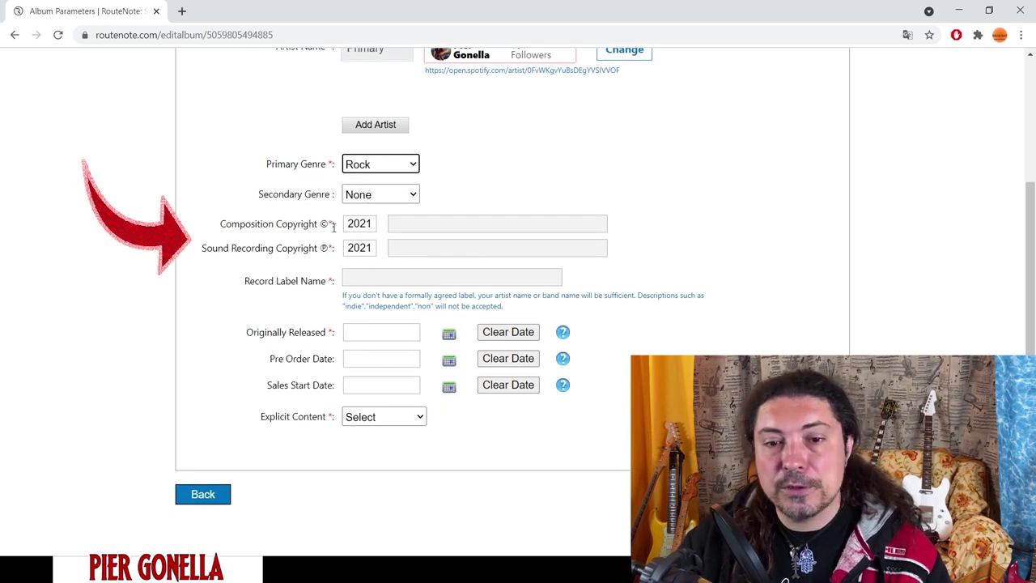
pyautogui.click(537, 223)
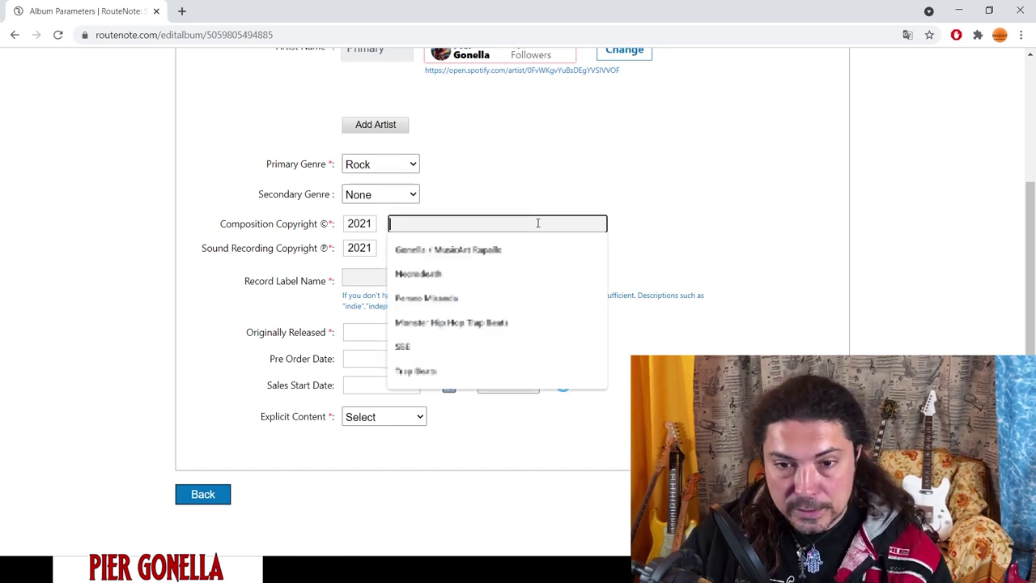
pyautogui.click(472, 251)
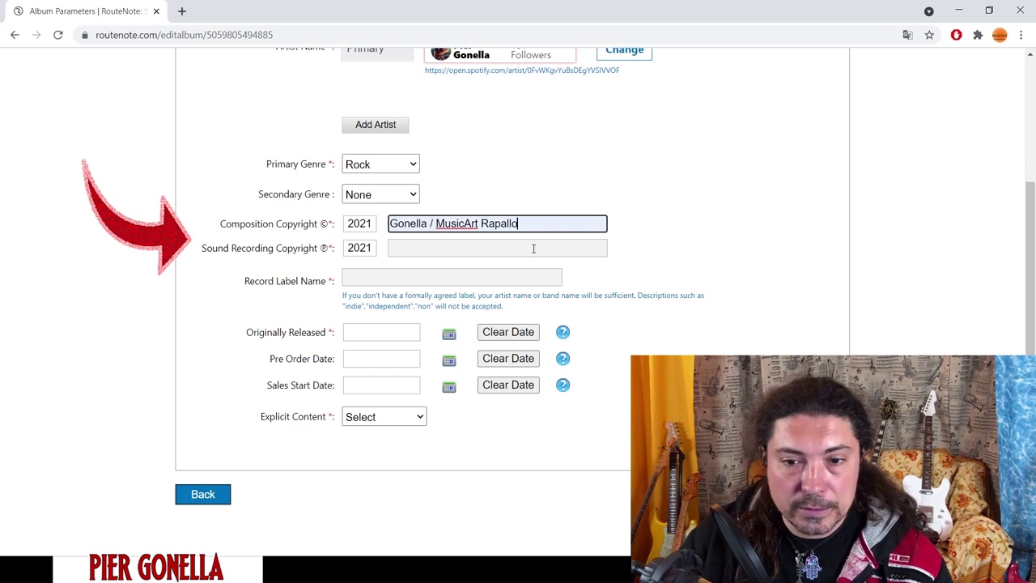
pyautogui.click(477, 248)
pyautogui.click(477, 273)
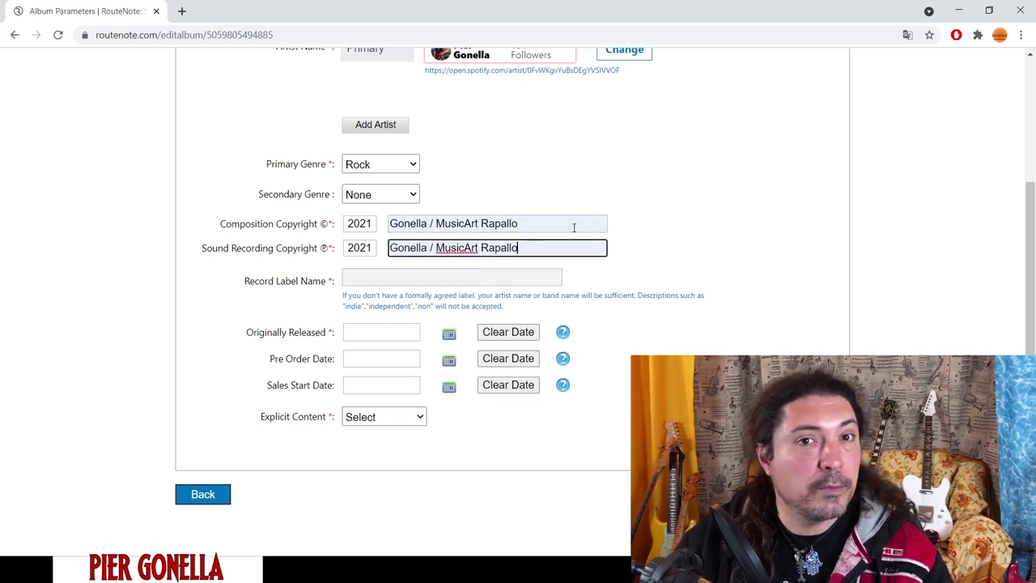
pyautogui.click(276, 226)
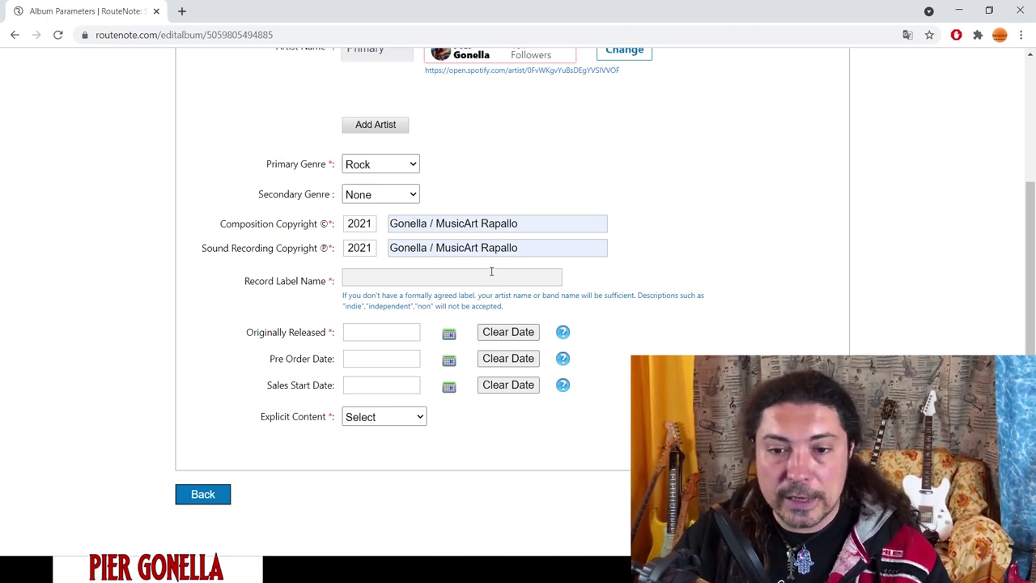
pyautogui.click(440, 278)
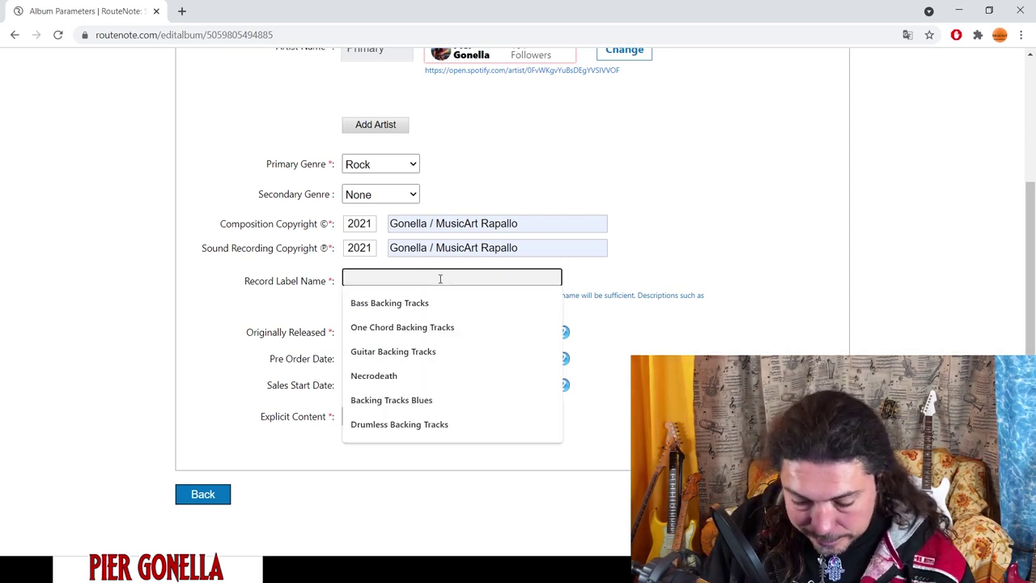
pyautogui.write('Pier Gonella')
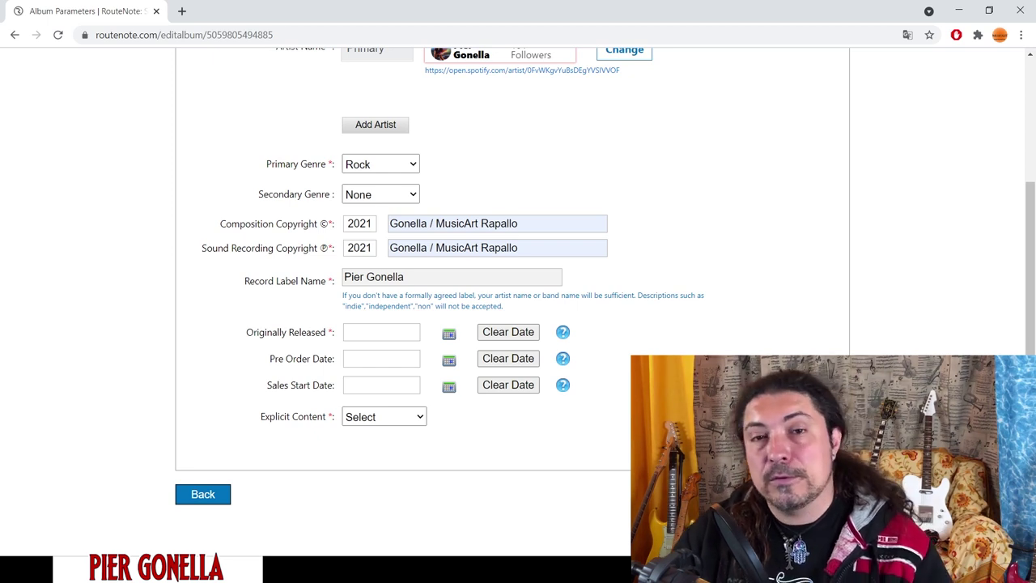
# - Set the original release date to 2021/04/12 and the sales start date to 2021/04/26
pyautogui.click(450, 336)
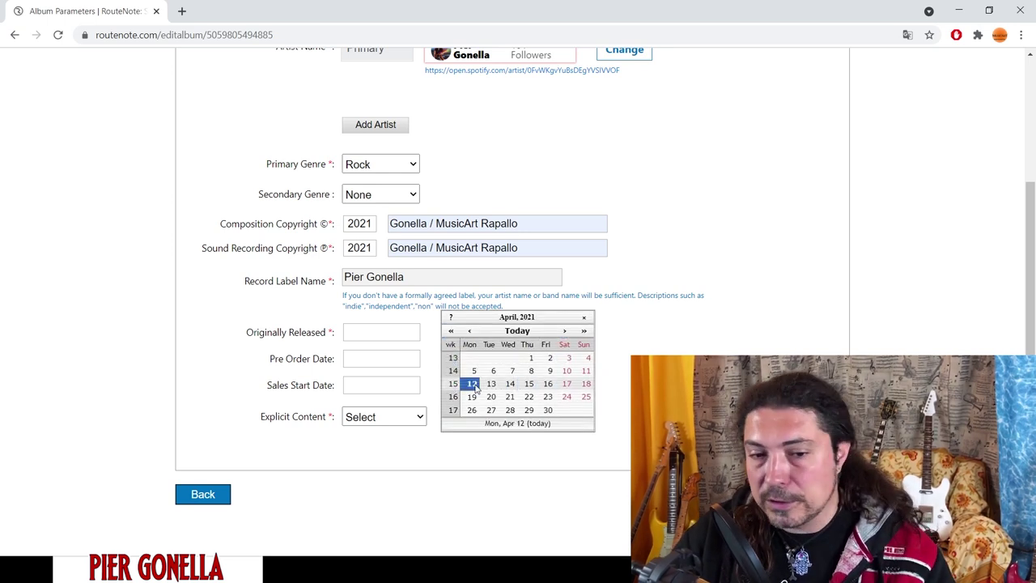
pyautogui.click(472, 383)
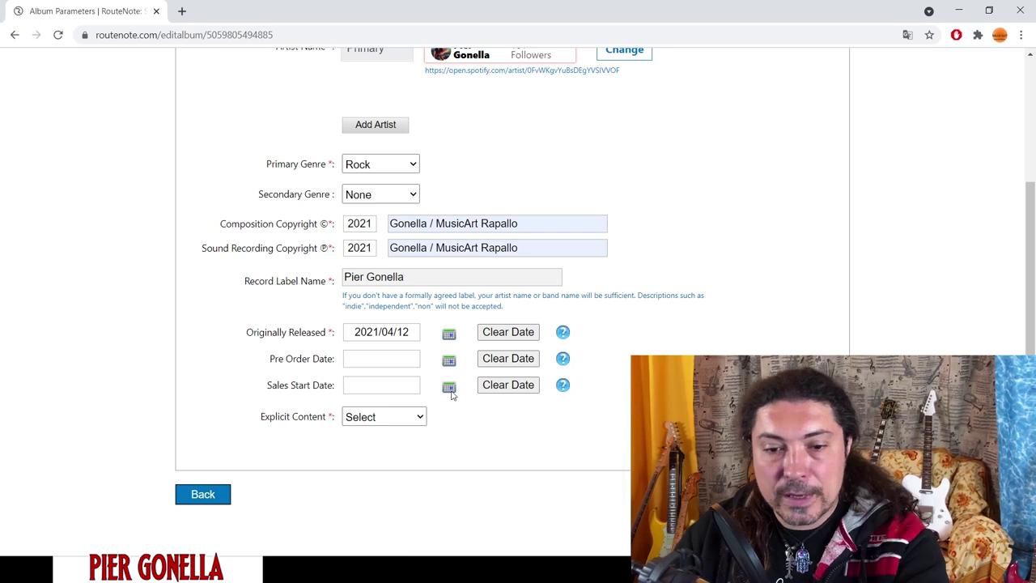
pyautogui.click(449, 388)
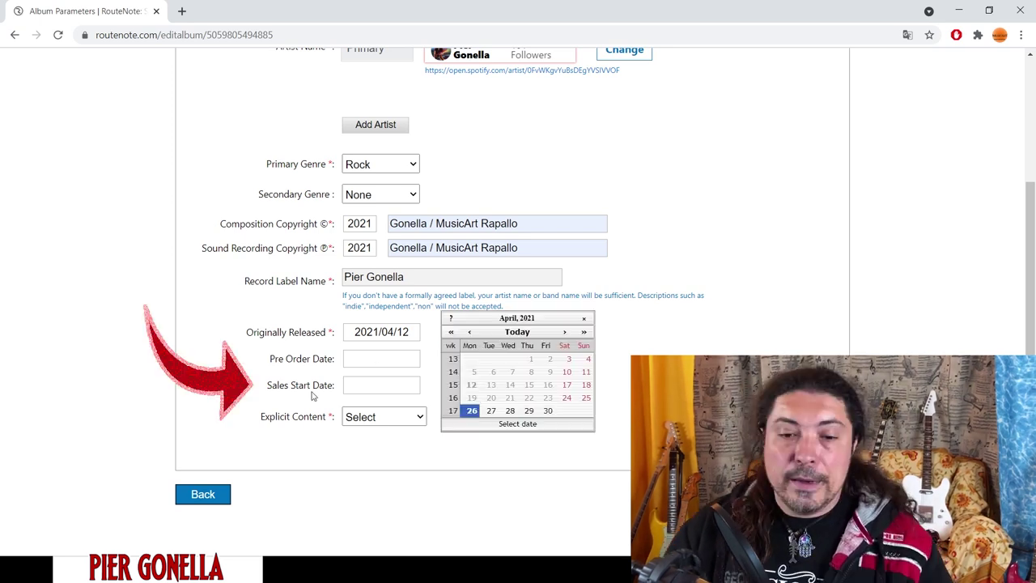
pyautogui.click(471, 412)
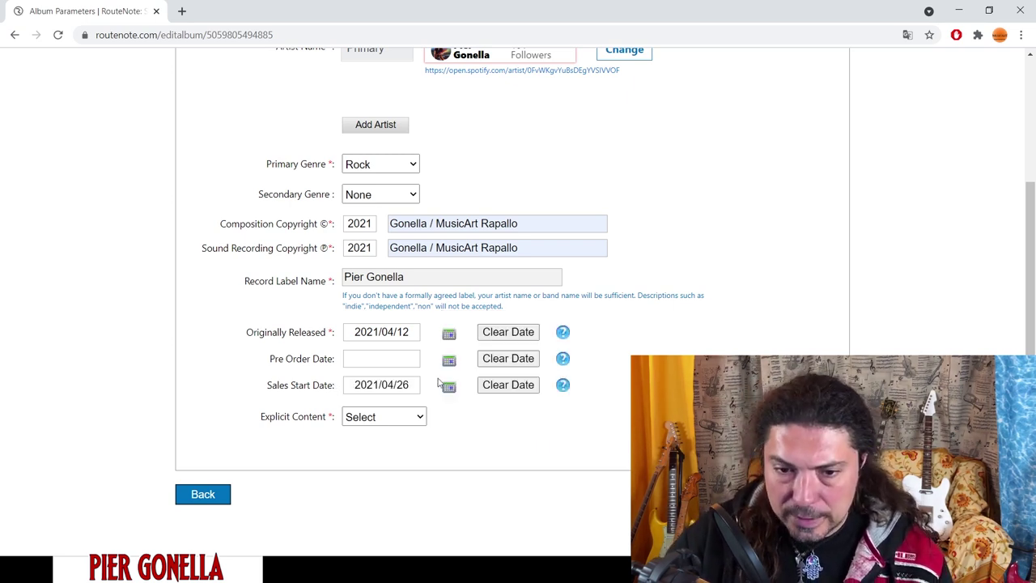
# - Reselect 2021/04/12 as the original release date and 2021/04/26 as the sales start date
pyautogui.click(453, 336)
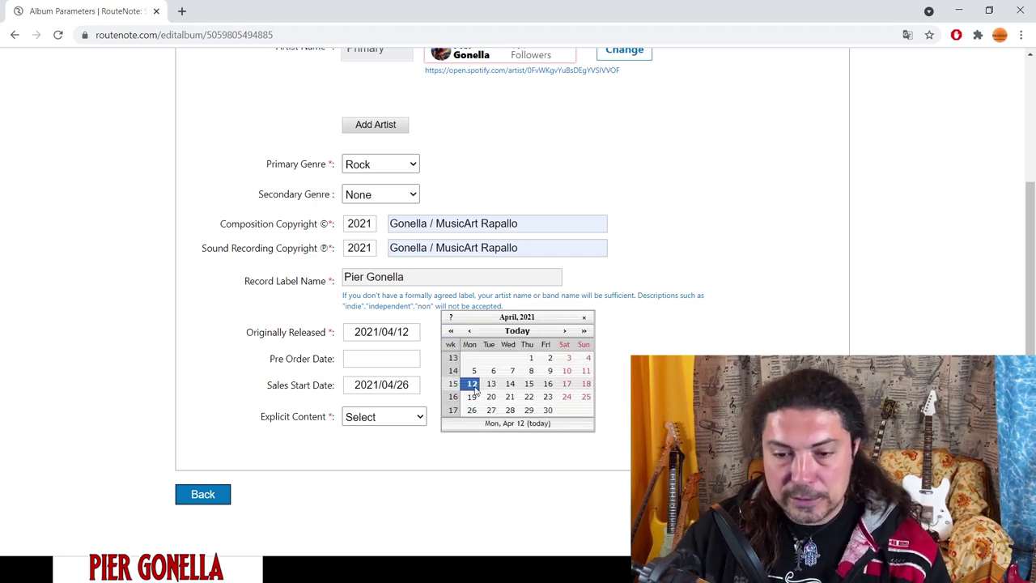
pyautogui.click(473, 385)
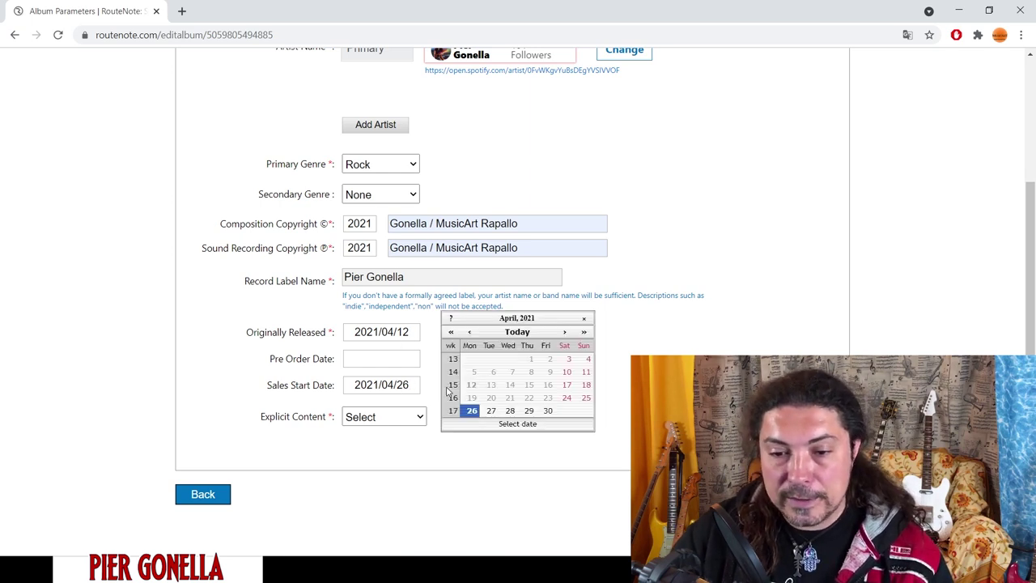
pyautogui.click(449, 388)
pyautogui.click(472, 413)
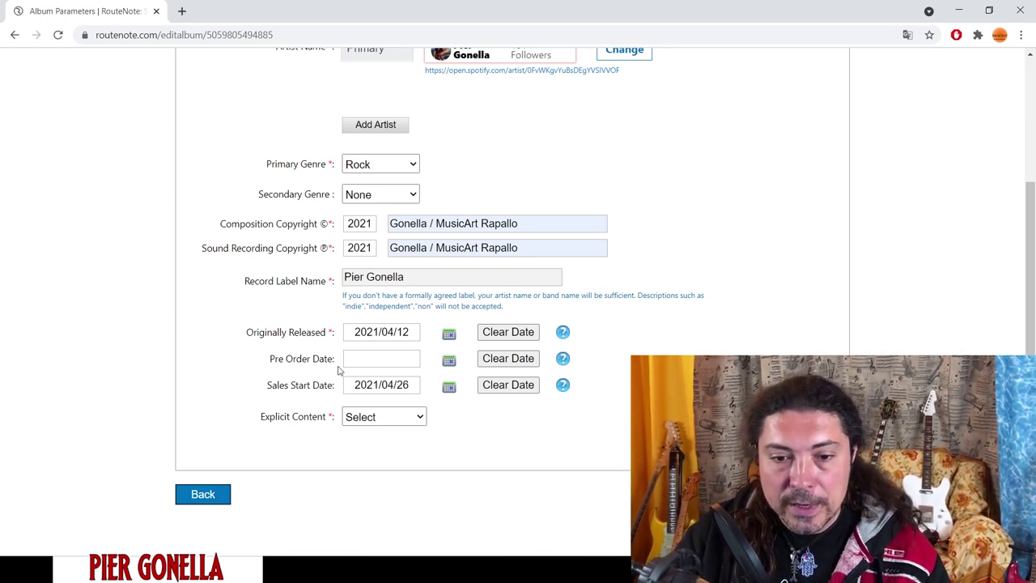
# - Set the album's pre-order date to 2021/04/12
pyautogui.click(450, 361)
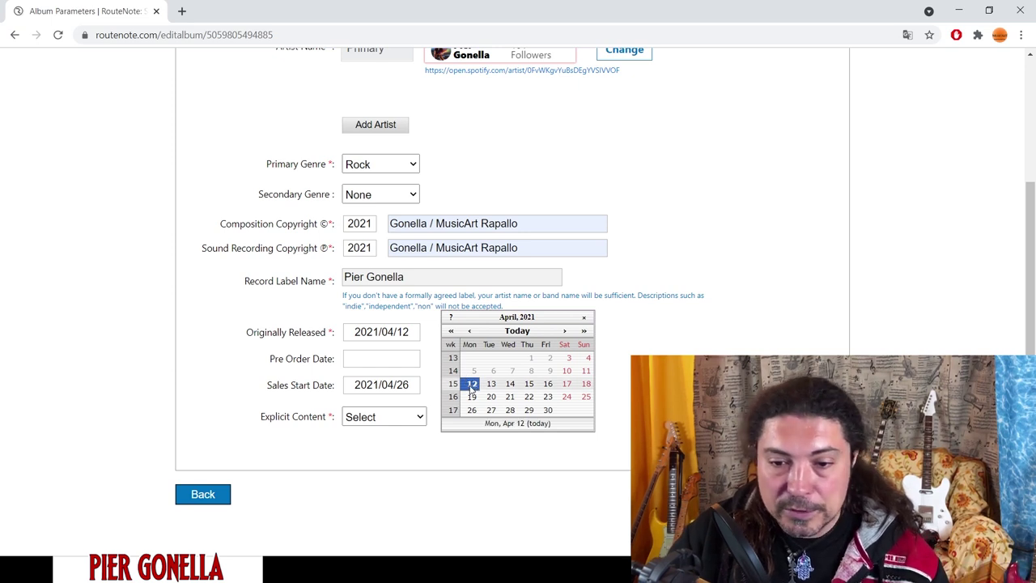
pyautogui.click(472, 385)
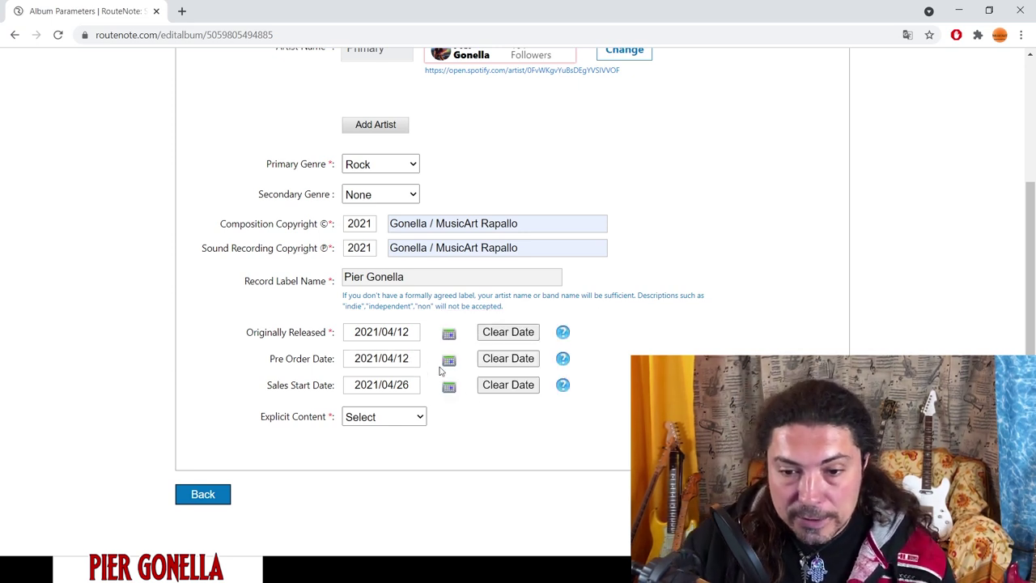
# - Set the album's pre-order date to 2021/04/19 and its explicit content rating to Not Explicit
pyautogui.click(449, 361)
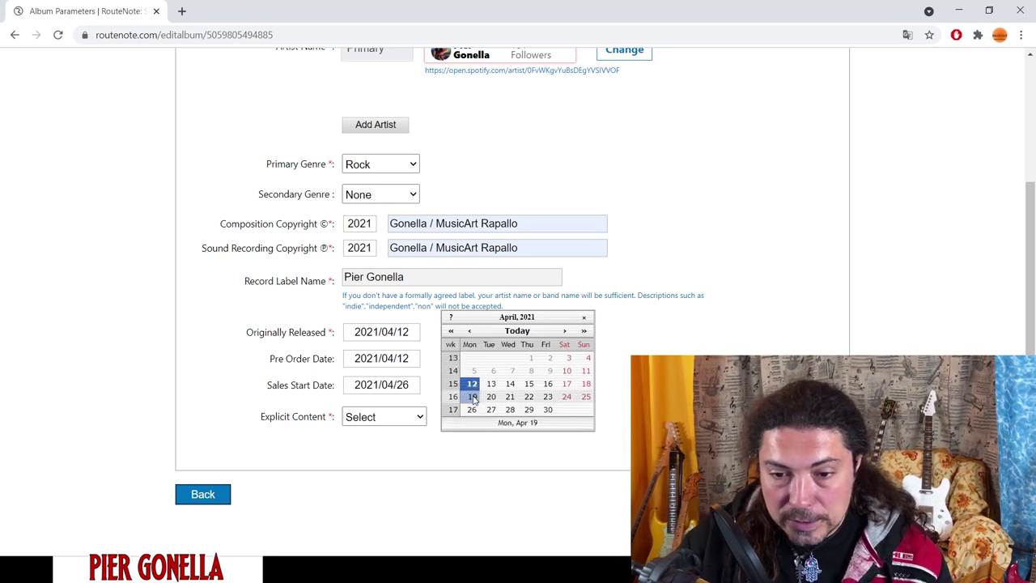
pyautogui.click(472, 397)
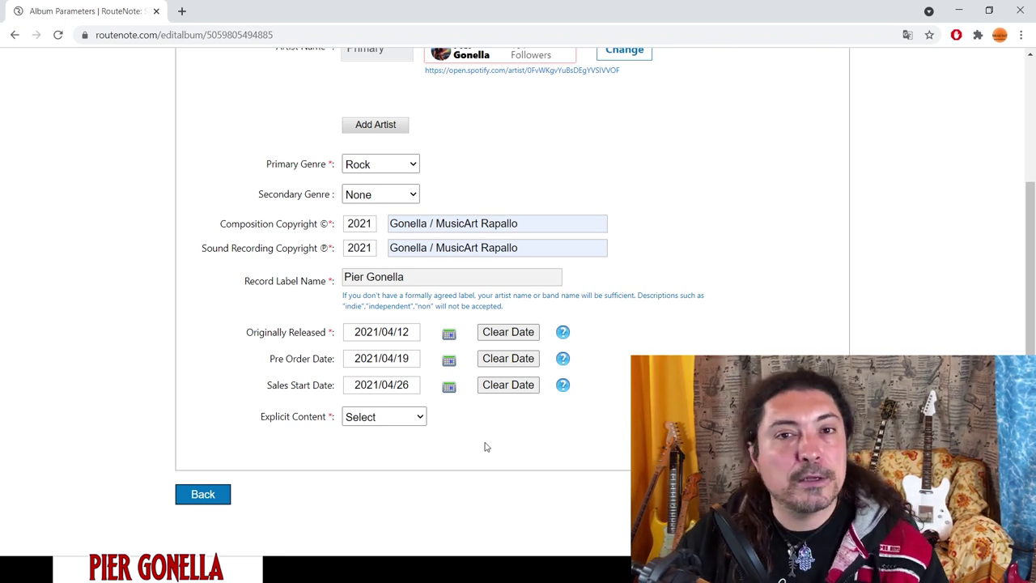
pyautogui.click(419, 417)
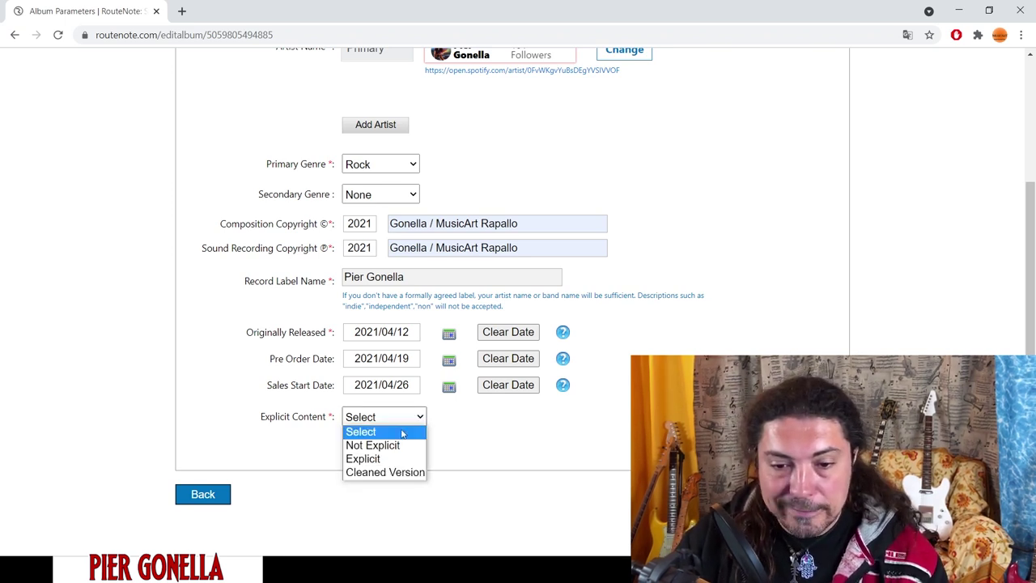
pyautogui.click(380, 450)
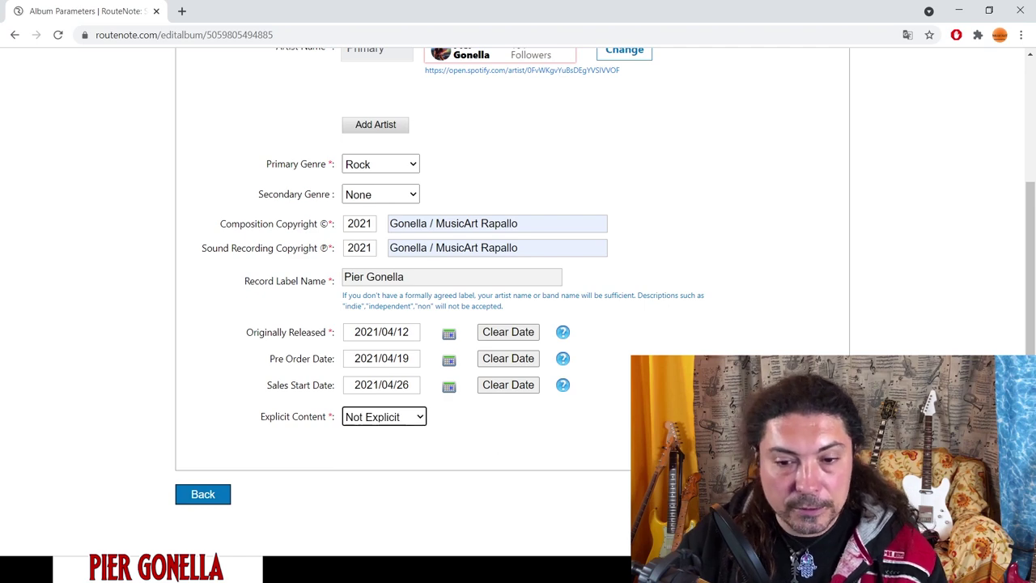
# - Read the help text explaining what the Album Version field is for, and close it again
pyautogui.scroll(3, 518, 308)
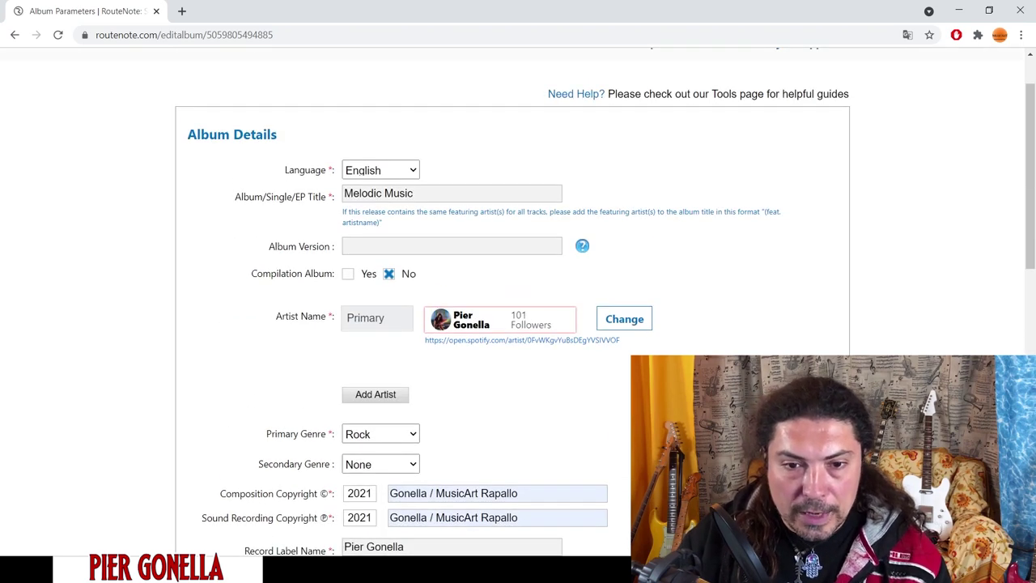
pyautogui.click(583, 247)
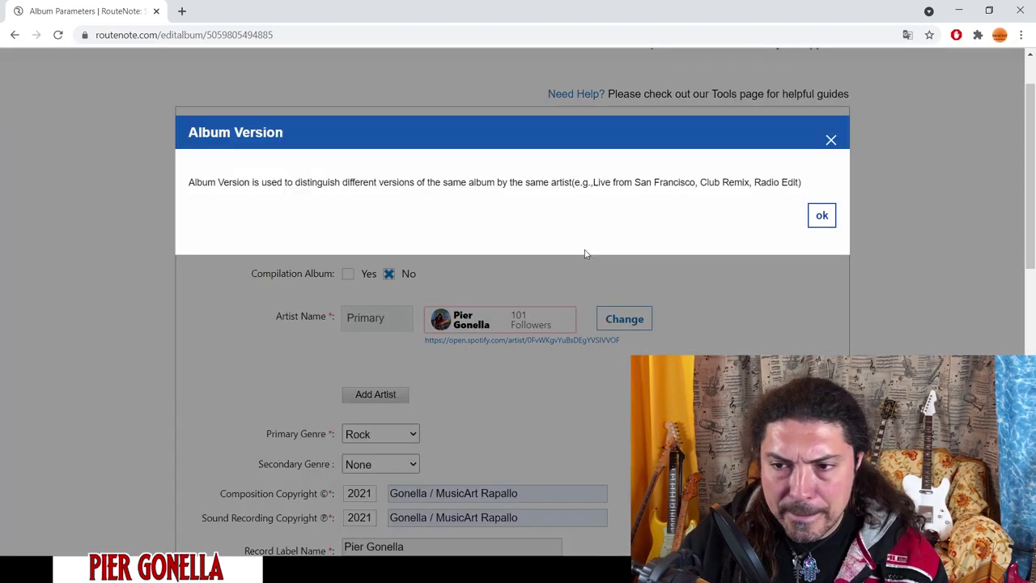
pyautogui.click(822, 215)
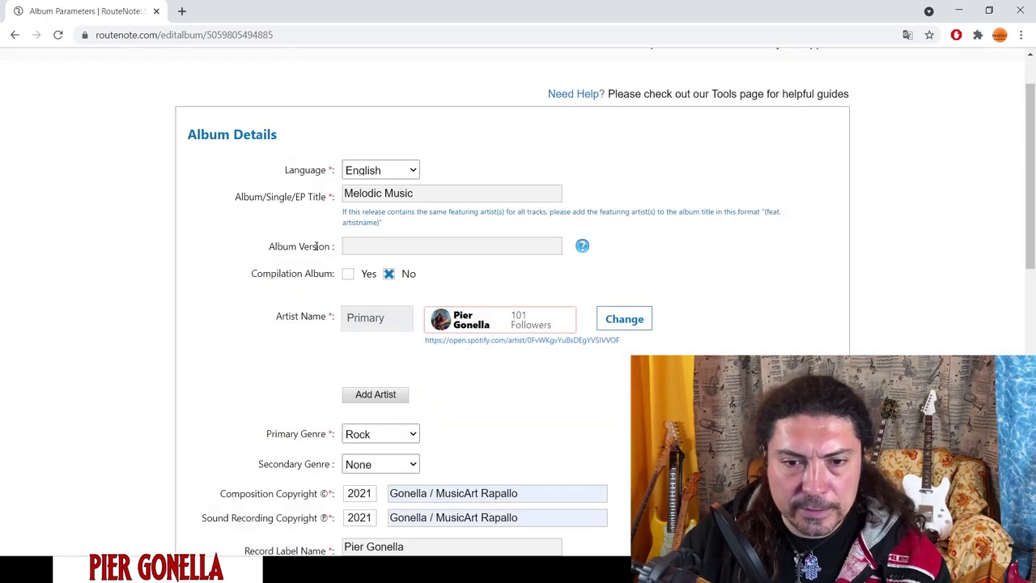
pyautogui.click(583, 247)
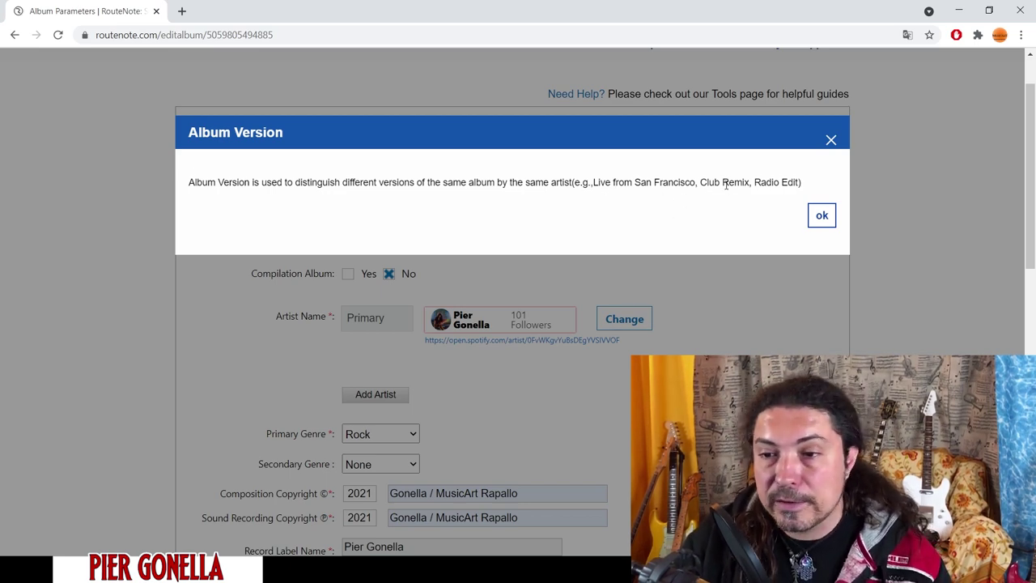
pyautogui.click(822, 216)
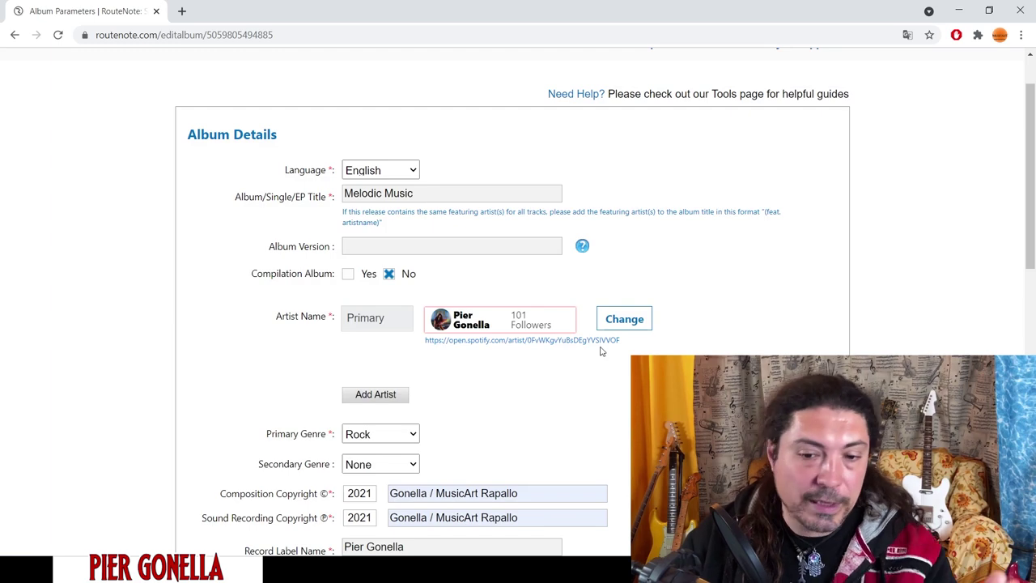
# - Add a second artist entry to the album with the Featuring role, leaving its name empty
pyautogui.scroll(-3, 805, 327)
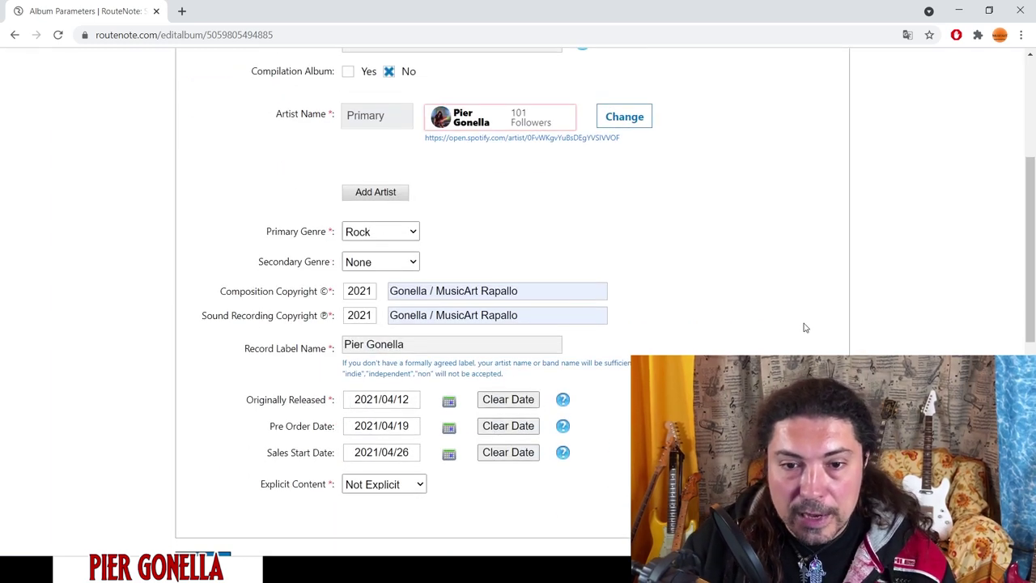
pyautogui.scroll(1, 838, 187)
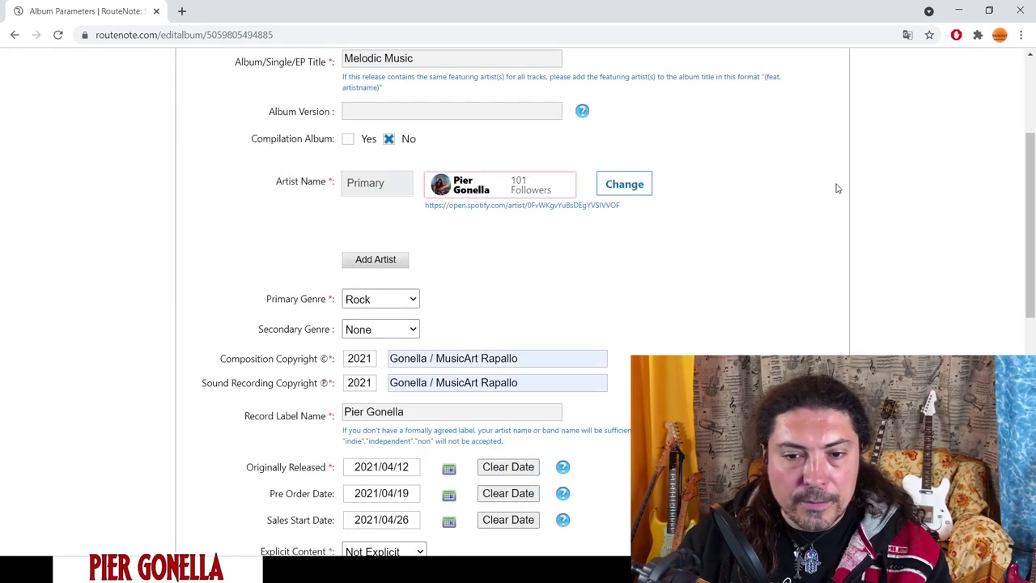
pyautogui.click(386, 262)
pyautogui.click(406, 254)
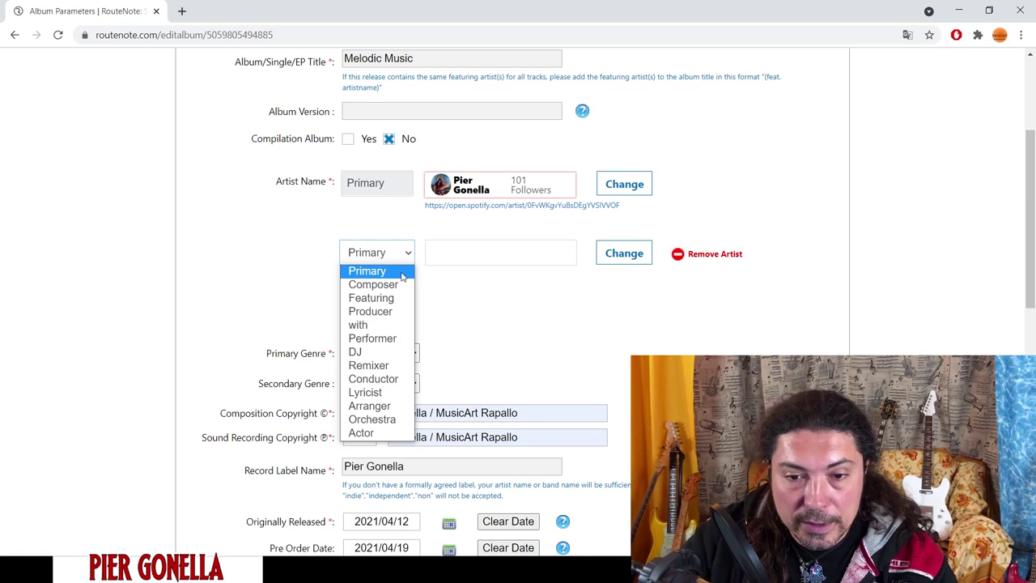
pyautogui.click(370, 300)
pyautogui.click(461, 254)
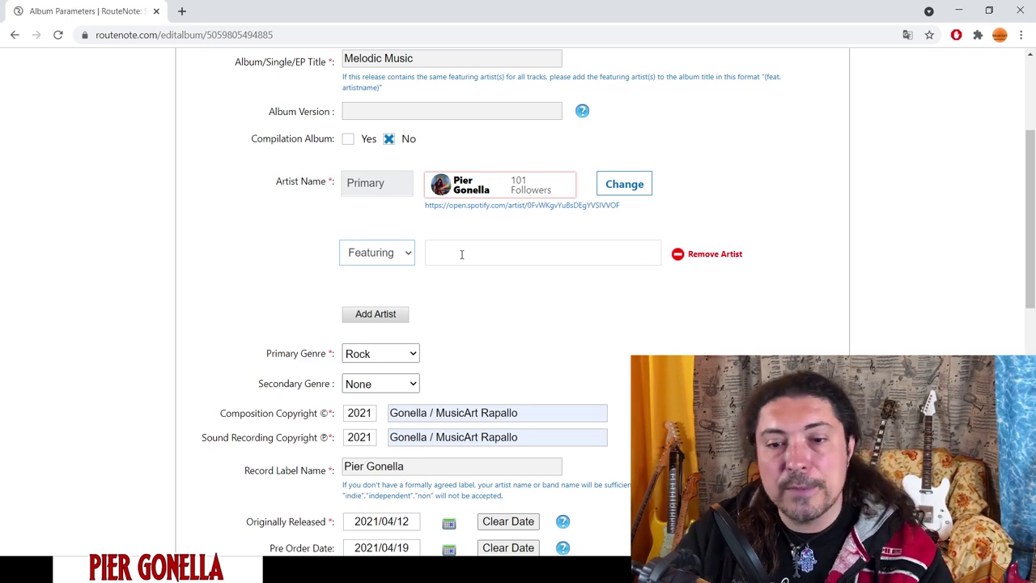
pyautogui.scroll(-4, 692, 256)
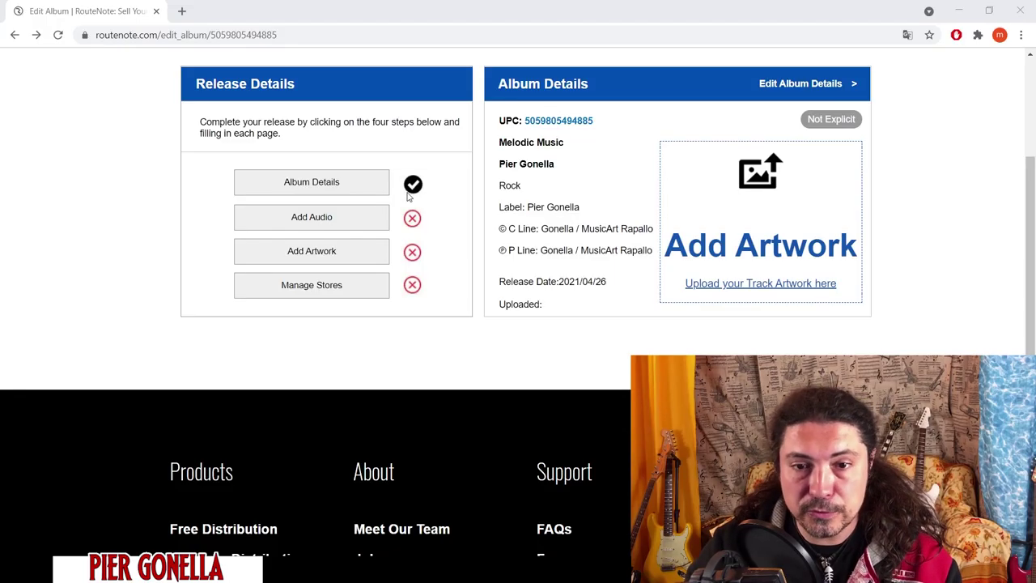
# - Open the release's audio upload form and highlight the accepted MP3 and FLAC file types
pyautogui.click(366, 231)
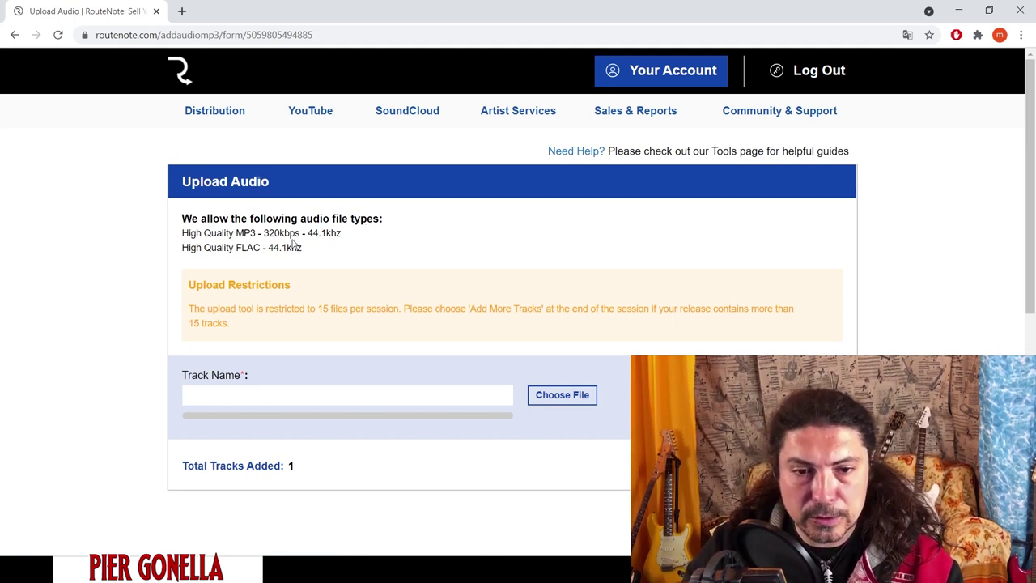
pyautogui.moveTo(188, 234); pyautogui.dragTo(346, 235)
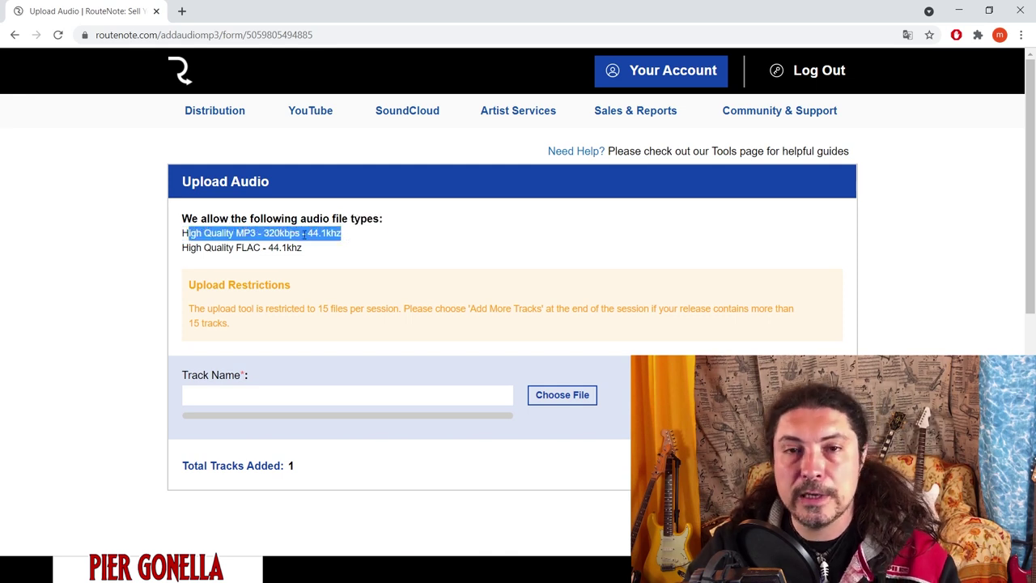
pyautogui.tripleClick(184, 249)
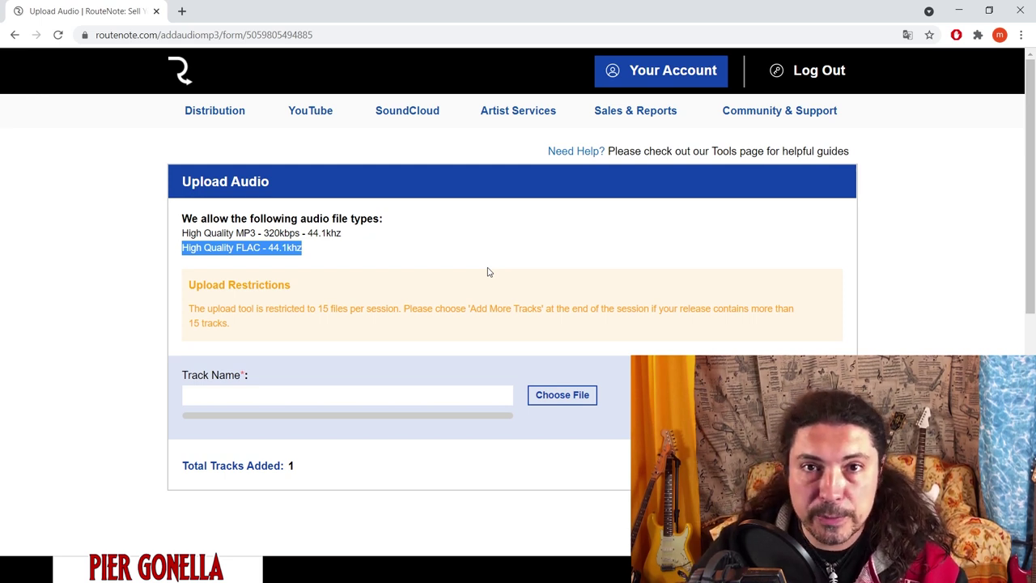
pyautogui.click(463, 391)
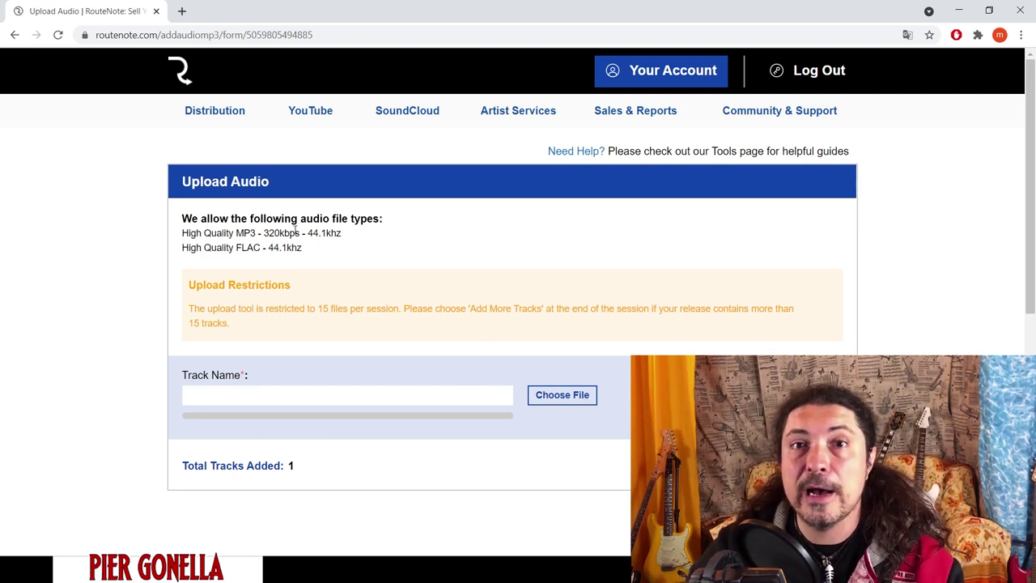
# - Upload the file 01 Aurelio as the first track and name the track Aurelio, without the leading number
pyautogui.click(574, 400)
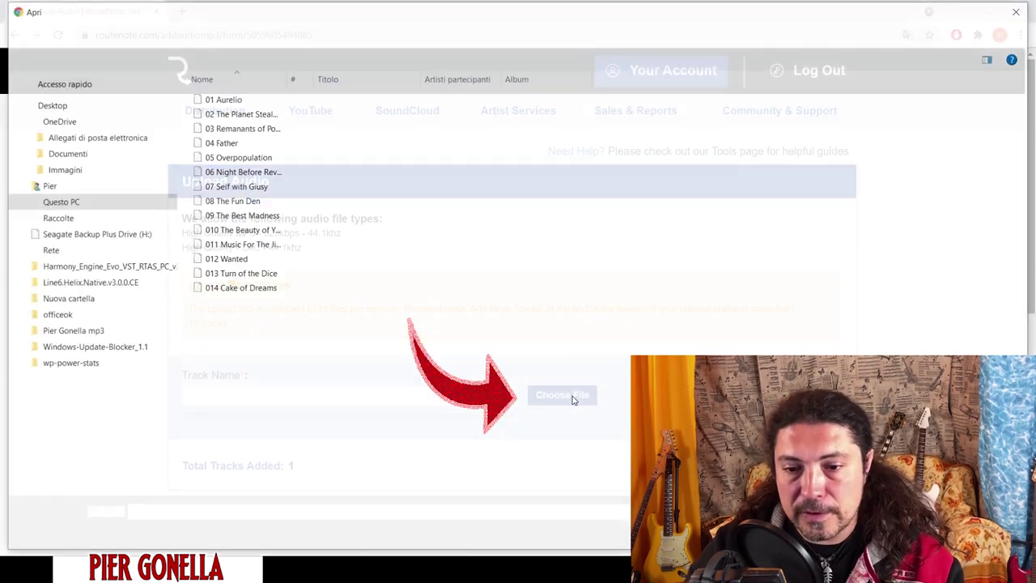
pyautogui.click(221, 98)
pyautogui.click(222, 513)
pyautogui.hotkey('ctrl', 'c')
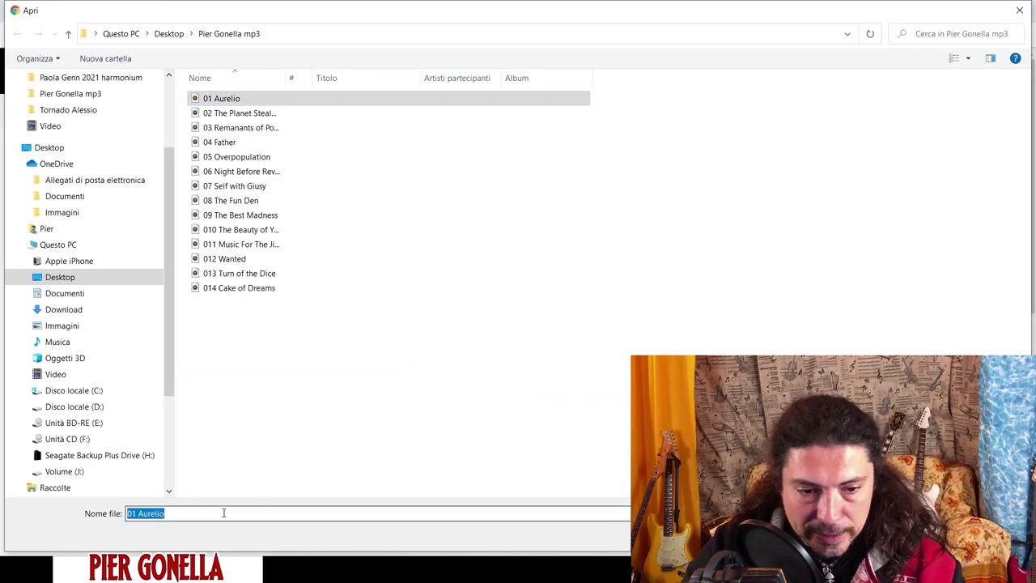
pyautogui.doubleClick(230, 100)
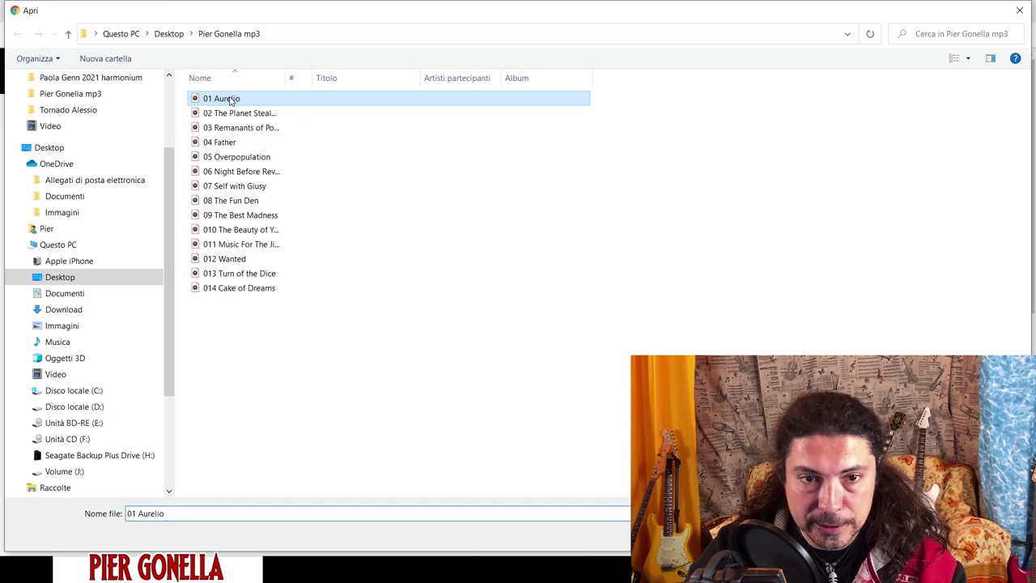
pyautogui.click(262, 396)
pyautogui.hotkey('ctrl', 'v')
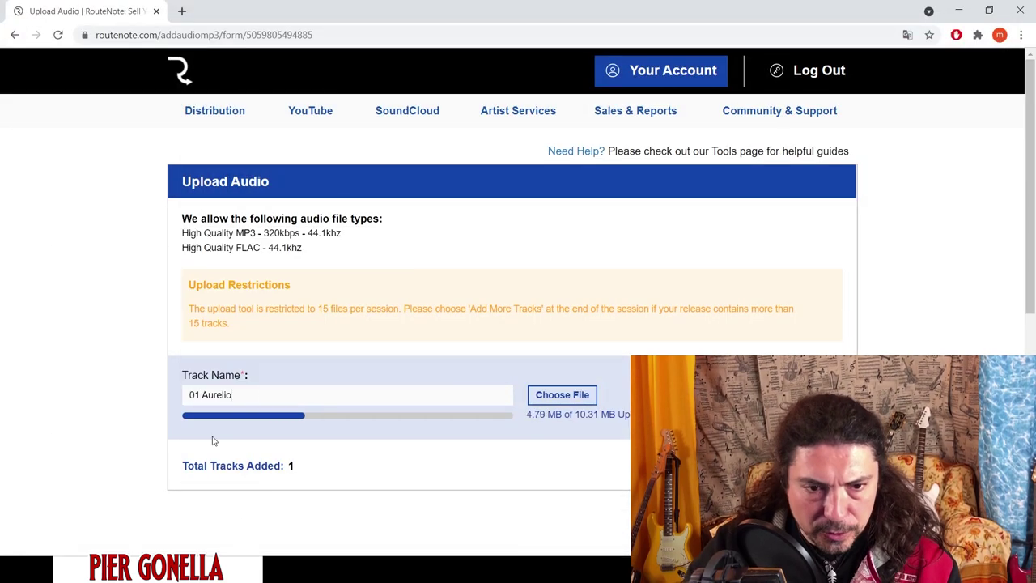
pyautogui.moveTo(202, 398); pyautogui.dragTo(184, 402)
pyautogui.press('BackSpace')
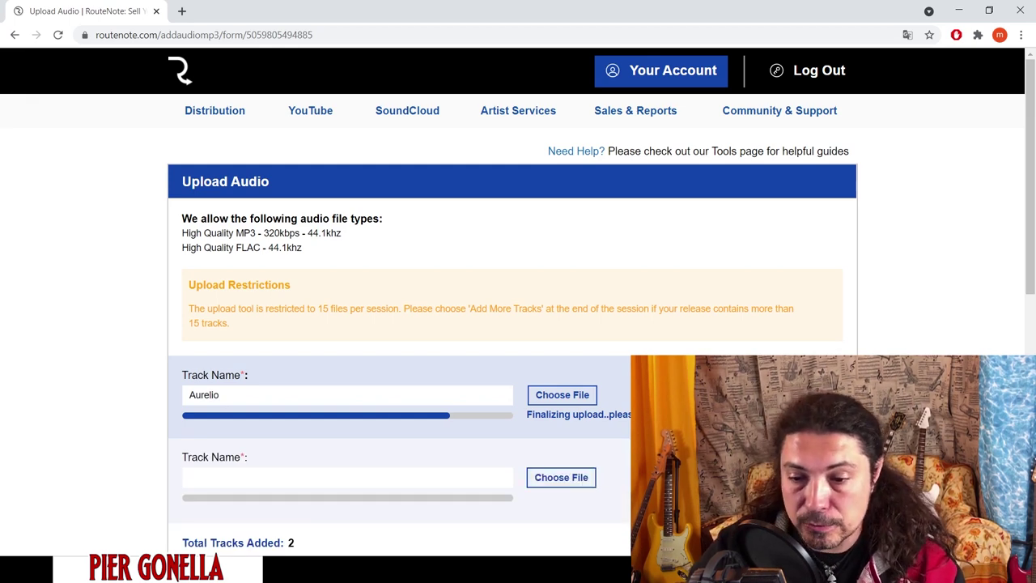
# - Upload the file 02 The Planet Stealers as the second track and name it The Planet Stealers, without the number
pyautogui.click(536, 477)
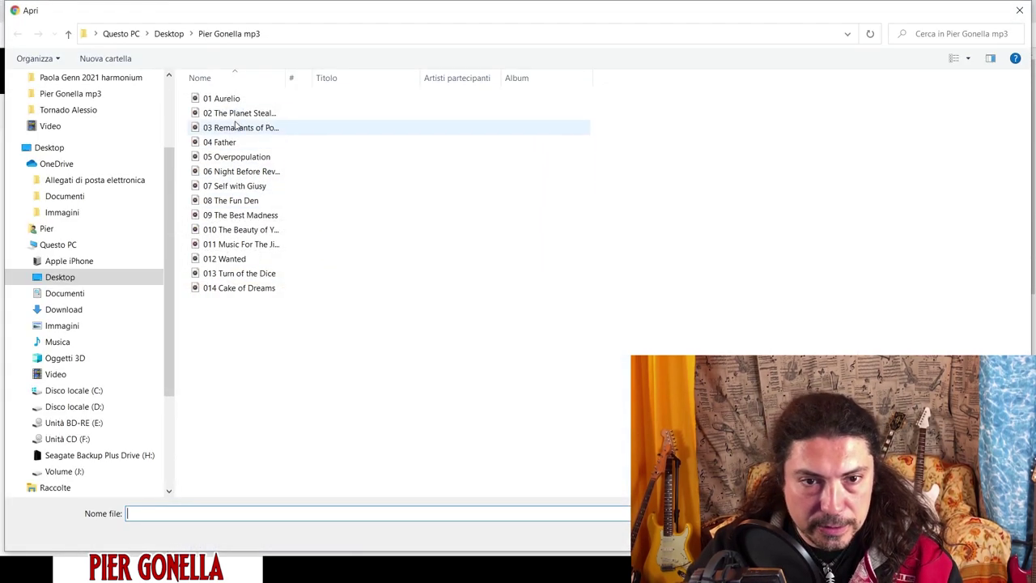
pyautogui.click(239, 114)
pyautogui.click(269, 515)
pyautogui.hotkey('ctrl', 'c')
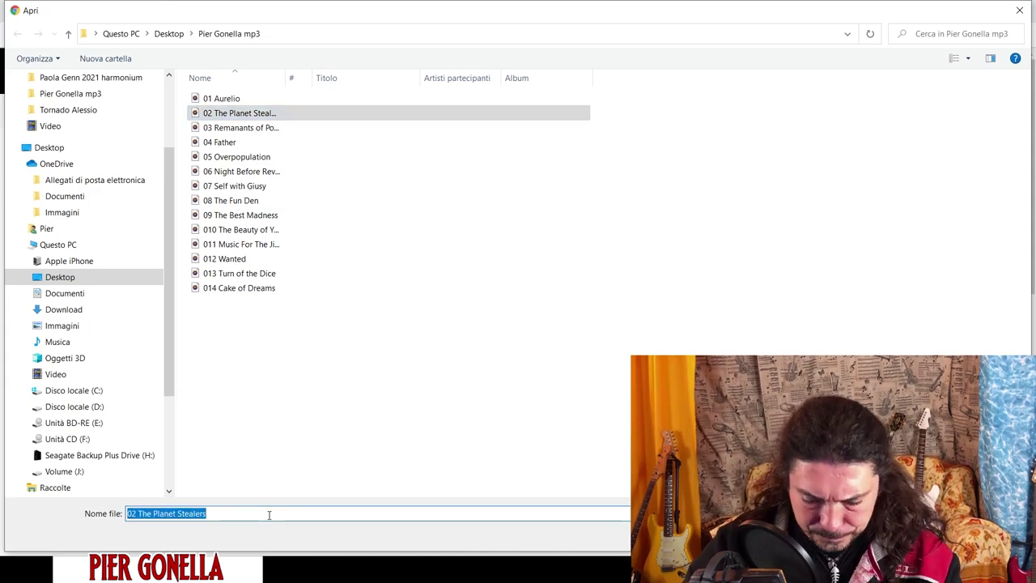
pyautogui.press('Return')
pyautogui.scroll(-2, 426, 446)
pyautogui.click(361, 343)
pyautogui.hotkey('ctrl', 'v')
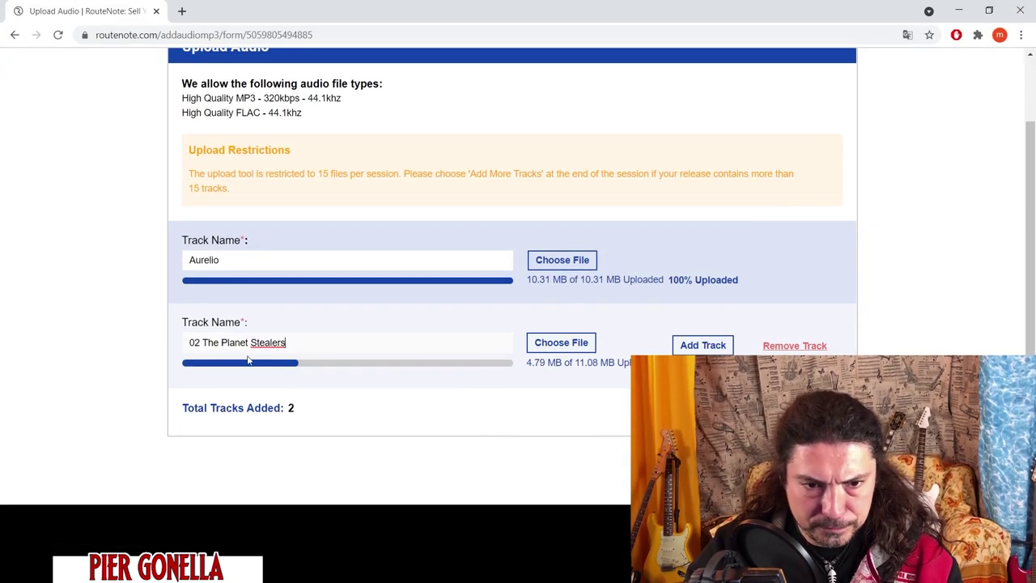
pyautogui.click(199, 343)
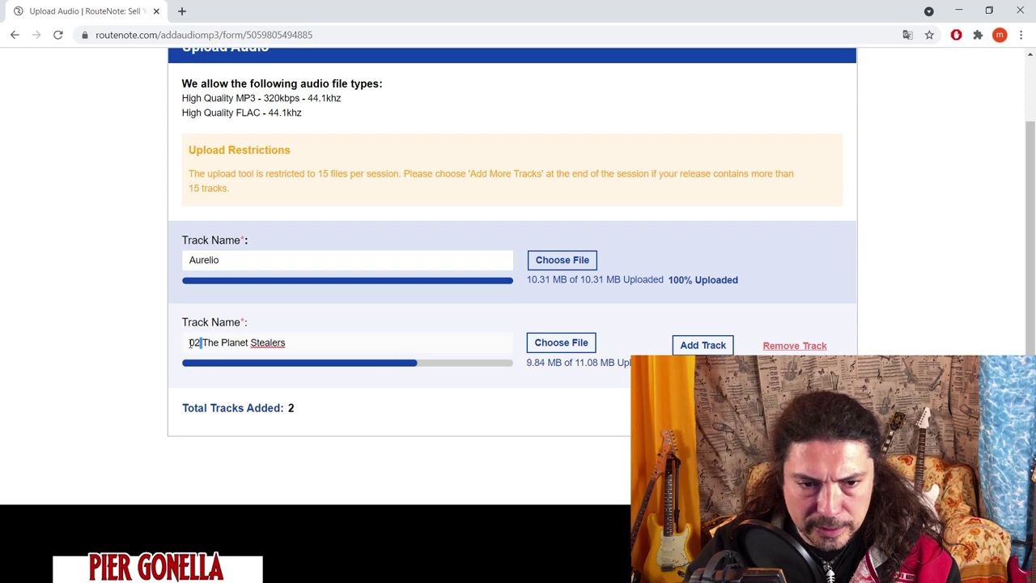
pyautogui.hotkey('shift', 'Home')
pyautogui.press('BackSpace')
# - Add a third track, upload the file 03 Remanants of Power to it, and name it Remanants of Power
pyautogui.scroll(-2, 712, 278)
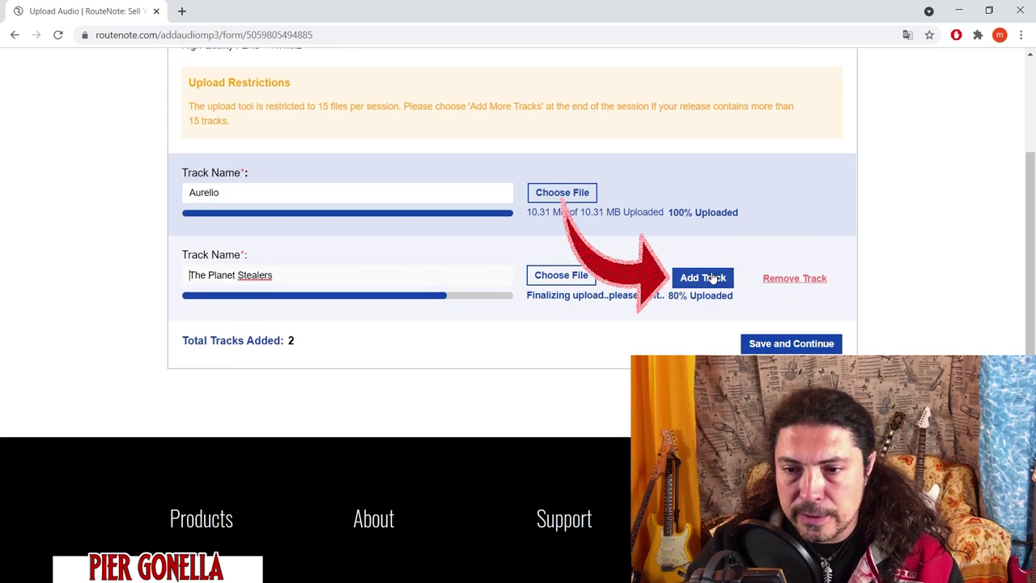
pyautogui.click(712, 277)
pyautogui.click(560, 359)
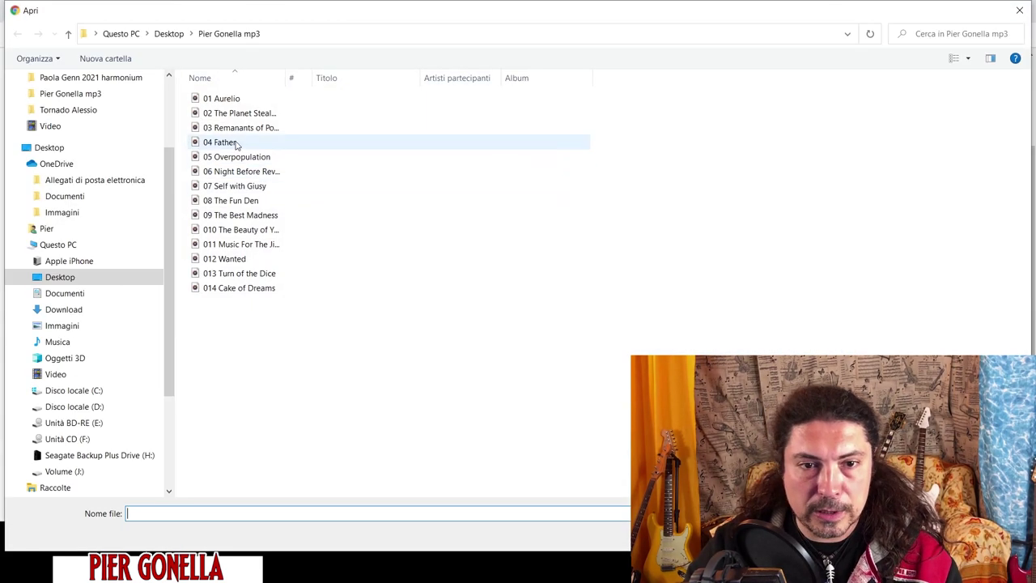
pyautogui.click(239, 128)
pyautogui.click(247, 511)
pyautogui.hotkey('ctrl', 'c')
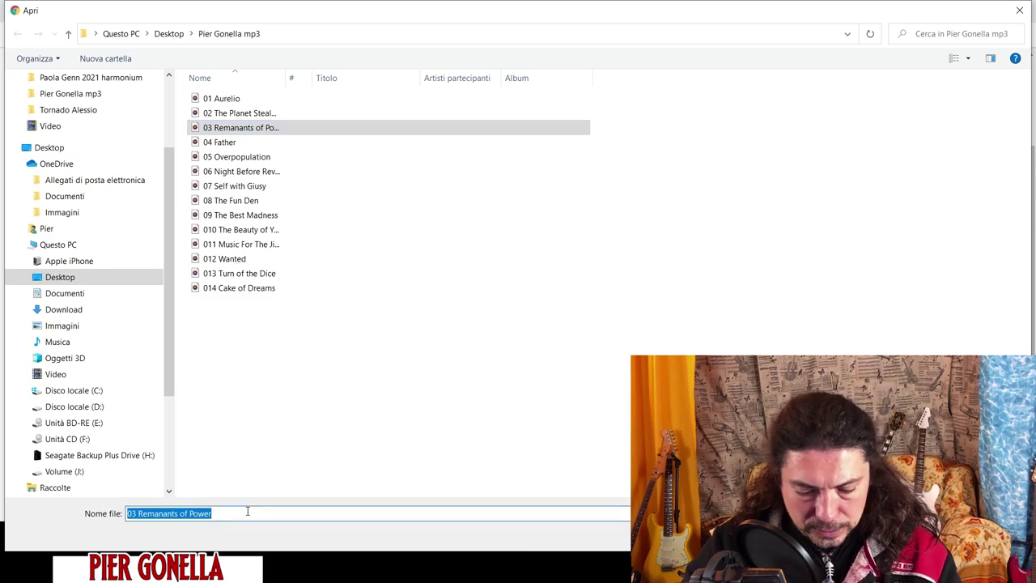
pyautogui.press('Return')
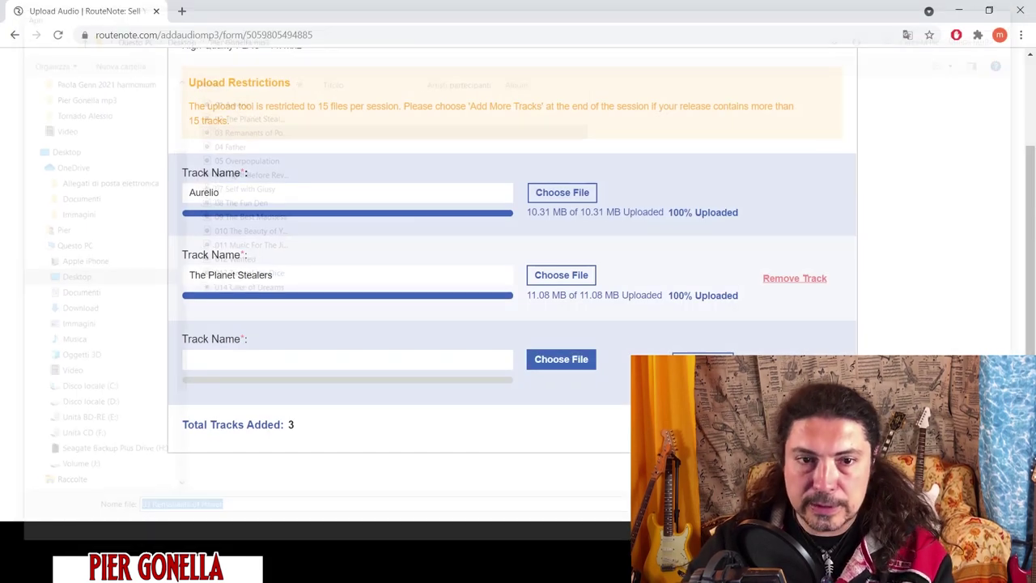
pyautogui.click(402, 360)
pyautogui.hotkey('ctrl', 'v')
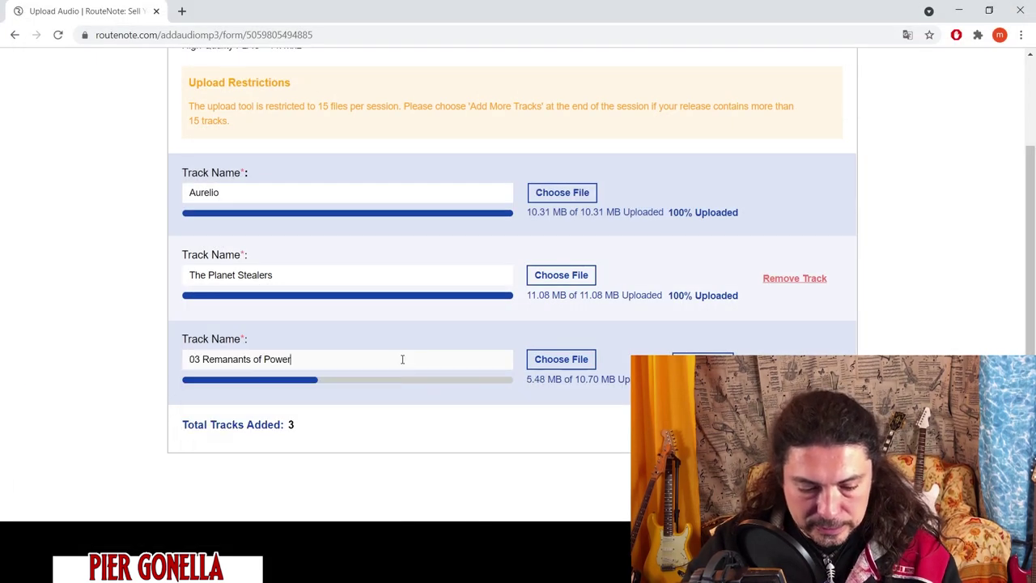
pyautogui.moveTo(202, 360); pyautogui.dragTo(174, 367)
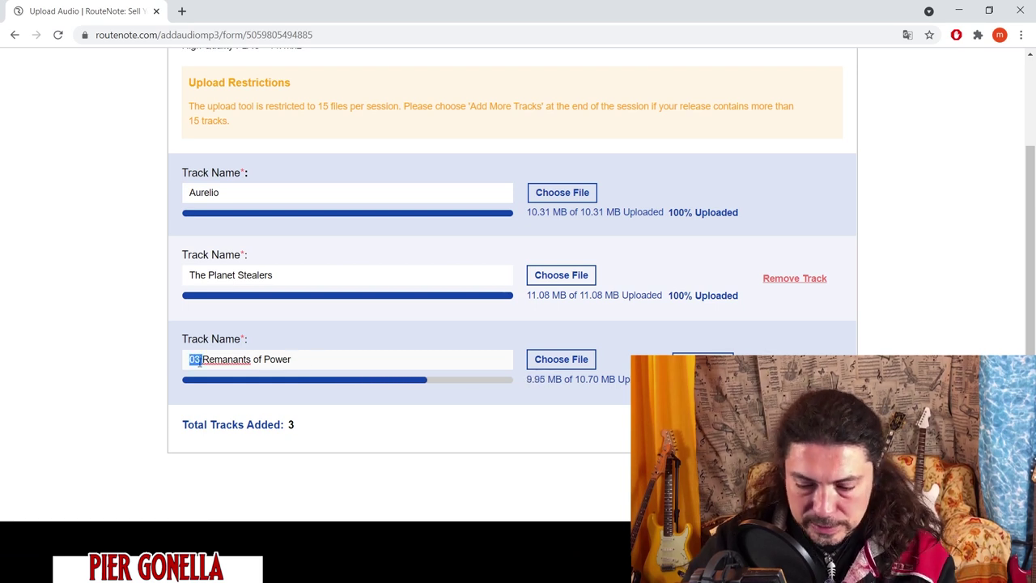
pyautogui.press('BackSpace')
# - Add a fourth track, upload the file 04 Father to it, and name it Father, without the number
pyautogui.scroll(-1, 405, 319)
pyautogui.click(703, 296)
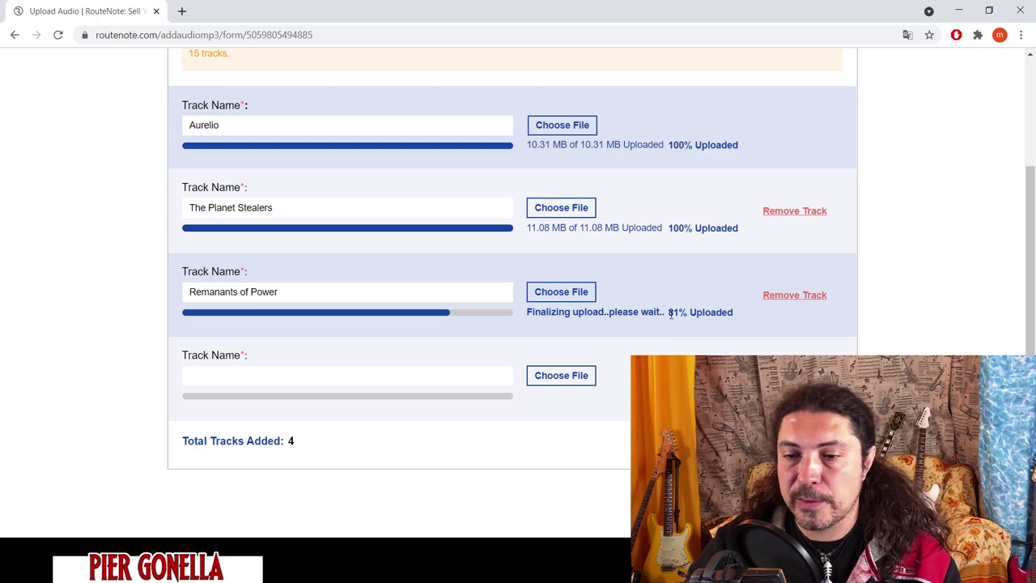
pyautogui.click(566, 376)
pyautogui.click(220, 142)
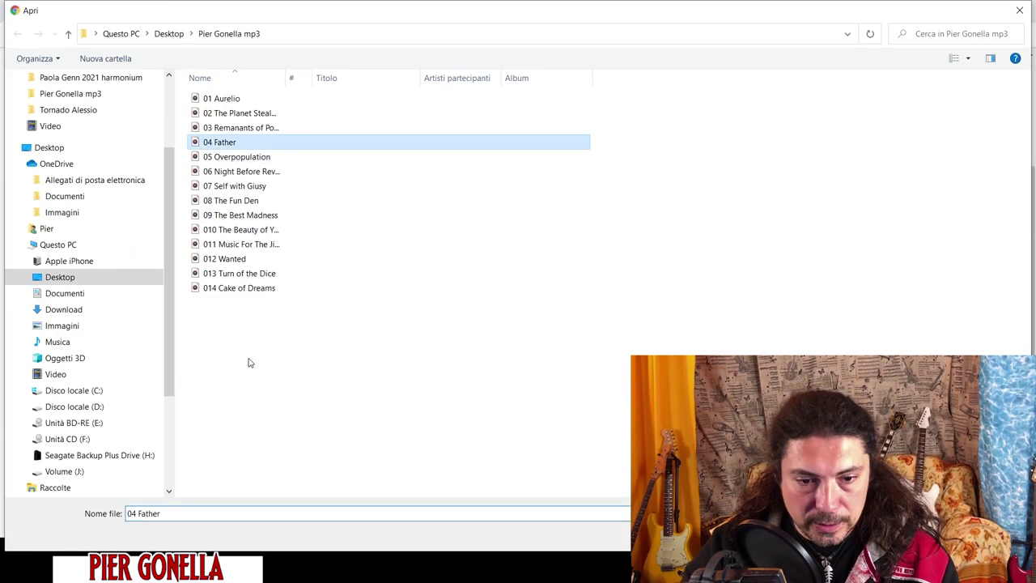
pyautogui.click(273, 515)
pyautogui.press('Return')
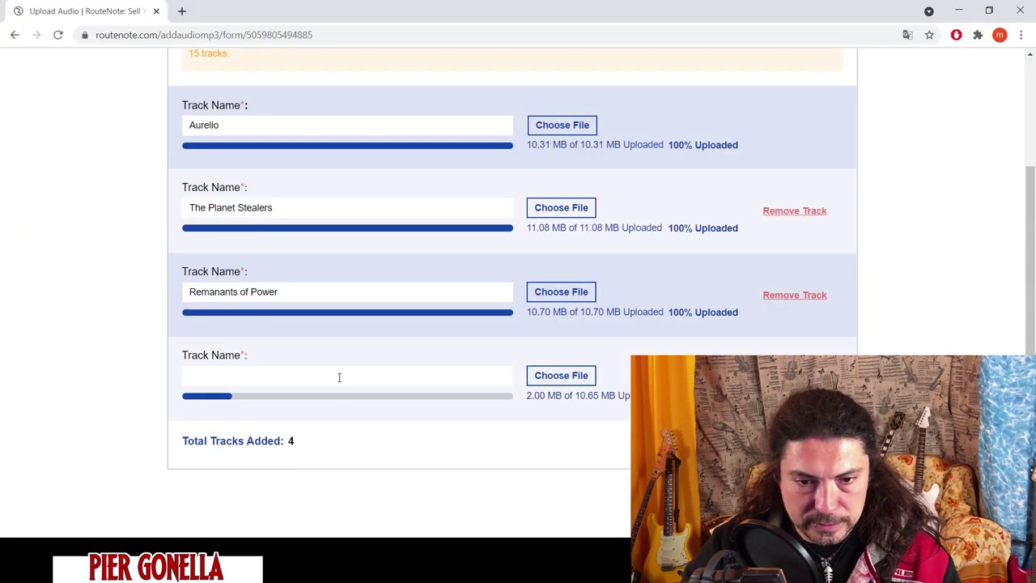
# - Add a fifth track, replace the mistakenly chosen file 06 Night Before Revolution with 05 Overpopulation, and name the track Overpopulation
pyautogui.click(579, 458)
pyautogui.click(241, 171)
pyautogui.click(271, 513)
pyautogui.press('Return')
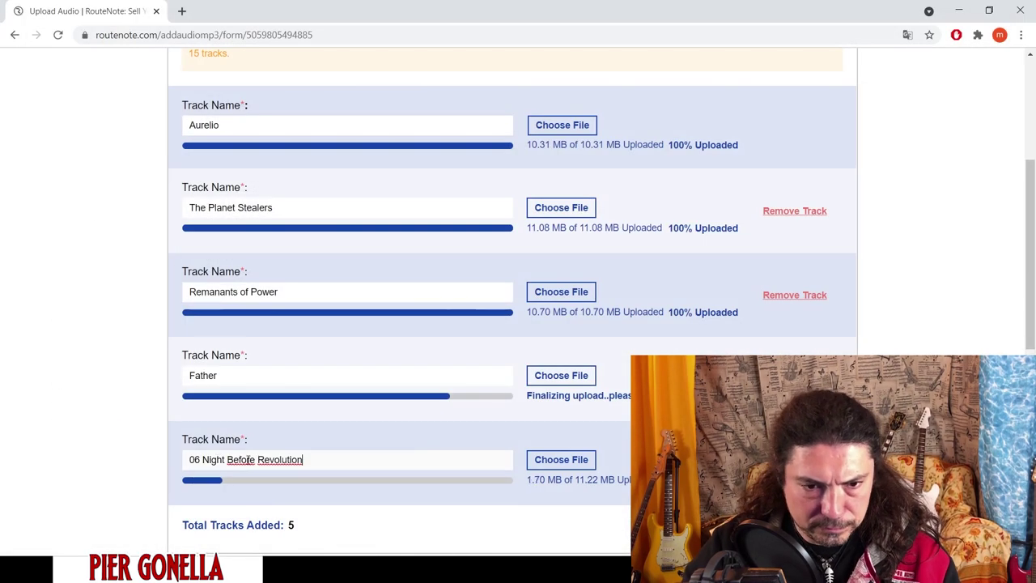
pyautogui.click(561, 459)
pyautogui.click(236, 156)
pyautogui.click(289, 513)
pyautogui.press('Return')
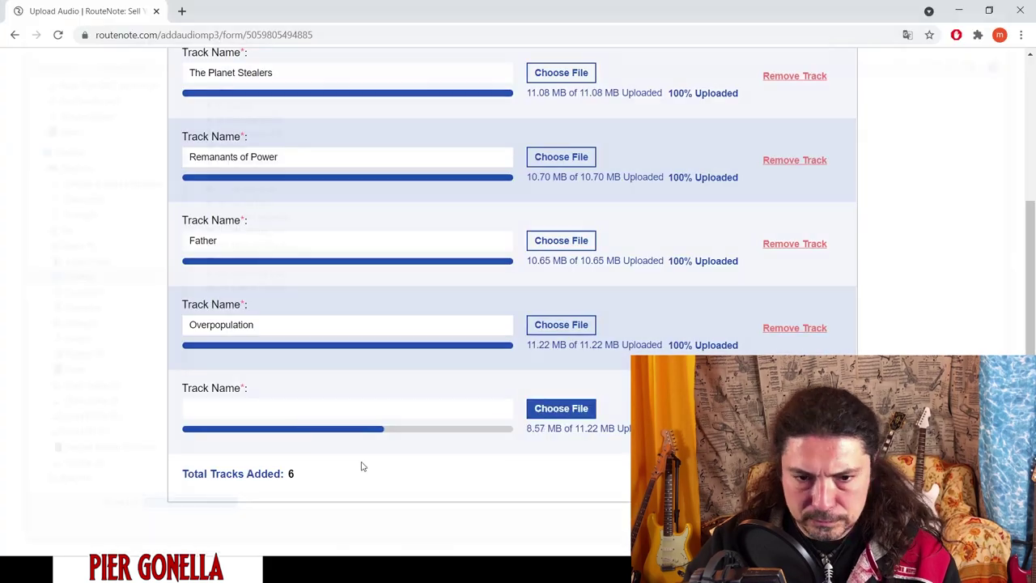
# - Name the sixth track Night Before Revolution, and upload 07 Self with Giusy as the seventh track, named Self with Giusy
pyautogui.click(562, 492)
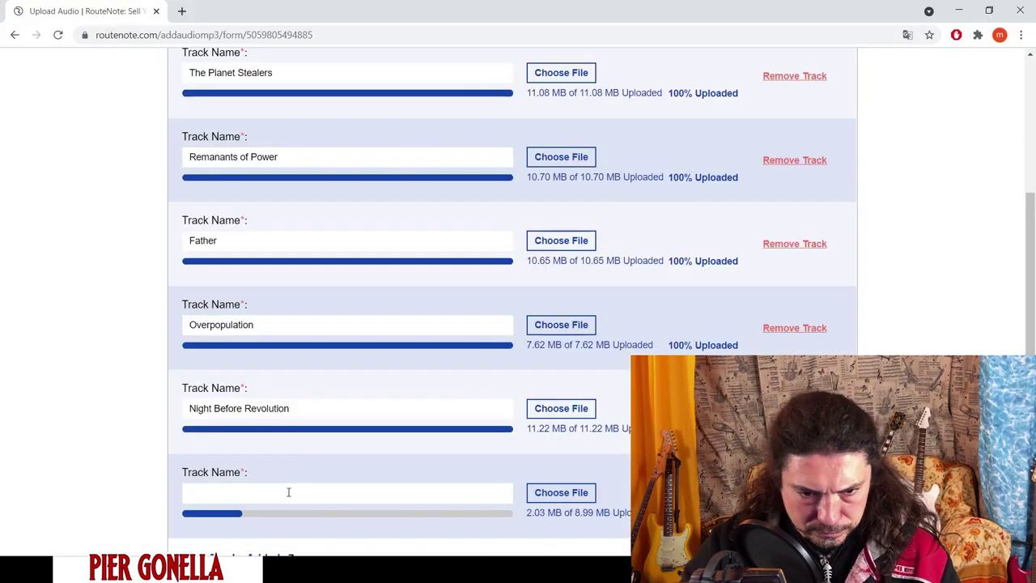
pyautogui.click(562, 492)
pyautogui.click(238, 269)
pyautogui.press('Return')
# - Upload 08 The Fun Den and 09 The Best Madness as the eighth and ninth tracks and name them without their numbers
pyautogui.scroll(-3, 362, 405)
pyautogui.click(253, 373)
pyautogui.click(215, 402)
pyautogui.click(561, 458)
pyautogui.click(232, 213)
pyautogui.press('Return')
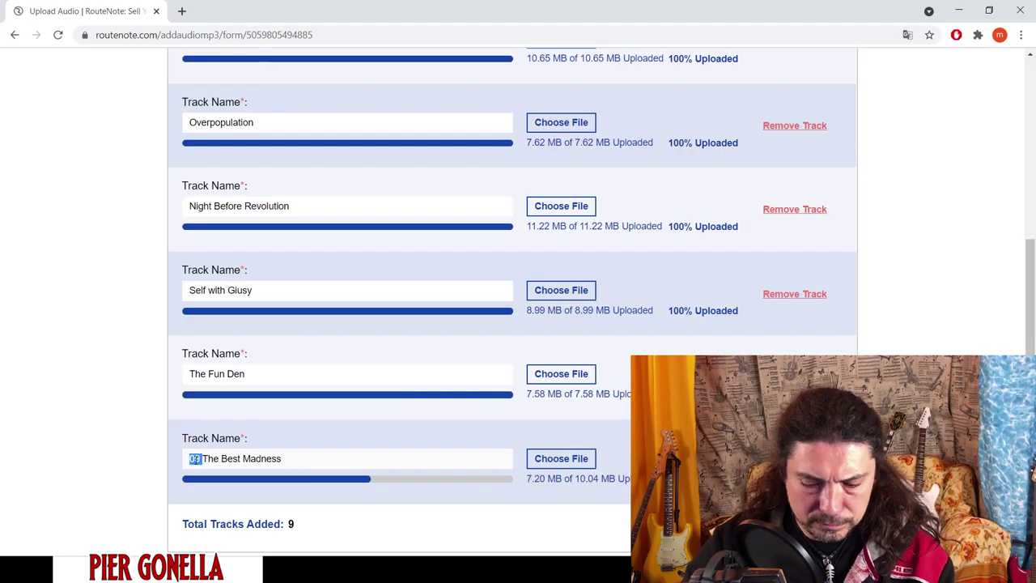
# - Add a tenth track, upload the file 010 The Beauty of Your Face, and name it The Beauty of Your Face
pyautogui.click(561, 542)
pyautogui.press('Return')
pyautogui.scroll(-1, 330, 474)
pyautogui.scroll(-2, 331, 473)
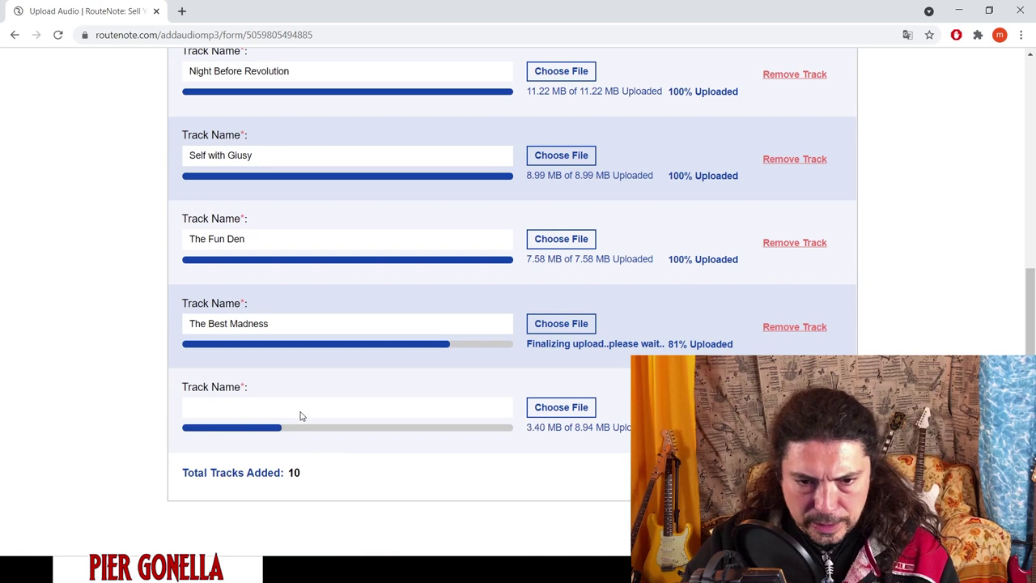
pyautogui.click(303, 407)
pyautogui.write('010 The Beauty of Your Face')
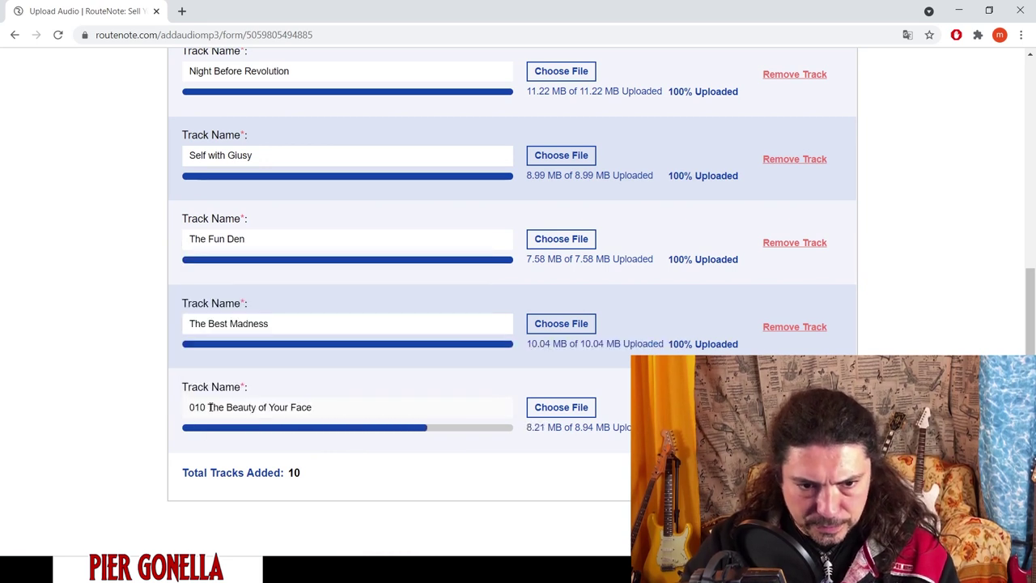
pyautogui.moveTo(209, 408); pyautogui.dragTo(178, 413)
pyautogui.press('BackSpace')
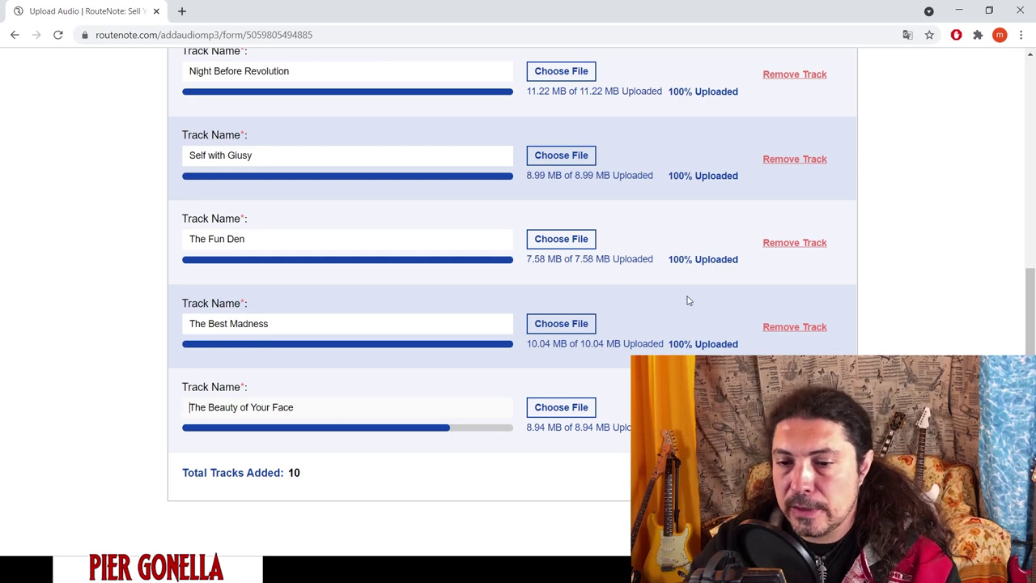
# - Check the list of ten uploaded tracks, then save it and continue to the audio metadata form
pyautogui.scroll(3, 689, 329)
pyautogui.scroll(-3, 680, 145)
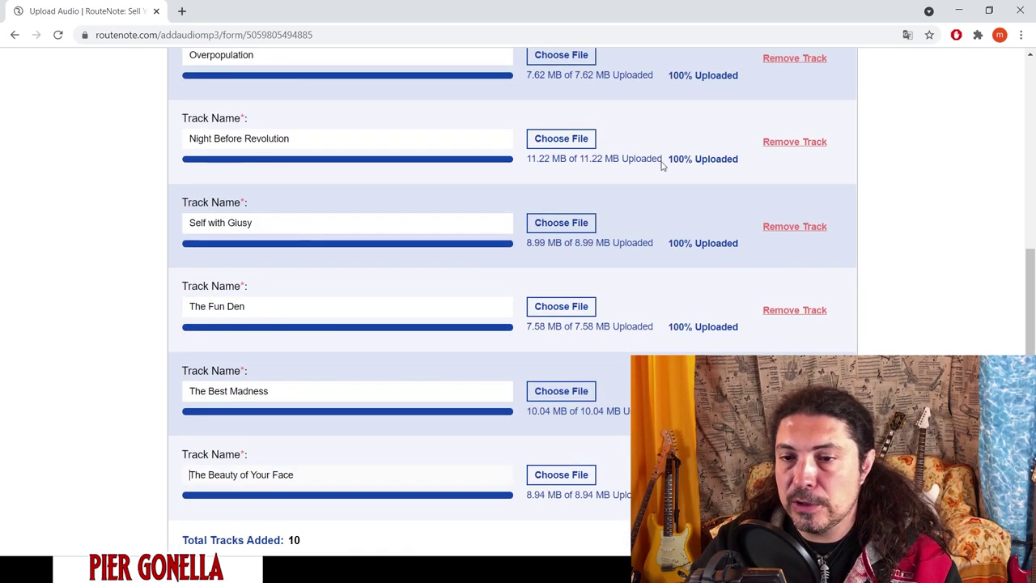
pyautogui.scroll(-3, 680, 178)
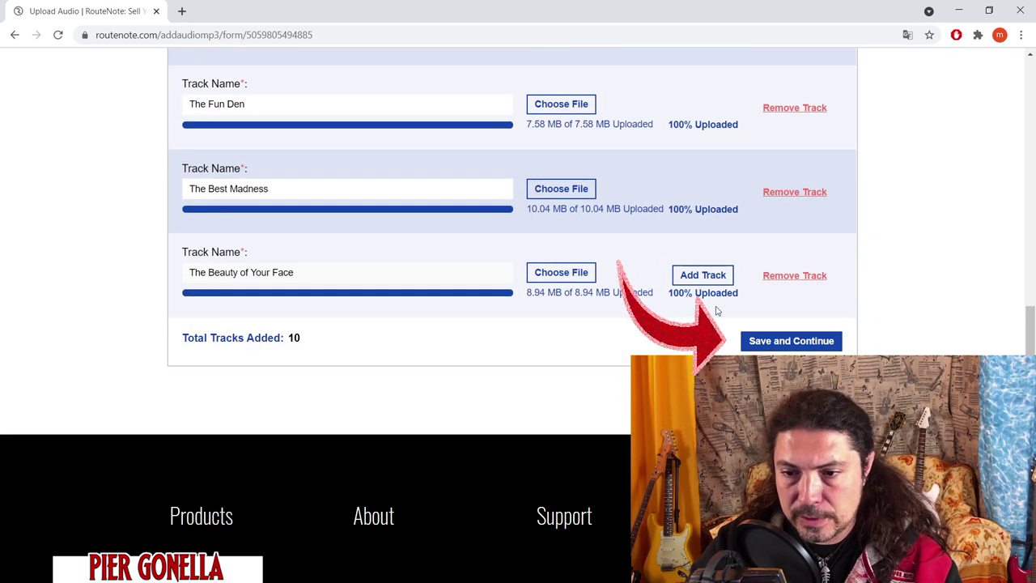
pyautogui.click(782, 341)
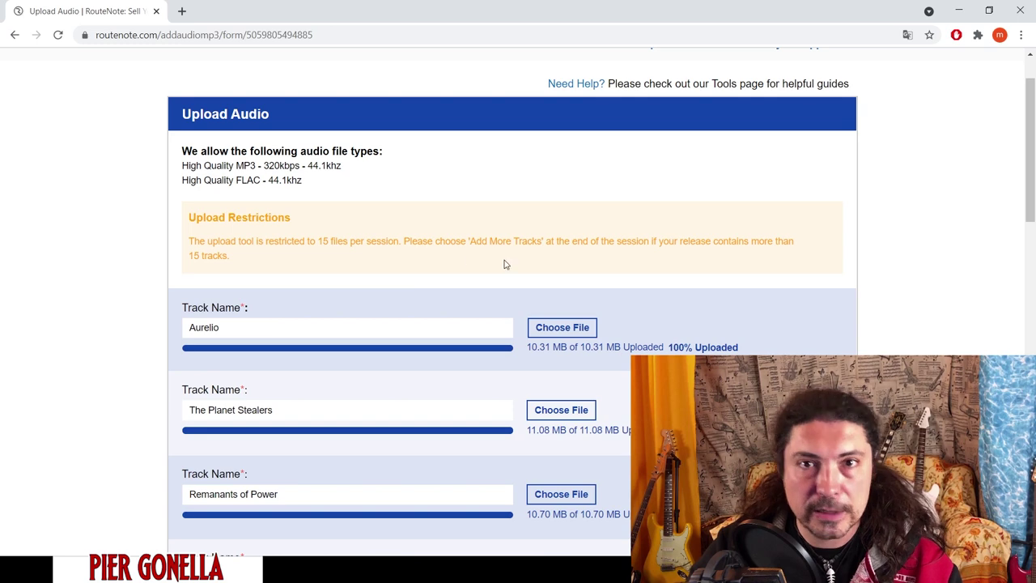
pyautogui.scroll(-8, 775, 315)
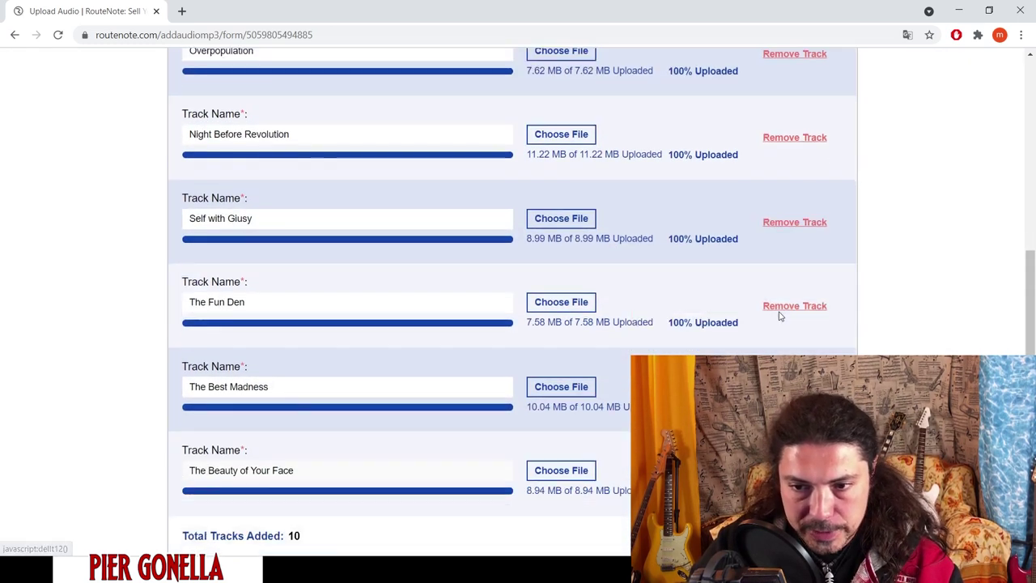
pyautogui.scroll(-3, 779, 316)
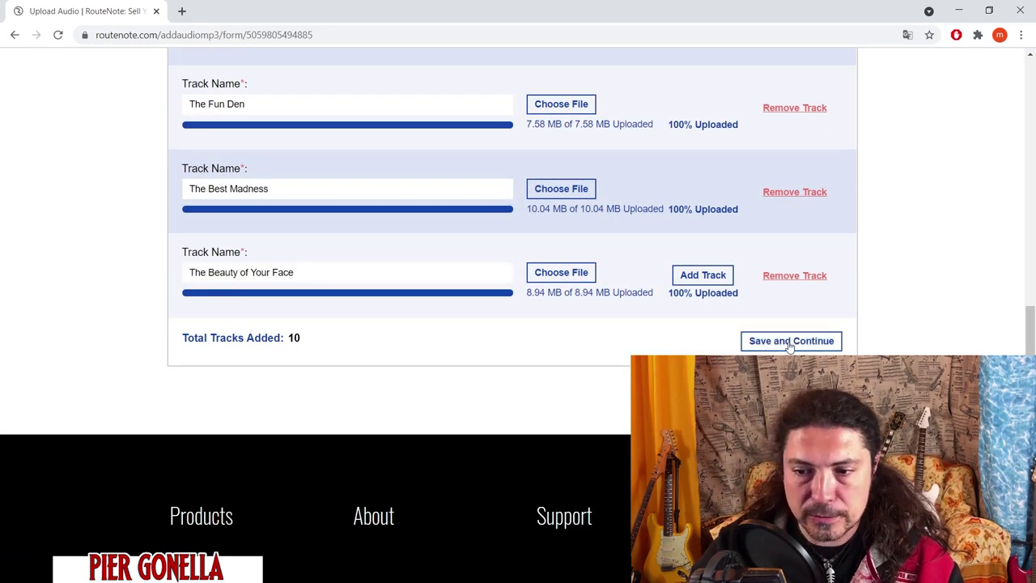
pyautogui.click(791, 342)
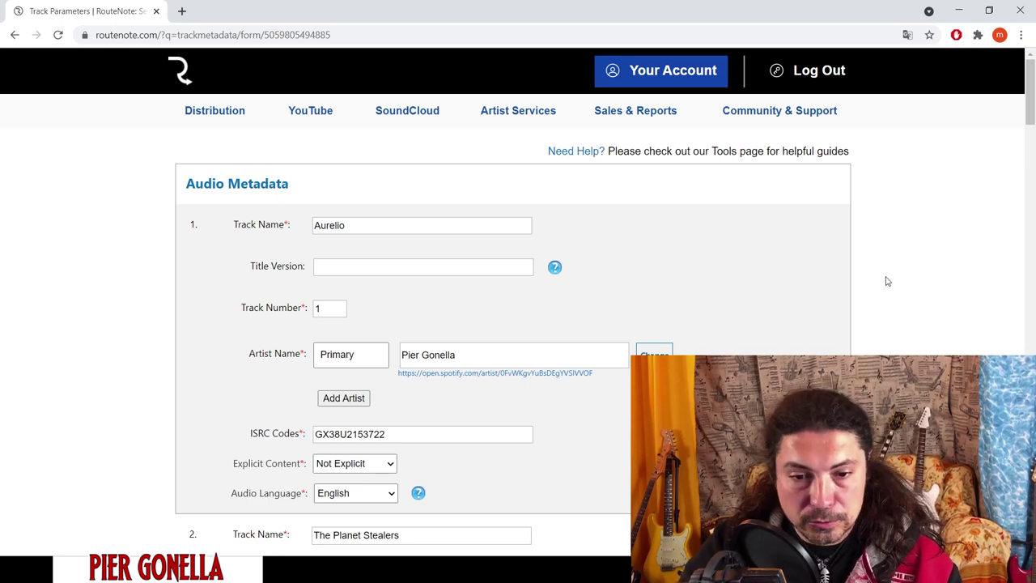
# - Review the metadata entries of all ten tracks and read the help text for the Title Version field
pyautogui.scroll(-6, 888, 281)
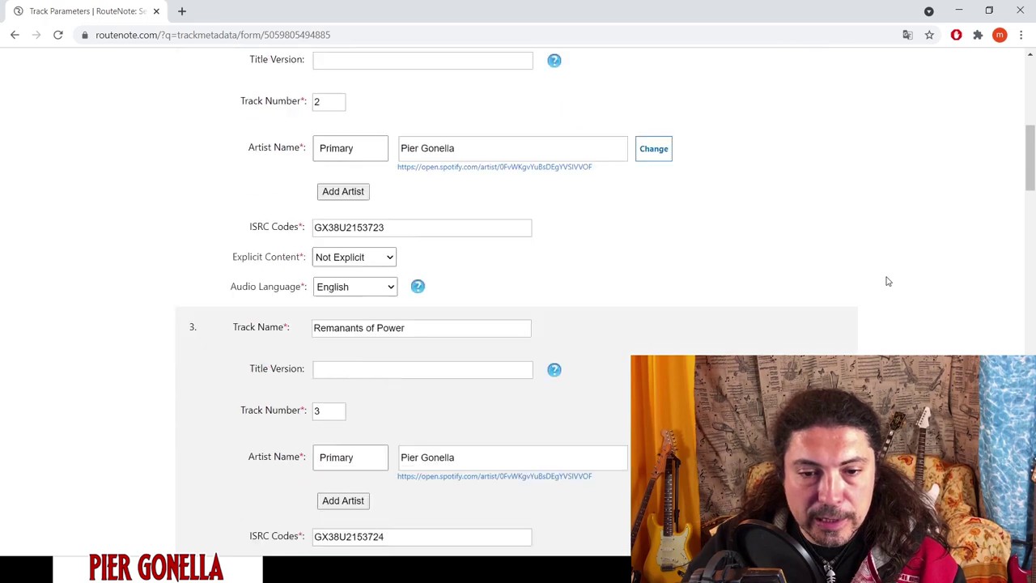
pyautogui.scroll(-4, 888, 281)
pyautogui.scroll(10, 887, 281)
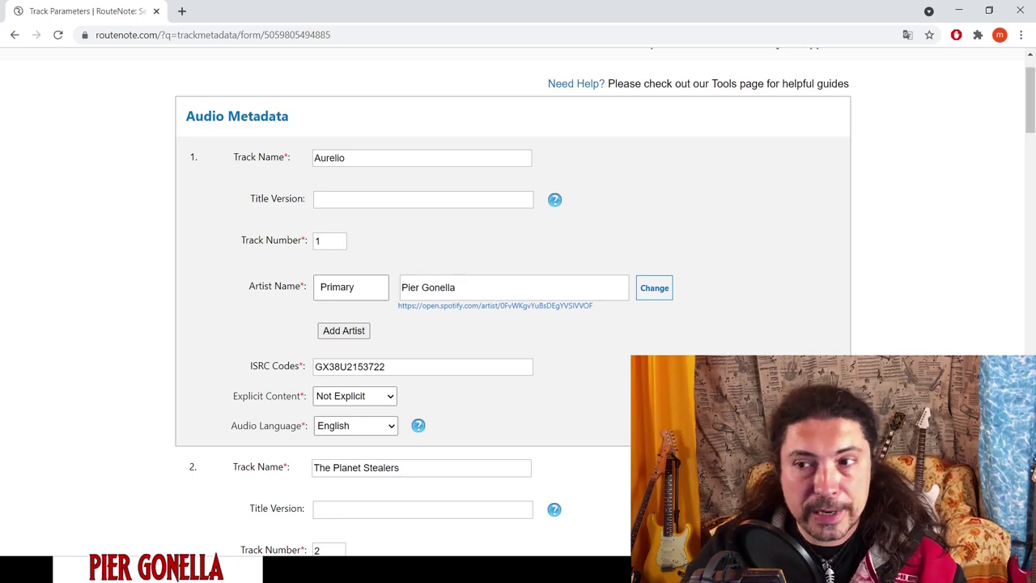
pyautogui.moveTo(1025, 112); pyautogui.dragTo(983, 472)
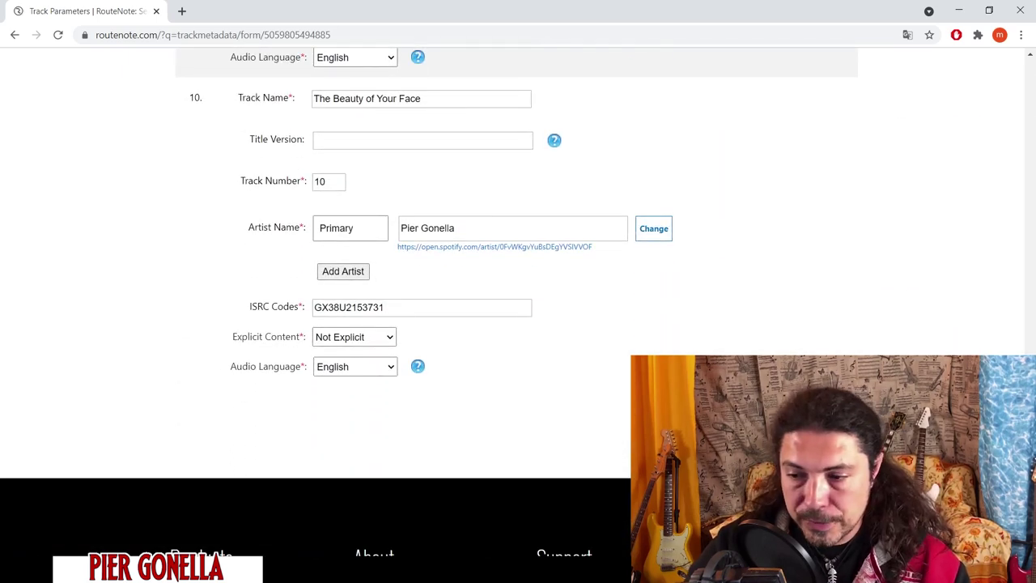
pyautogui.moveTo(983, 471); pyautogui.dragTo(1031, 97)
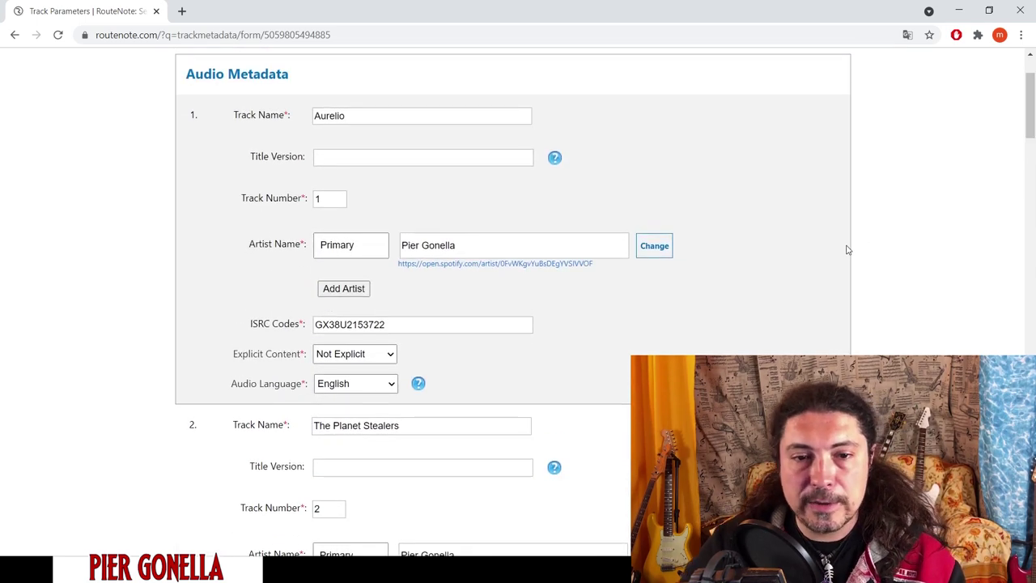
pyautogui.click(555, 159)
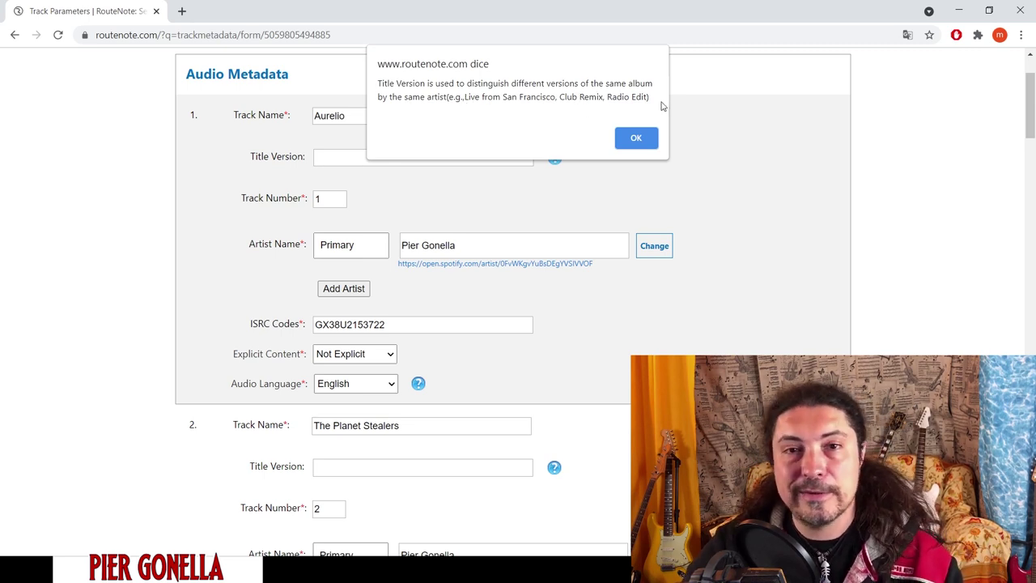
pyautogui.click(636, 139)
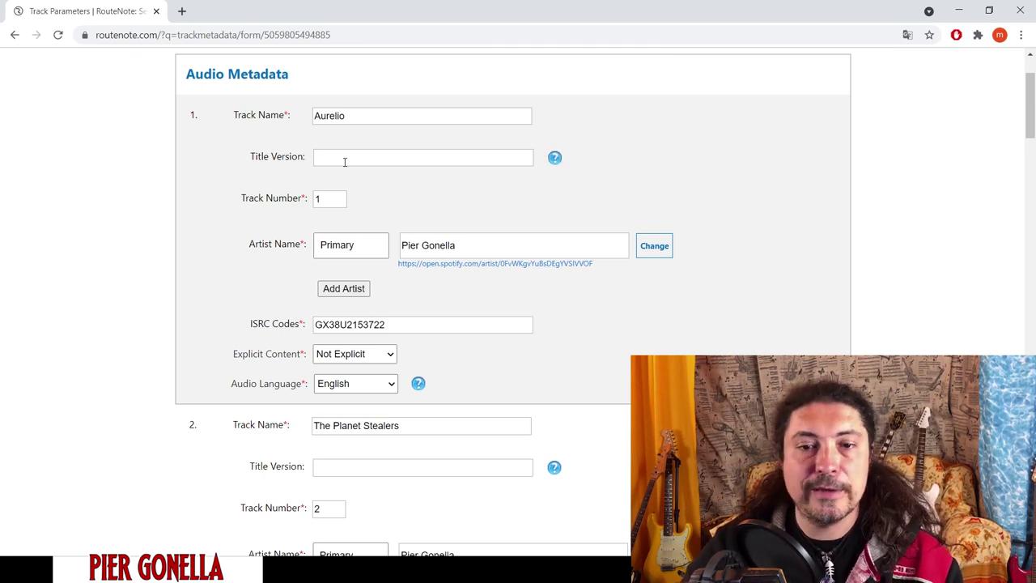
# - Try adding a second artist with the Featuring role to the Aurelio track, and remove the extra artist entry again
pyautogui.scroll(-1, 737, 170)
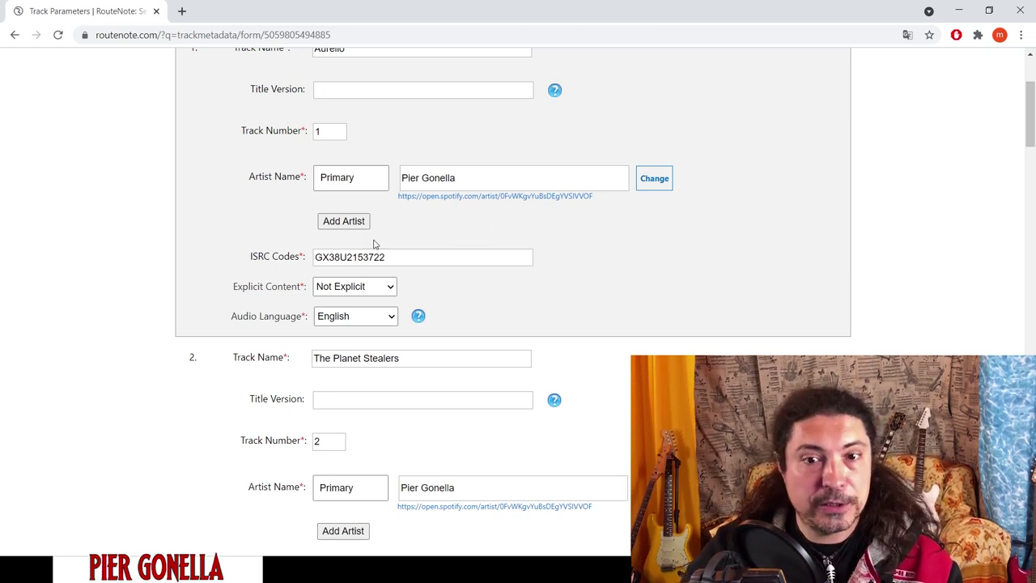
pyautogui.click(343, 222)
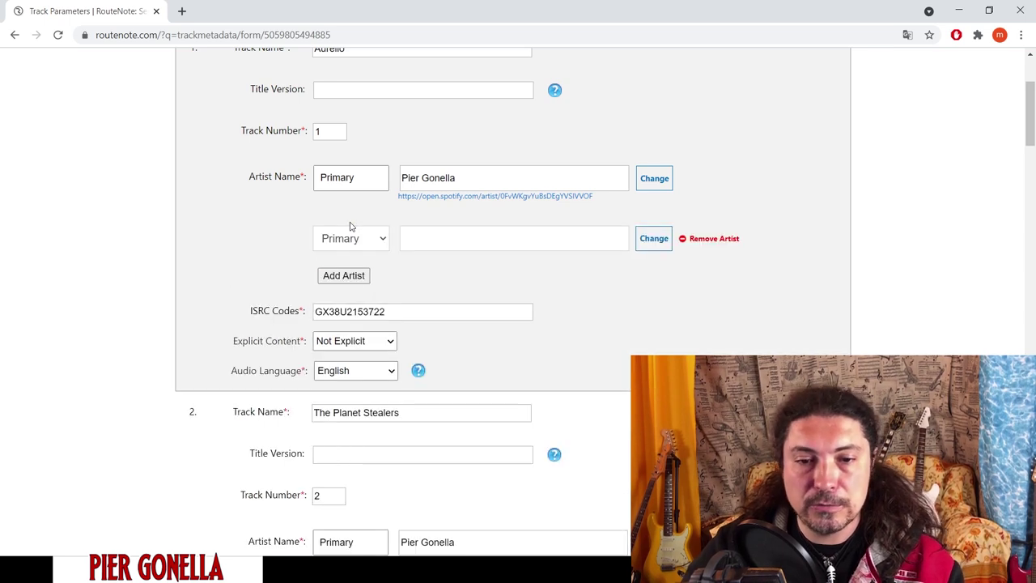
pyautogui.click(437, 238)
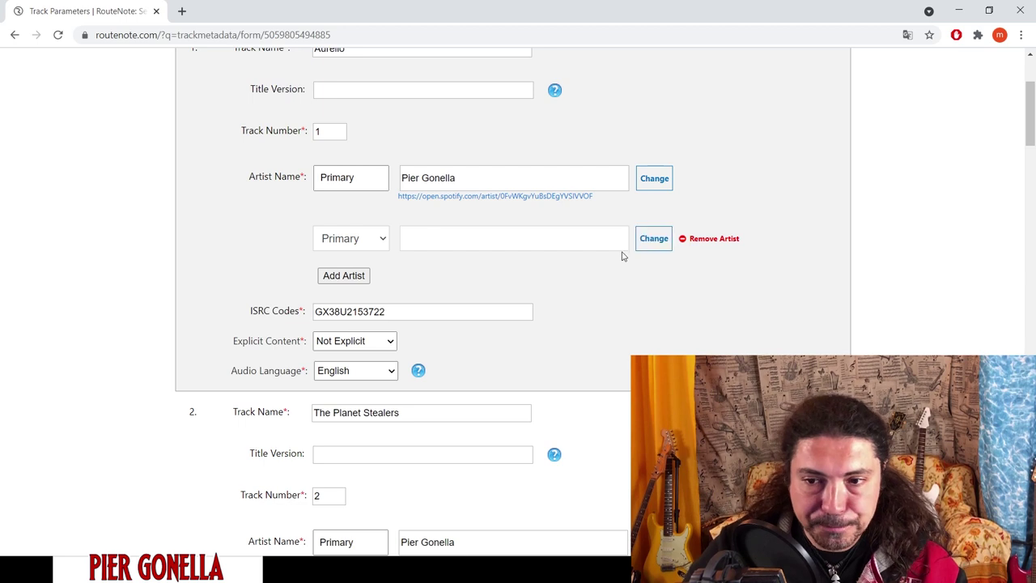
pyautogui.click(706, 240)
pyautogui.click(364, 227)
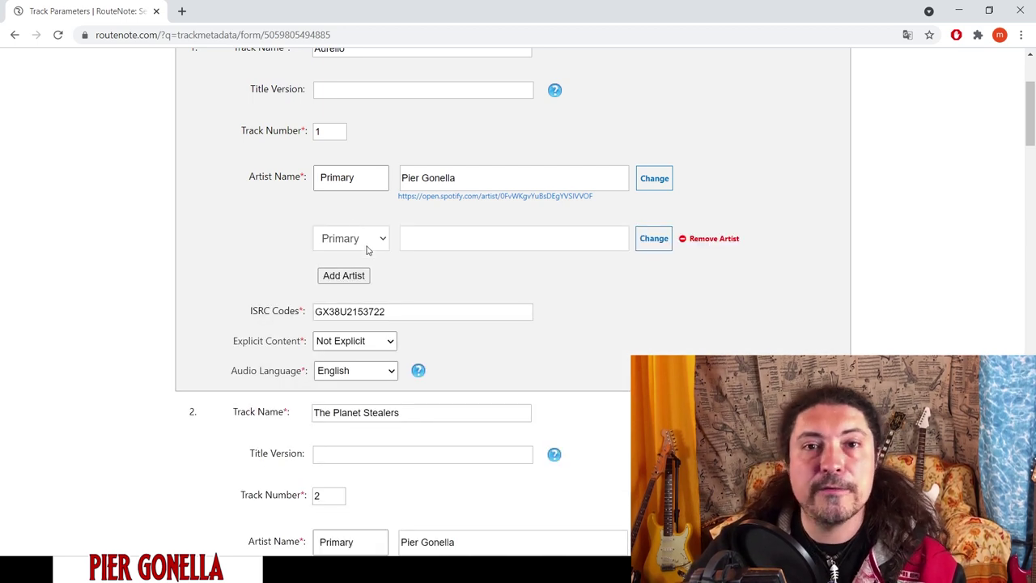
pyautogui.click(378, 240)
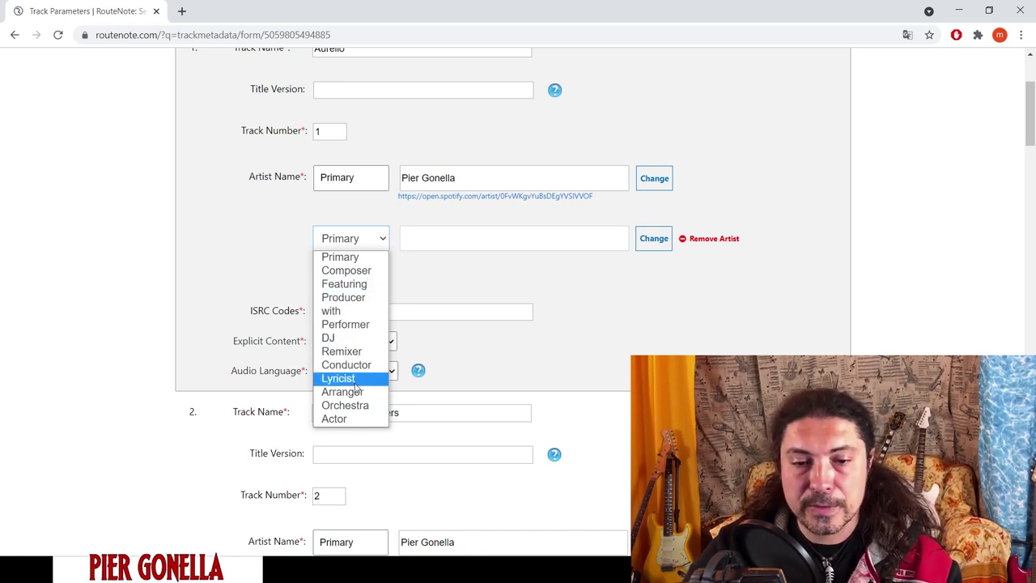
pyautogui.click(345, 284)
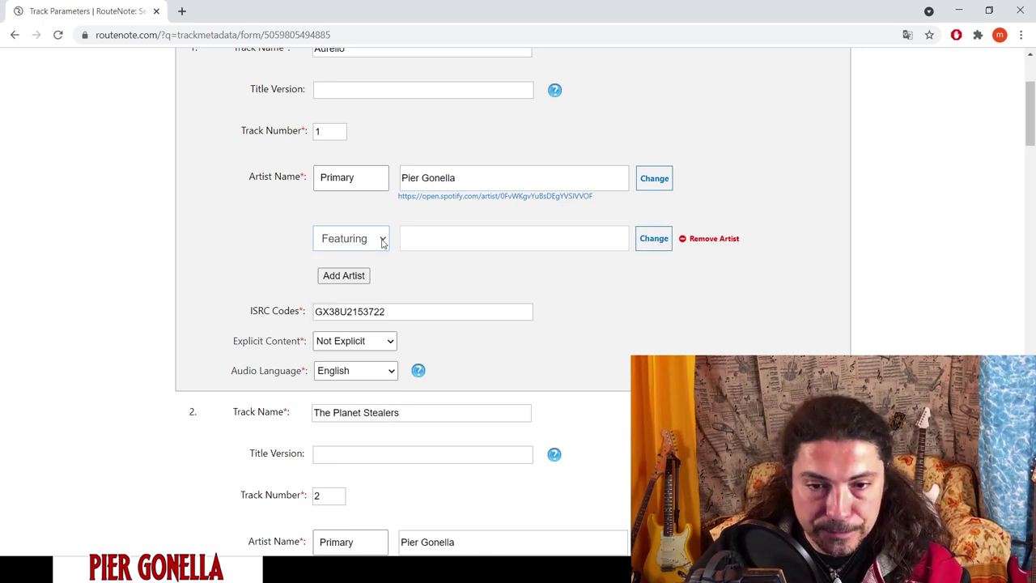
pyautogui.click(694, 243)
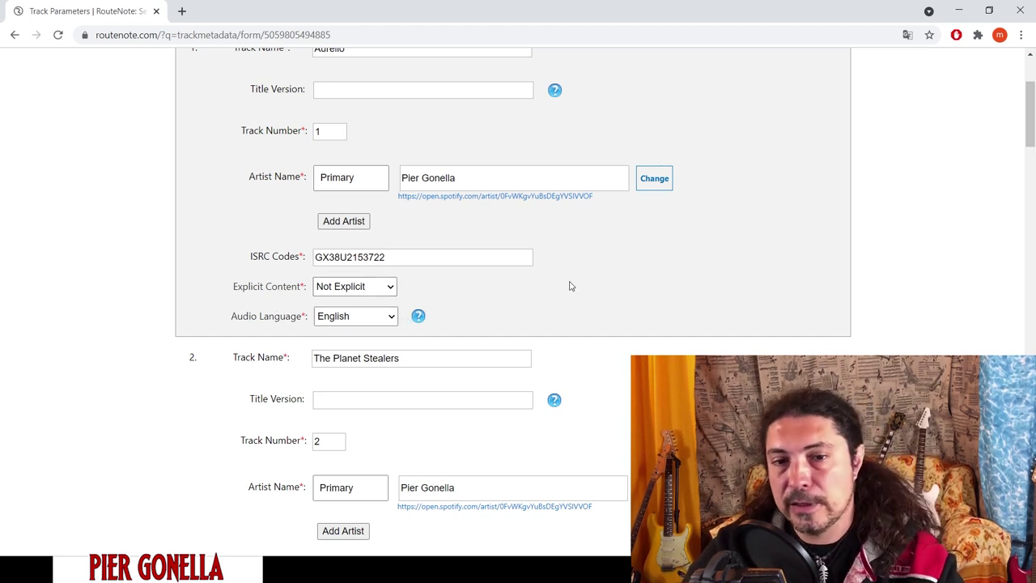
# - View the Audio Language options of the first track and look over the metadata of the remaining tracks
pyautogui.click(389, 322)
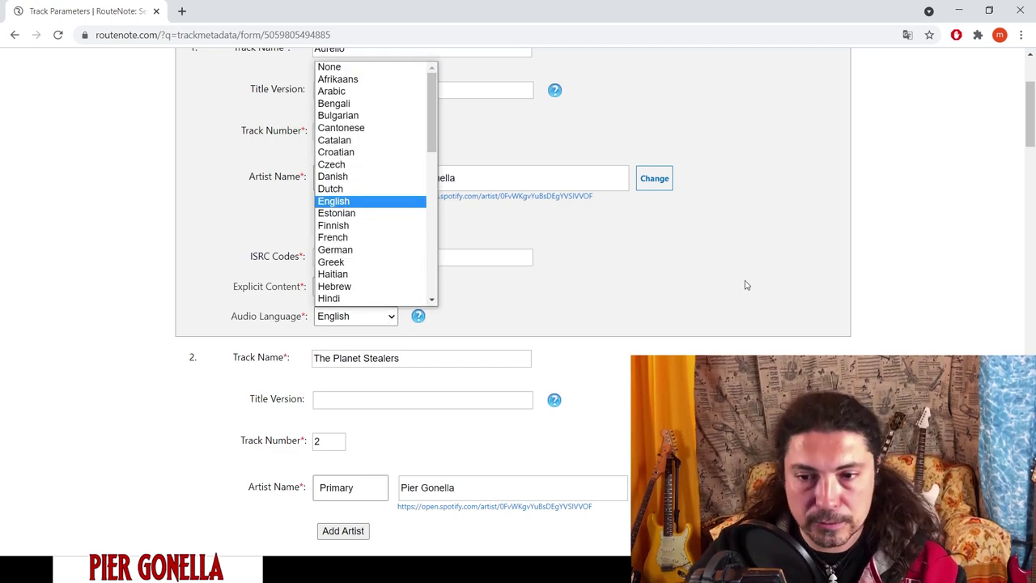
pyautogui.scroll(-20, 867, 304)
pyautogui.scroll(-17, 864, 297)
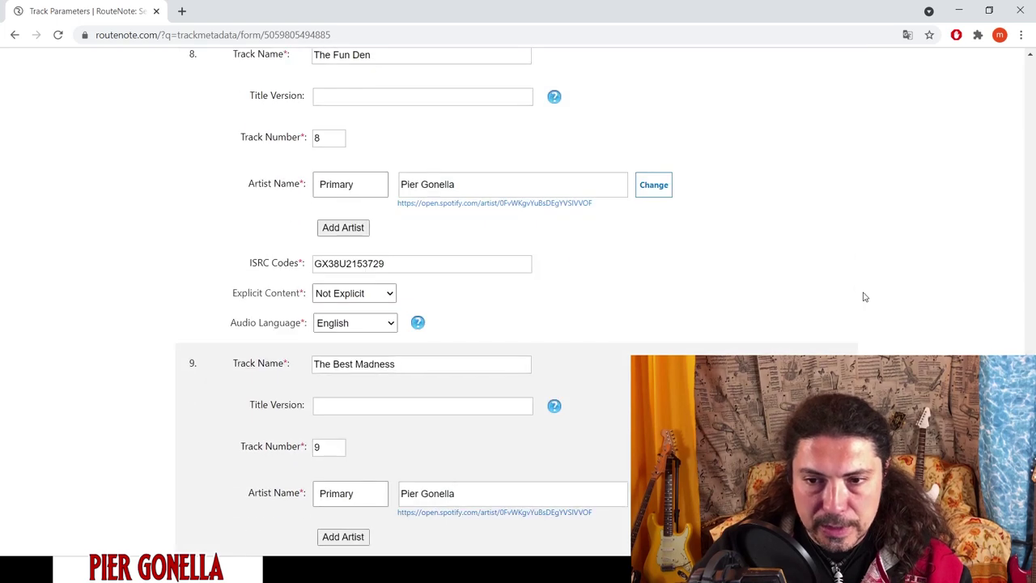
pyautogui.scroll(4, 864, 296)
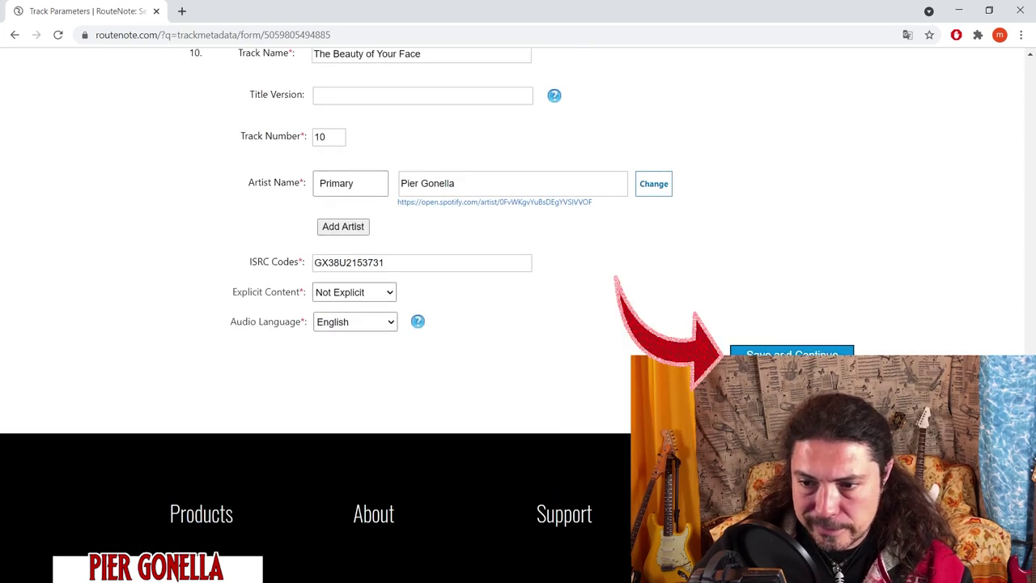
# - Save the metadata of all tracks and confirm that audio uploading for this release is finished
pyautogui.click(741, 350)
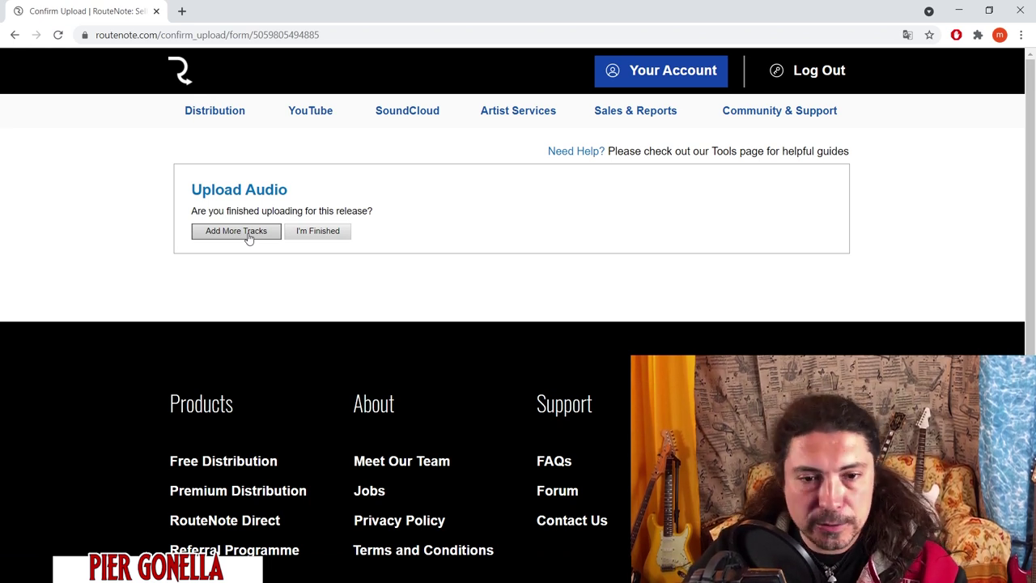
pyautogui.click(316, 232)
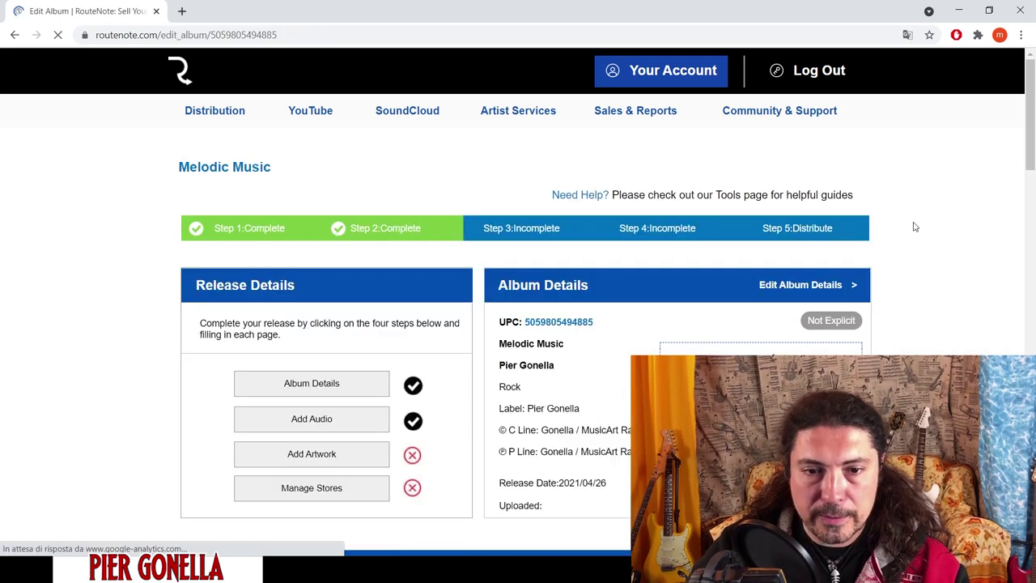
pyautogui.scroll(-3, 915, 227)
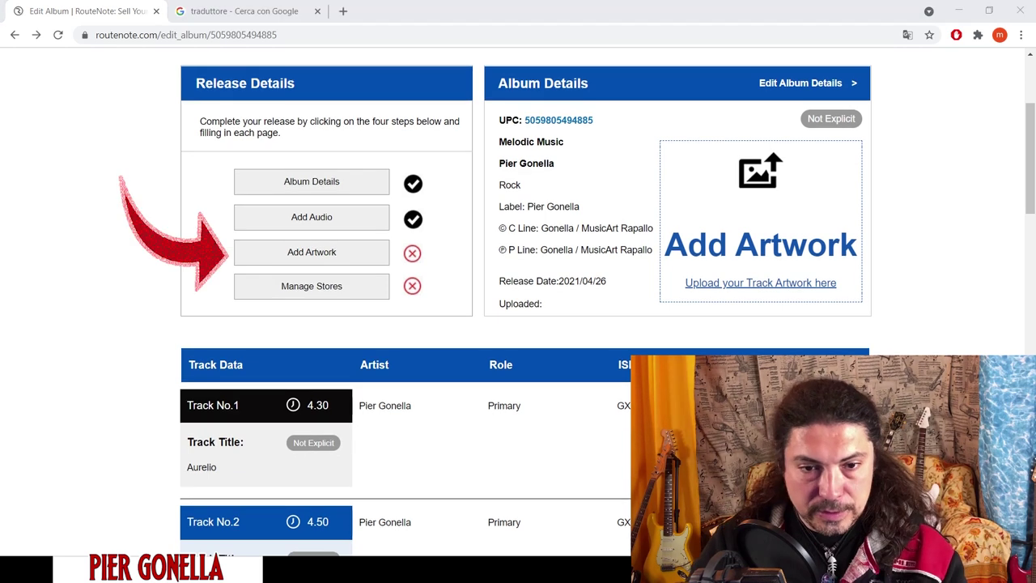
# - Open the artwork upload page of the release and read the Style Guidelines on image size, file size, colour space and prohibited content
pyautogui.click(356, 264)
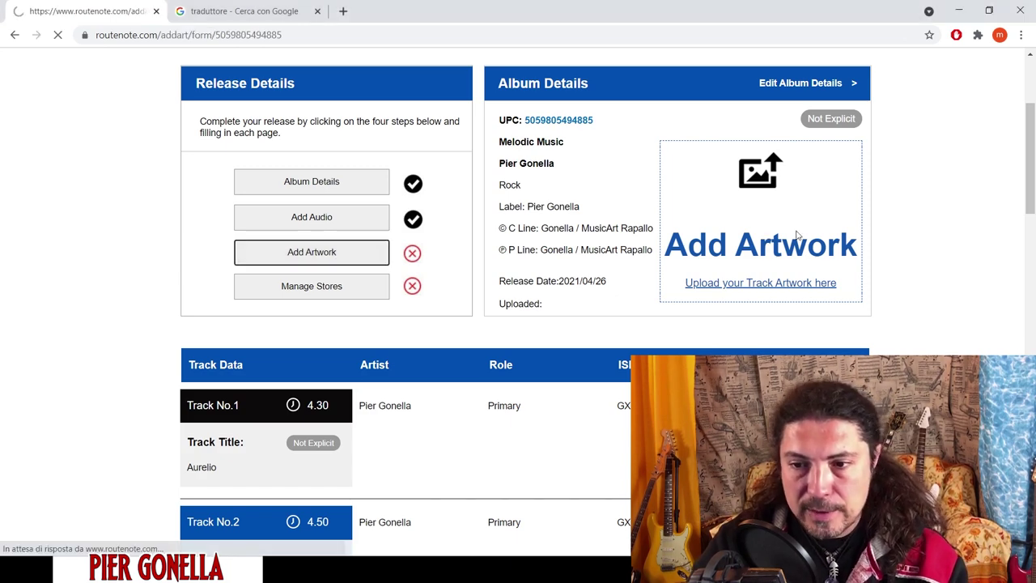
pyautogui.scroll(-1, 842, 298)
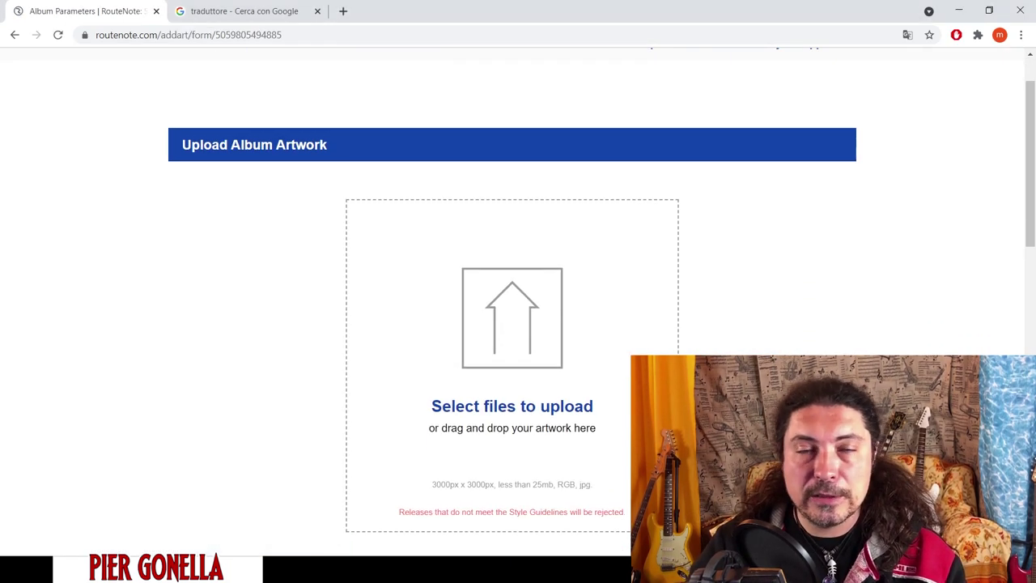
pyautogui.scroll(-1, 315, 153)
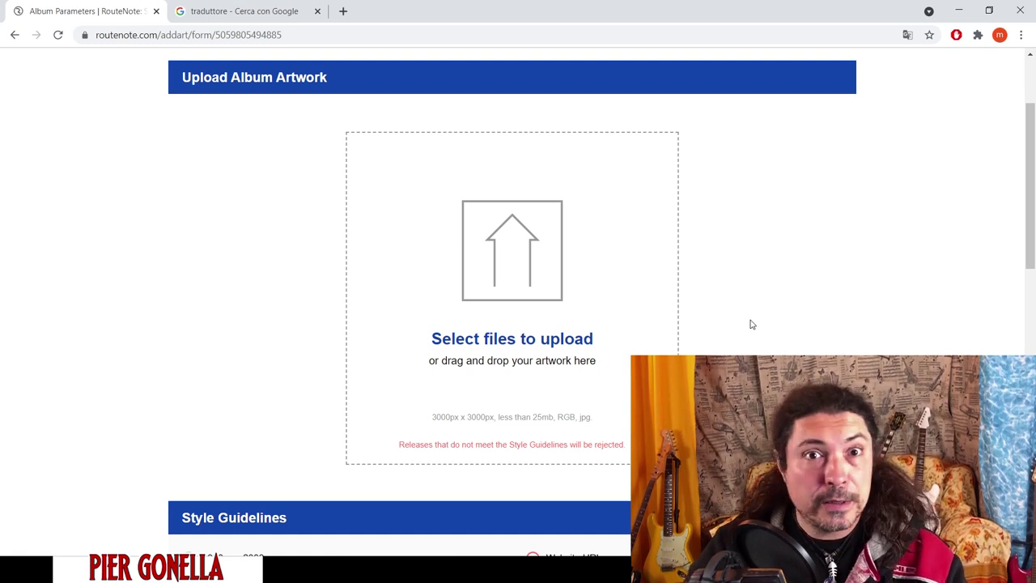
pyautogui.scroll(-1, 750, 324)
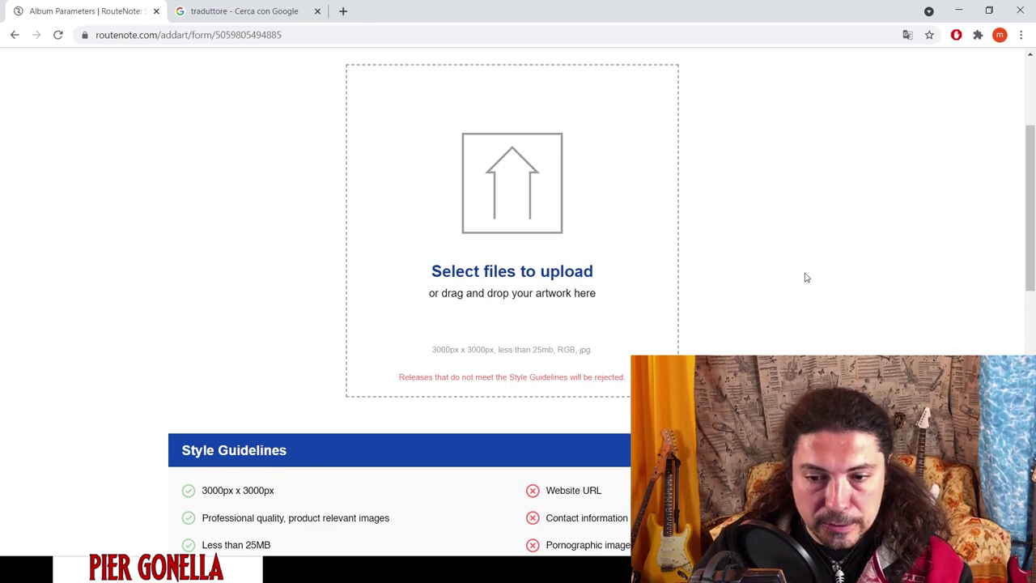
pyautogui.scroll(-3, 805, 276)
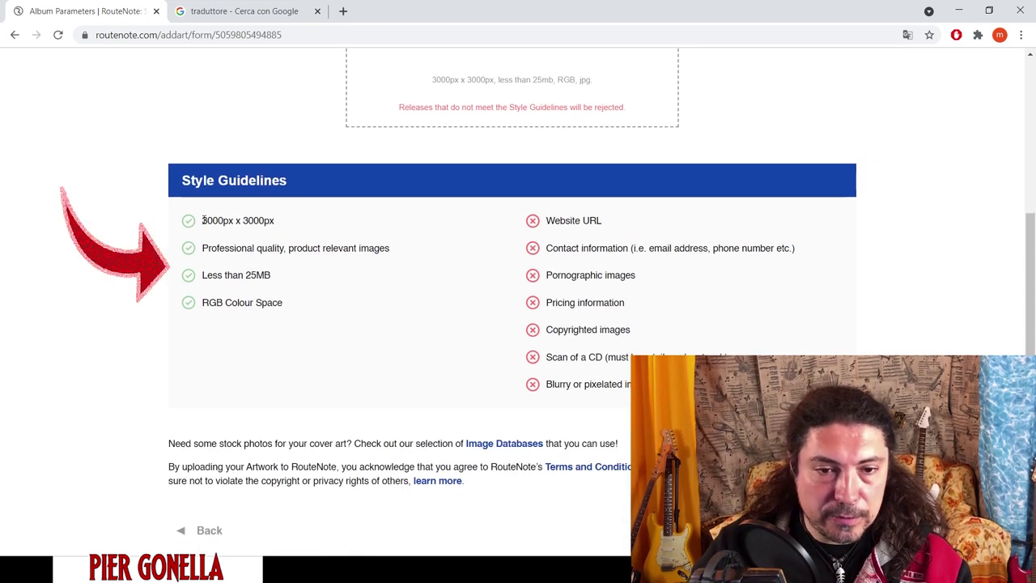
pyautogui.moveTo(202, 220); pyautogui.dragTo(278, 222)
pyautogui.click(325, 271)
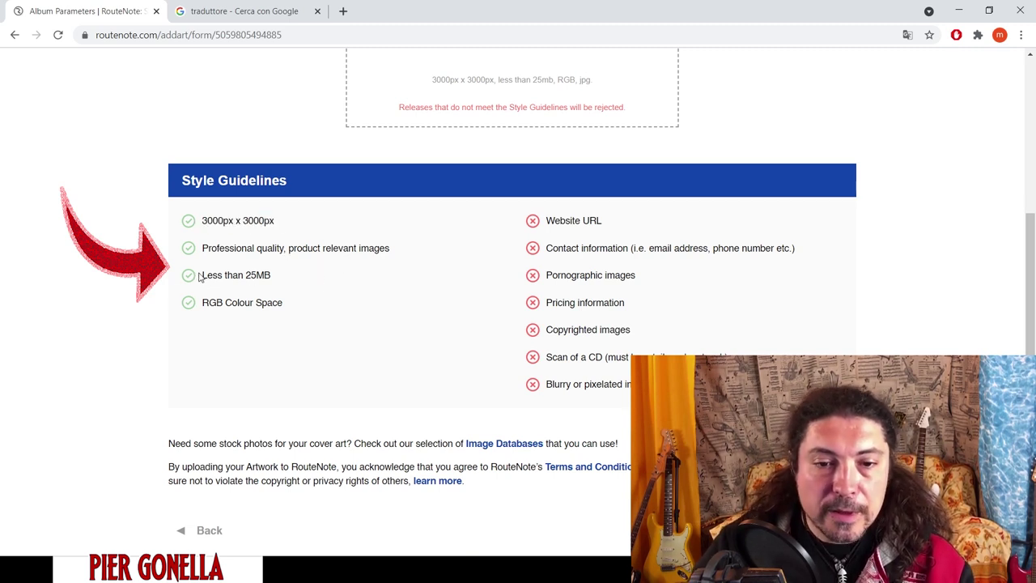
pyautogui.moveTo(202, 275); pyautogui.dragTo(275, 279)
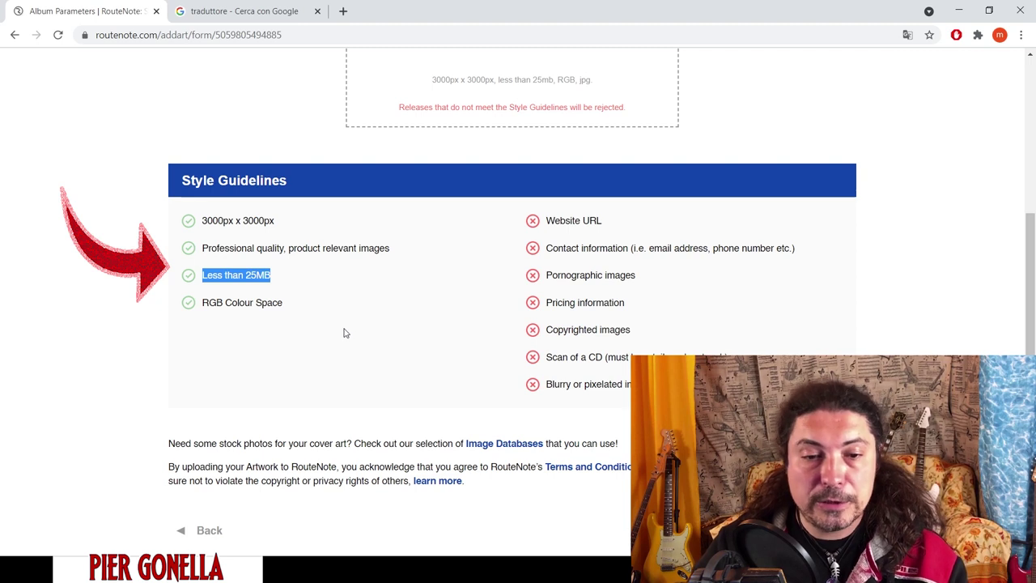
pyautogui.moveTo(222, 305); pyautogui.dragTo(202, 303)
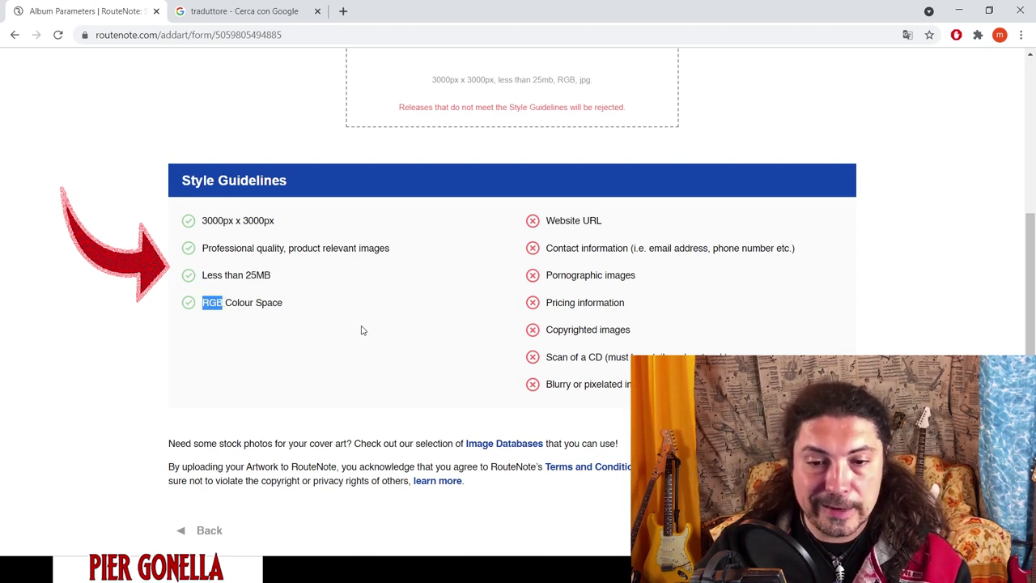
pyautogui.click(818, 312)
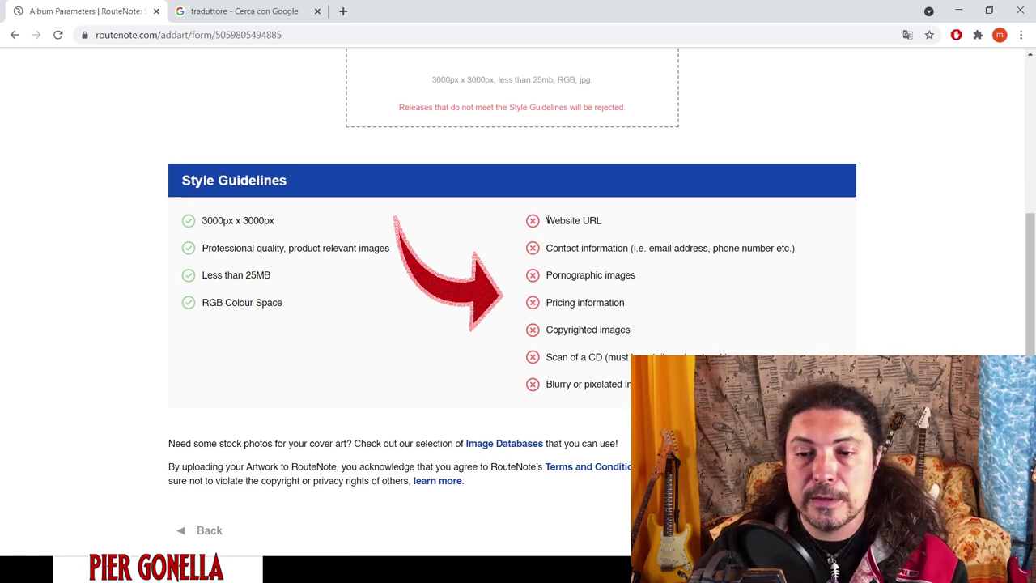
pyautogui.moveTo(547, 220); pyautogui.dragTo(607, 224)
pyautogui.click(765, 331)
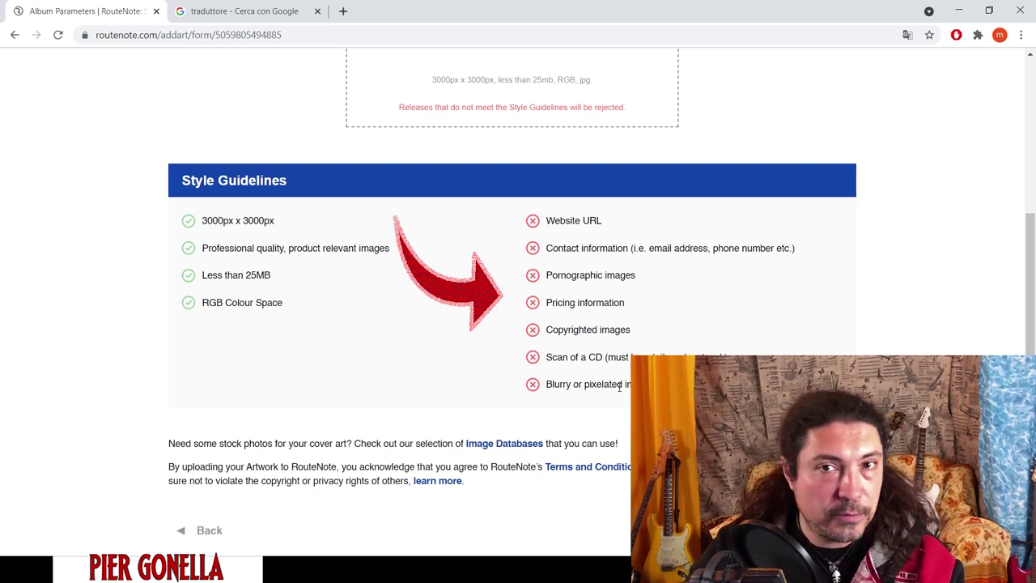
# - Upload the Melodic Music cover image from the mp3 folder as the album artwork and continue
pyautogui.scroll(3, 761, 340)
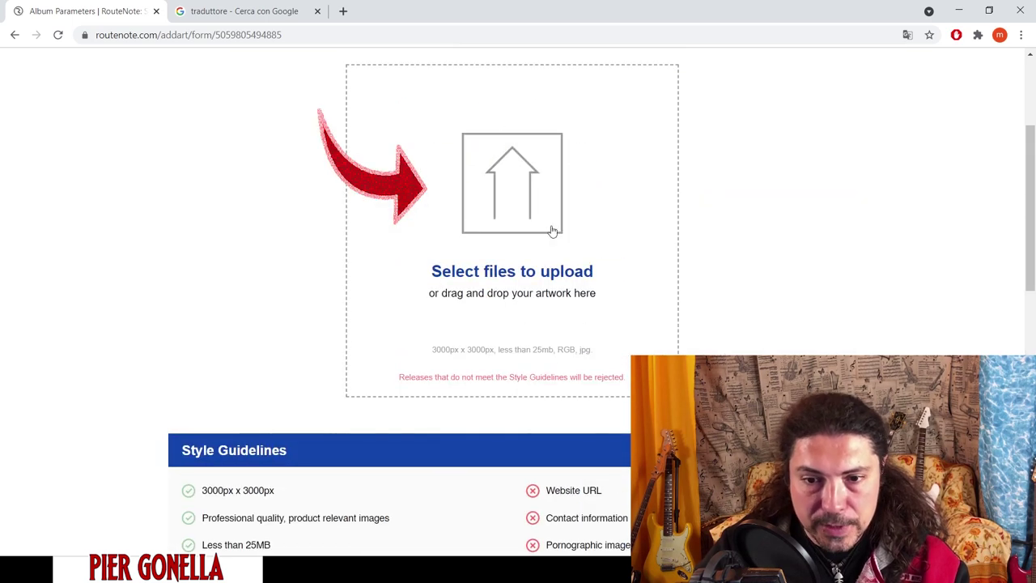
pyautogui.click(519, 201)
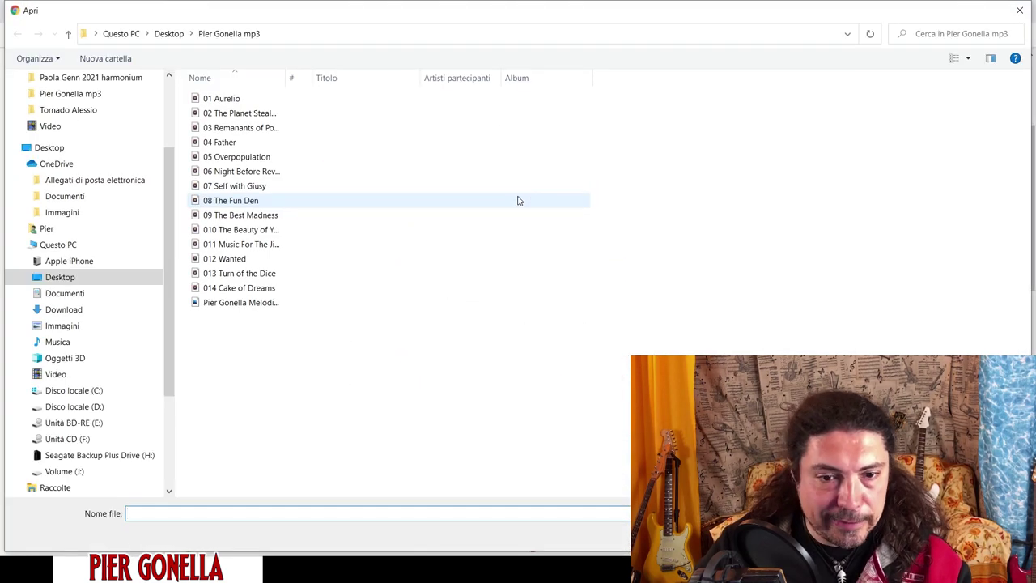
pyautogui.doubleClick(236, 303)
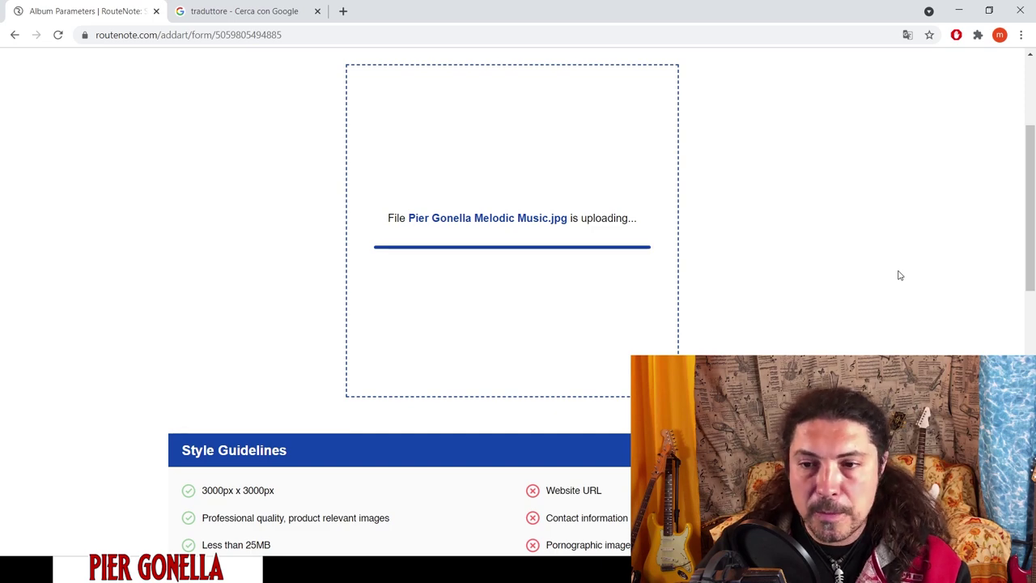
pyautogui.scroll(-6, 899, 275)
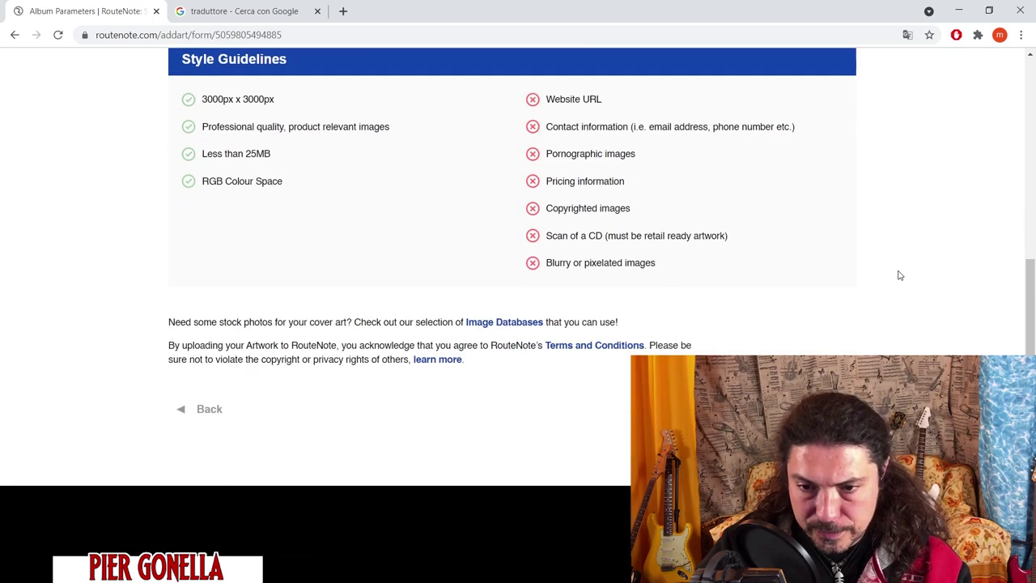
pyautogui.click(800, 354)
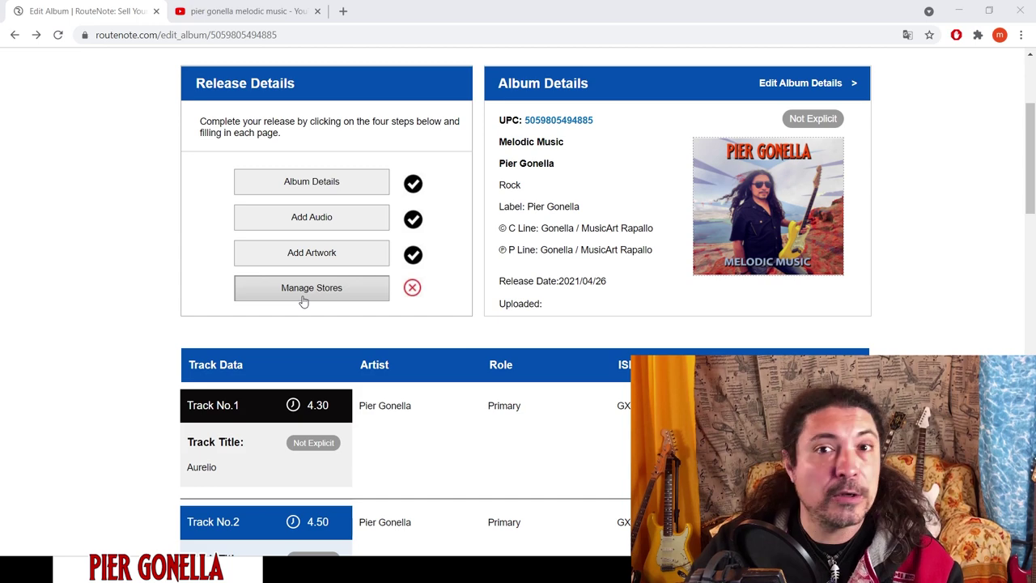
# - Open the store management page of the release and look over the stores offered for distribution
pyautogui.click(351, 295)
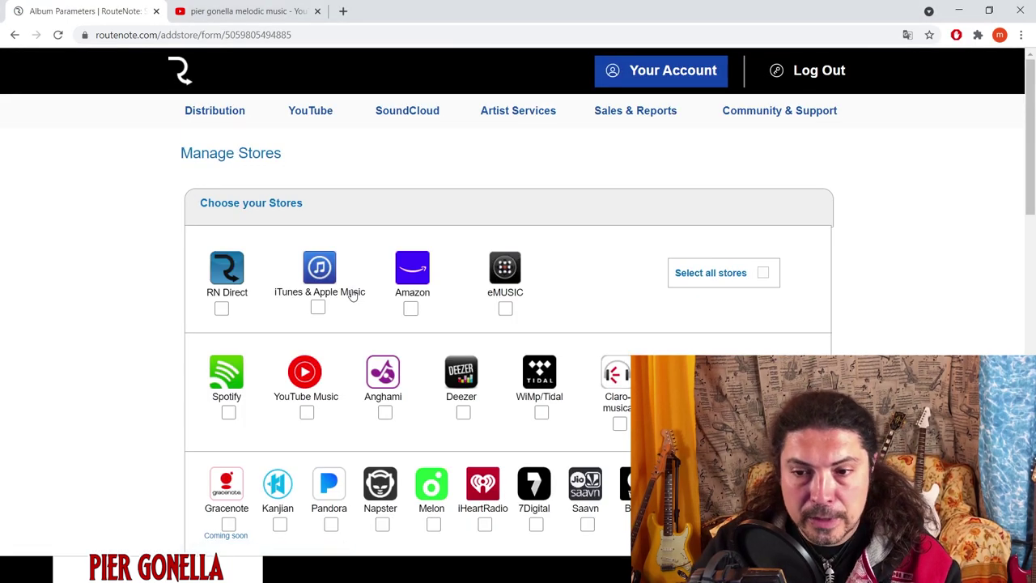
pyautogui.scroll(-1, 929, 233)
pyautogui.scroll(-1, 929, 233)
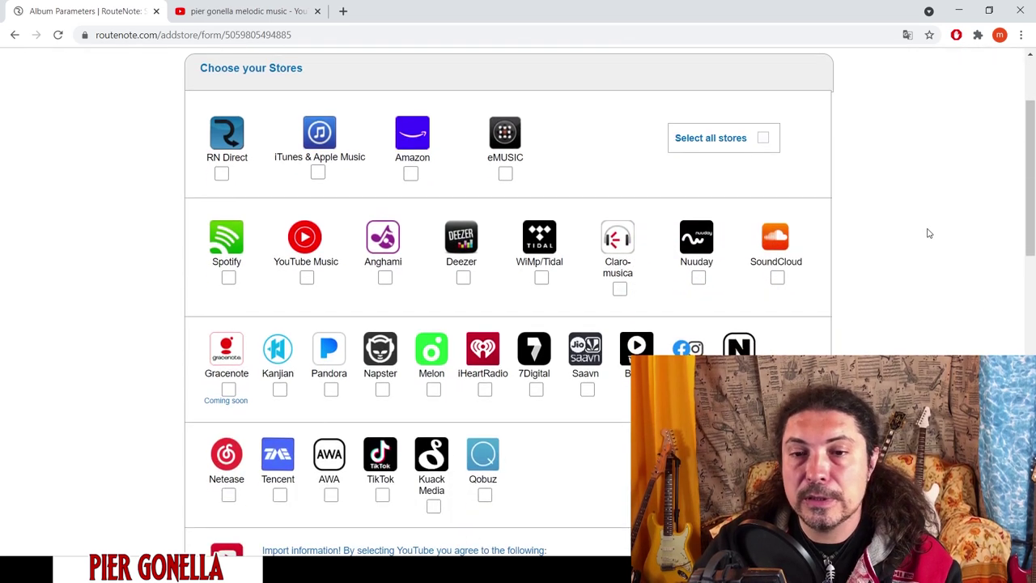
pyautogui.scroll(-2, 929, 233)
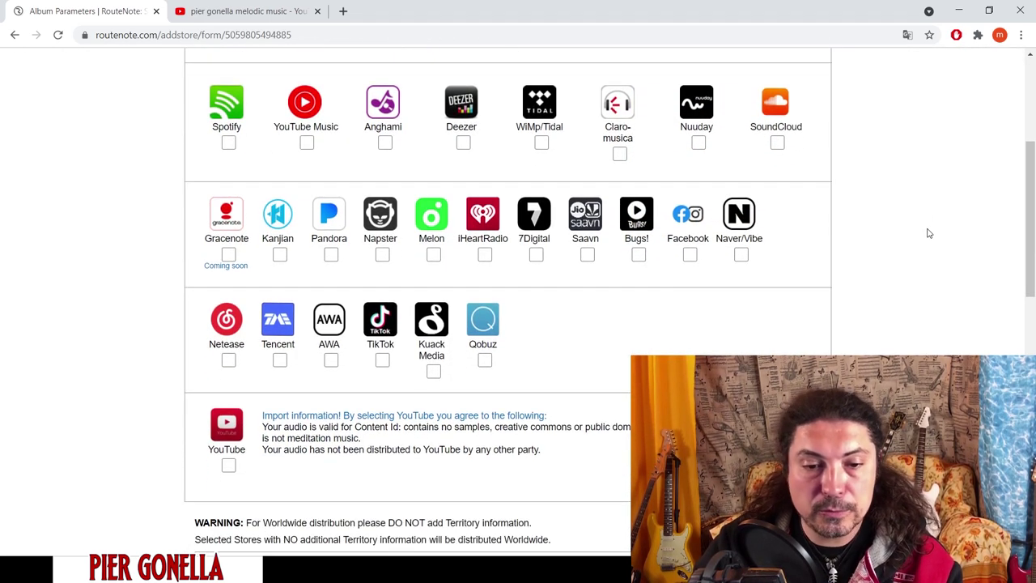
pyautogui.scroll(2, 928, 233)
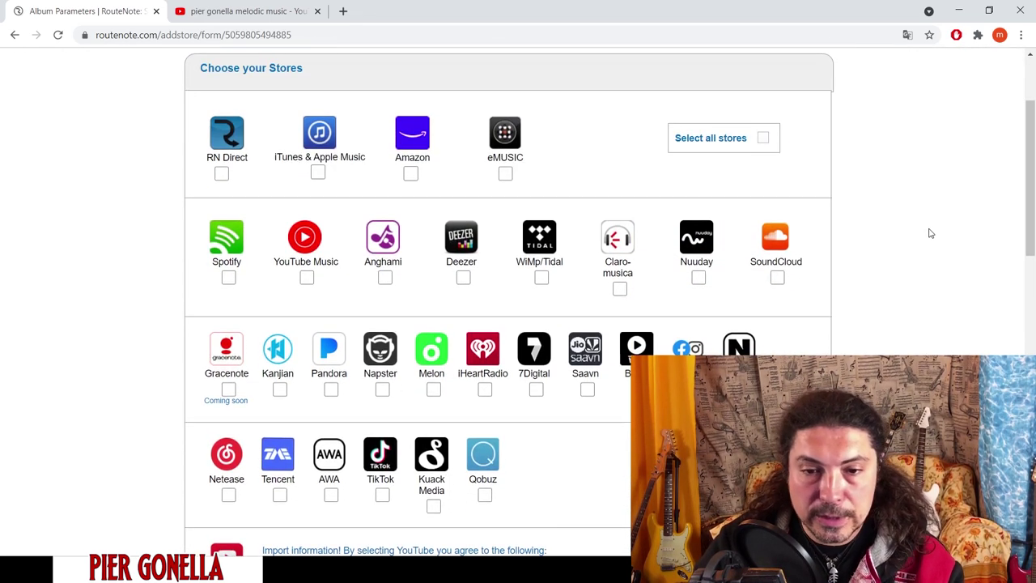
pyautogui.scroll(-1, 930, 233)
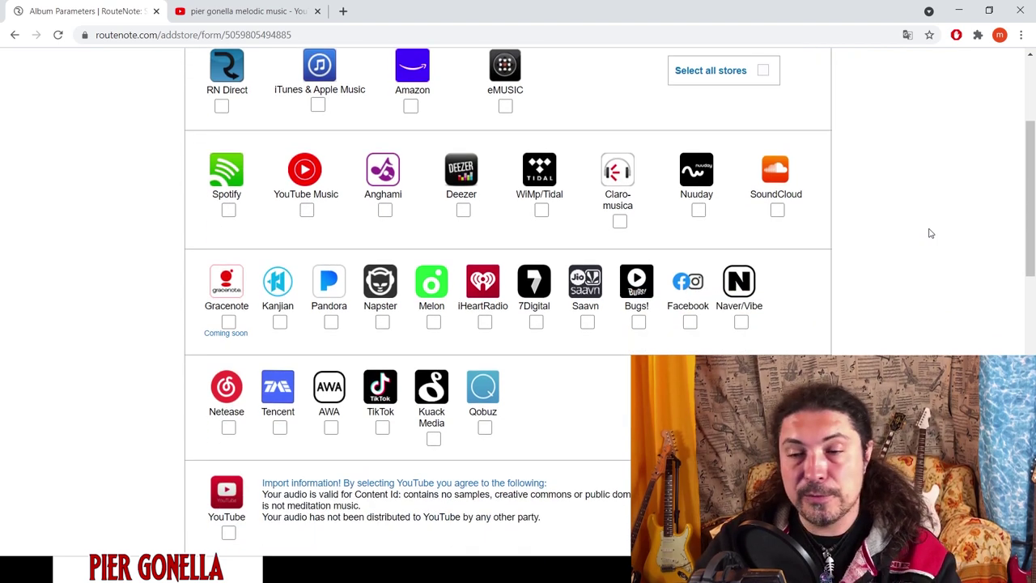
pyautogui.scroll(1, 930, 233)
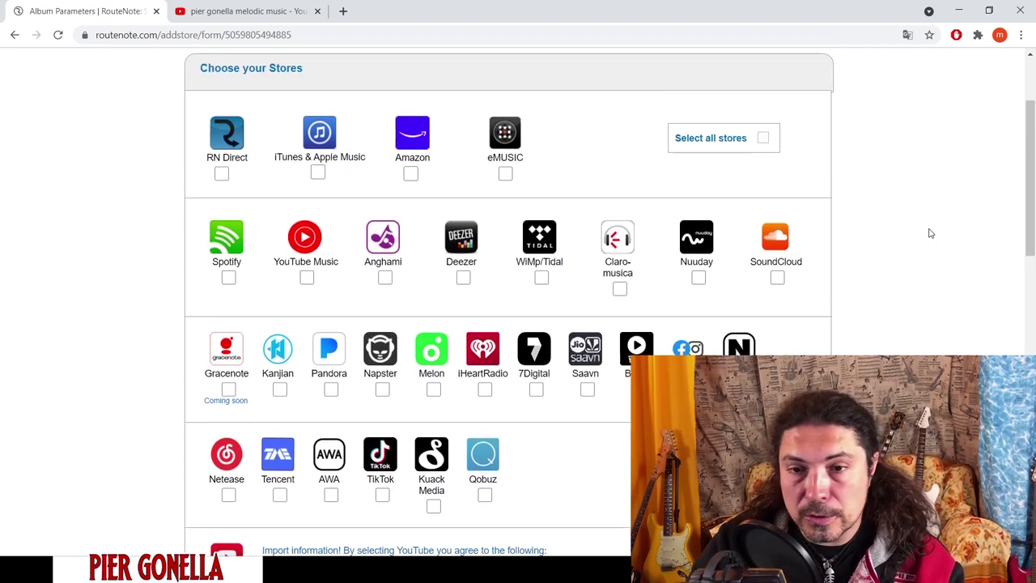
# - Try selecting RN Direct, iTunes & Apple Music, Anghami and Deezer individually, and deselect Deezer, Anghami and iTunes & Apple Music again
pyautogui.click(221, 174)
pyautogui.click(317, 172)
pyautogui.click(386, 277)
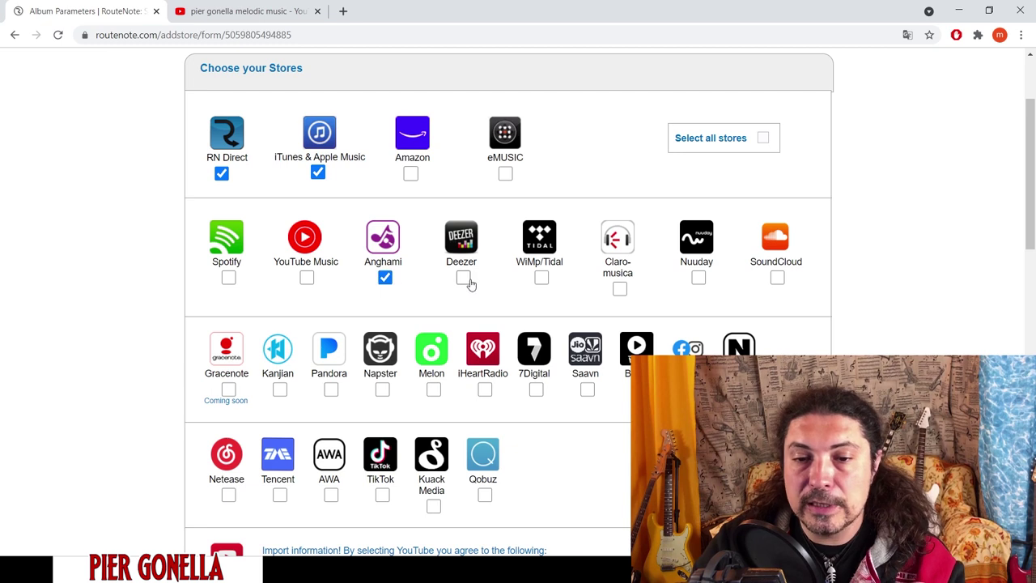
pyautogui.click(463, 278)
pyautogui.click(463, 278)
pyautogui.click(384, 277)
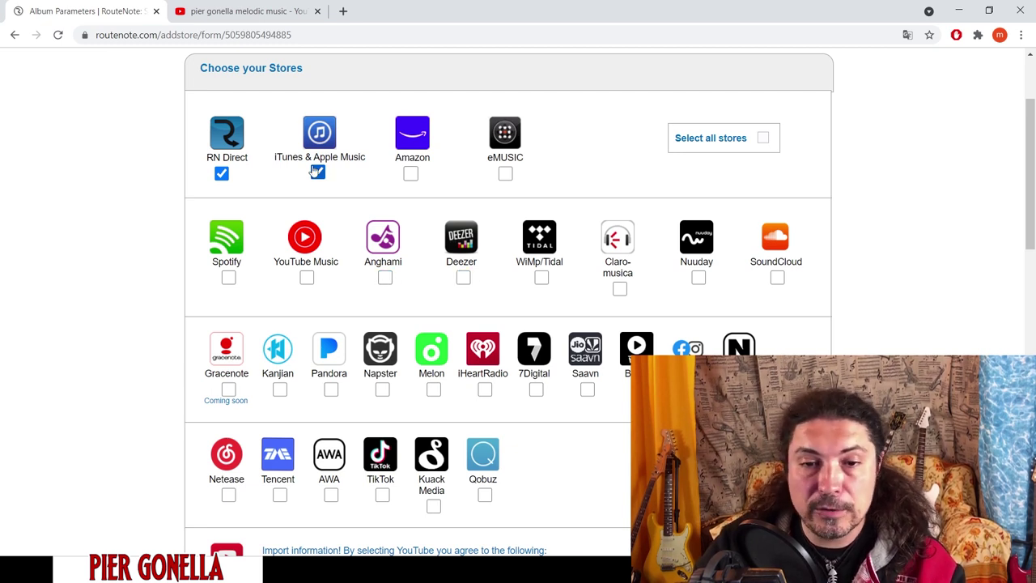
pyautogui.click(318, 172)
# - Select all stores for distribution, and switch the YouTube store off and on again
pyautogui.click(764, 140)
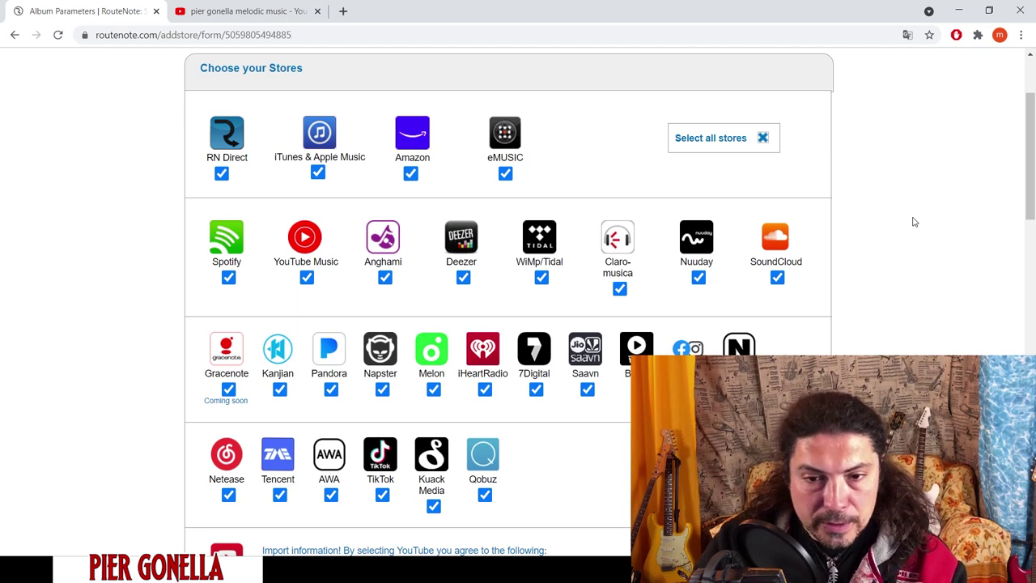
pyautogui.scroll(-5, 914, 222)
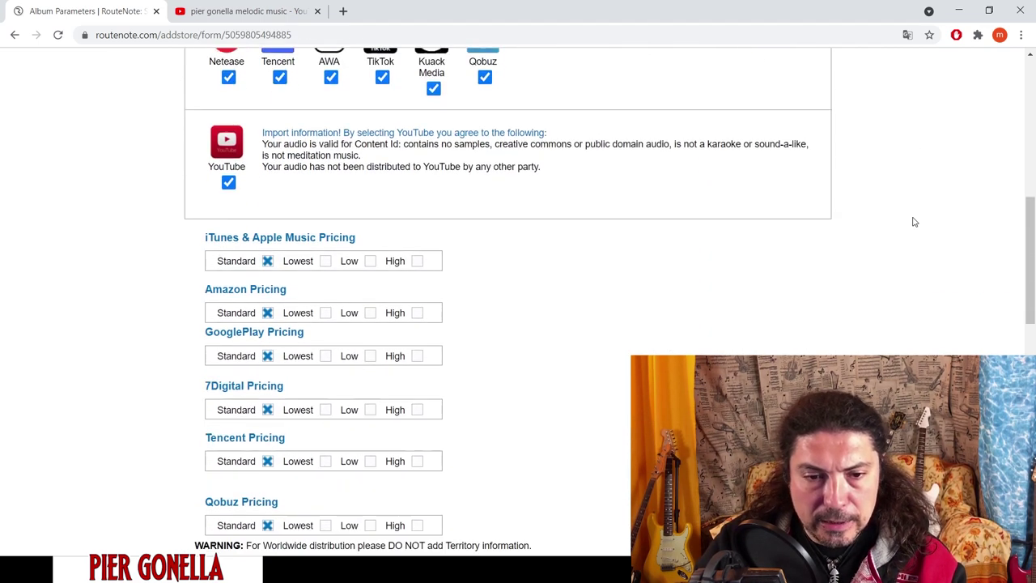
pyautogui.scroll(-1, 914, 222)
pyautogui.scroll(1, 914, 222)
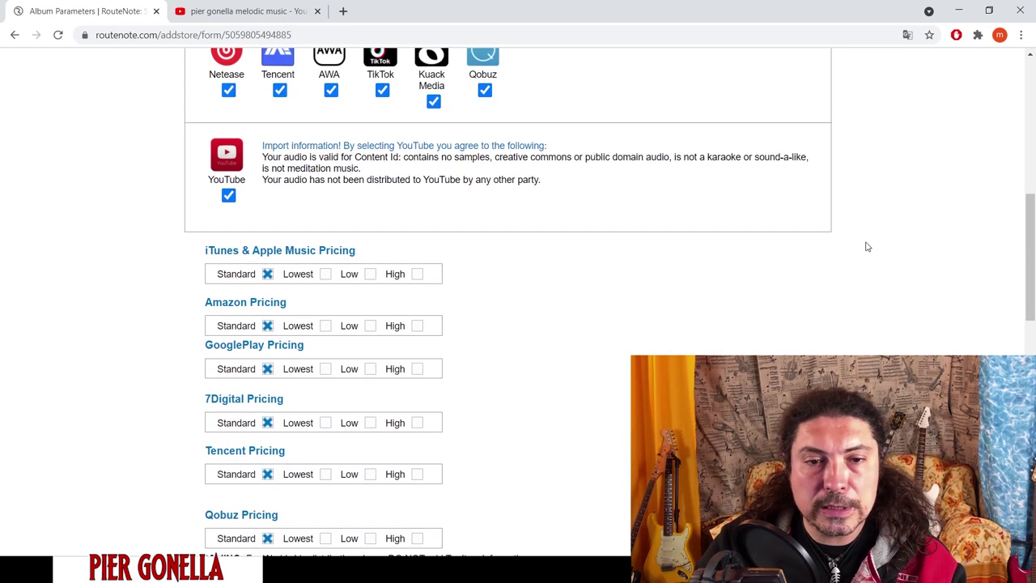
pyautogui.click(230, 197)
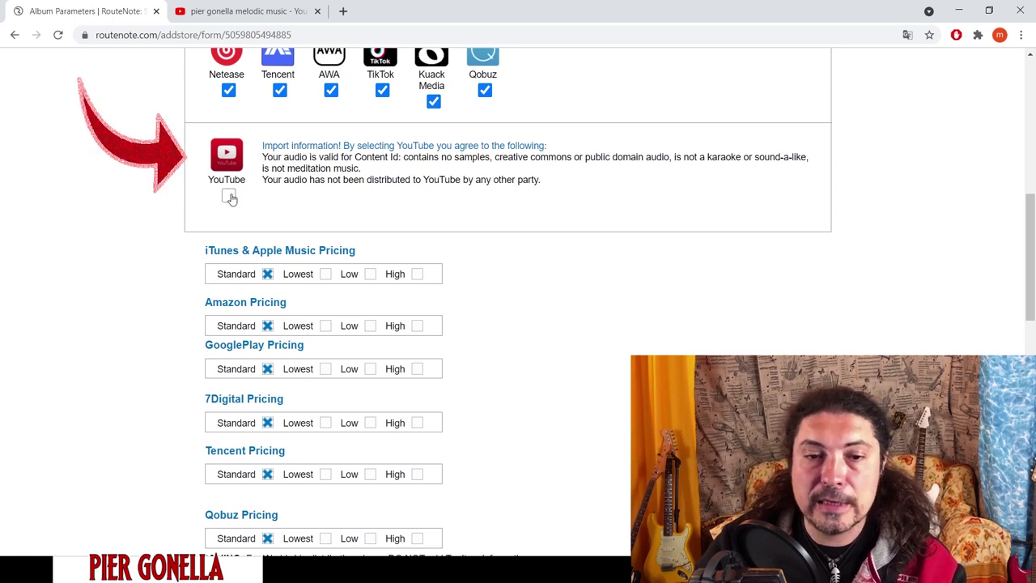
pyautogui.click(230, 197)
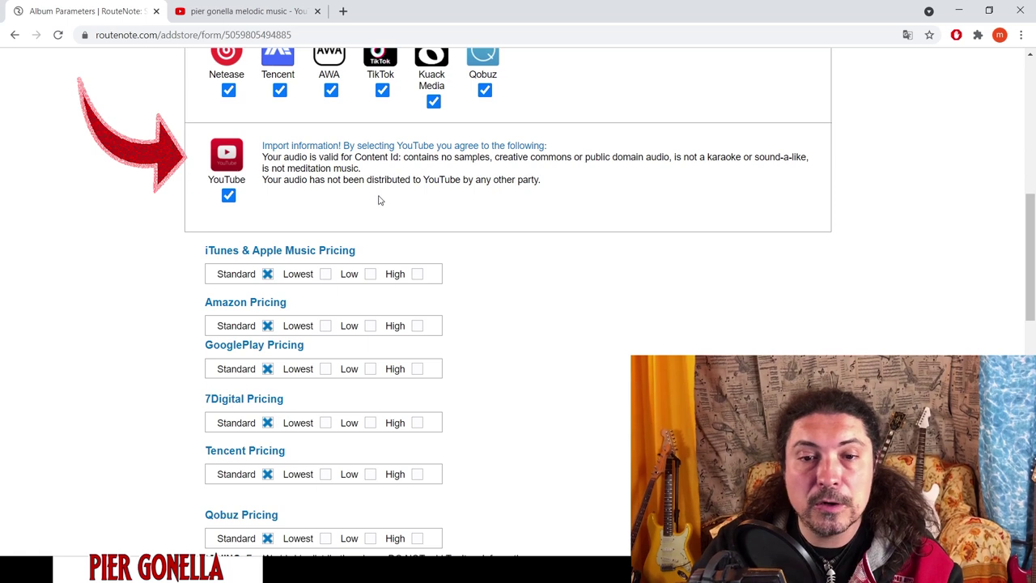
# - Highlight the Content Id condition in the YouTube terms and view the Community & Support options for creating a support ticket
pyautogui.moveTo(354, 157); pyautogui.dragTo(399, 157)
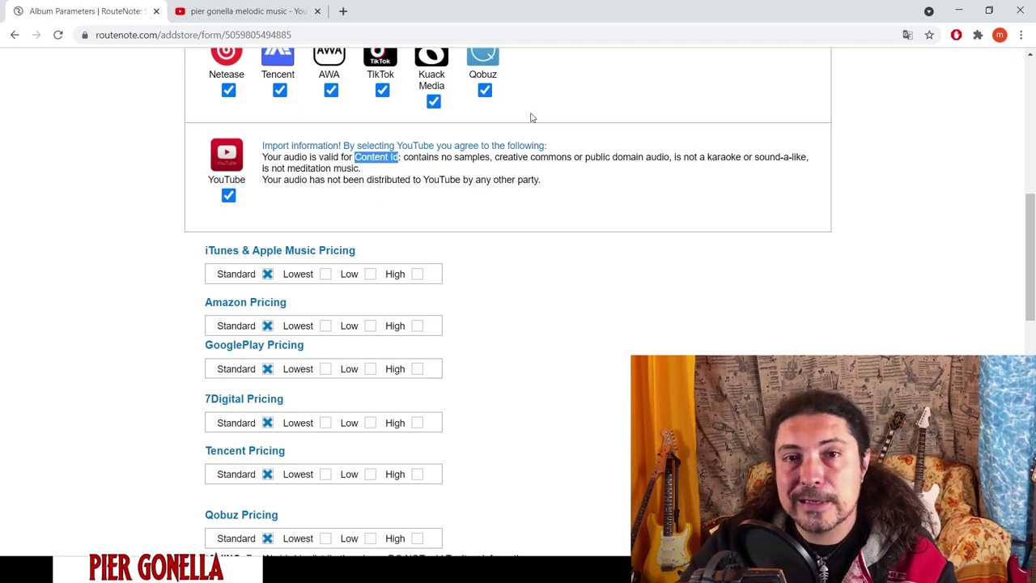
pyautogui.scroll(10, 626, 79)
pyautogui.moveTo(775, 121)
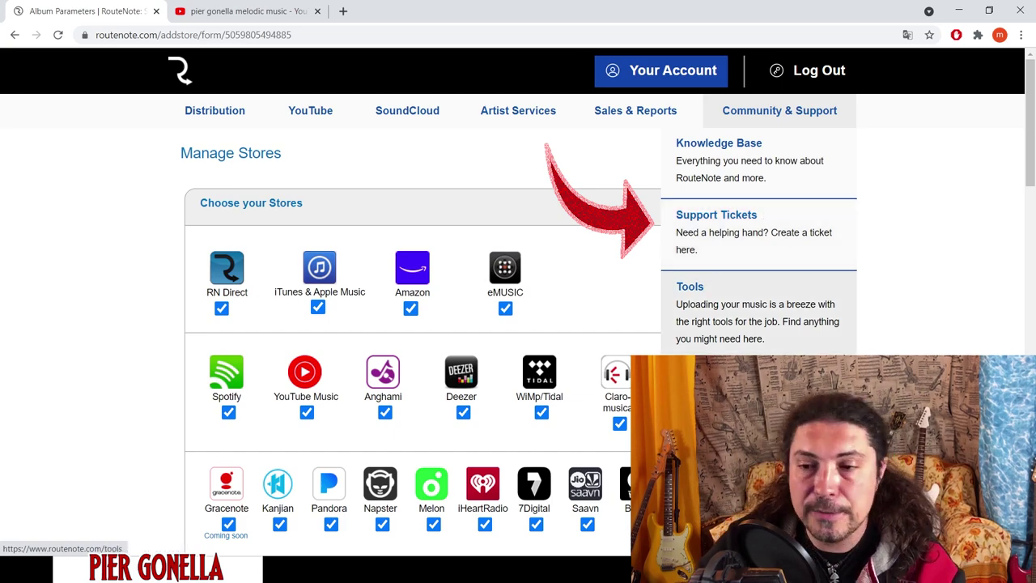
# - Review the store pricing tiers, the worldwide distribution warning and the territory options through to the end of the form
pyautogui.scroll(-10, 932, 313)
pyautogui.scroll(-2, 804, 340)
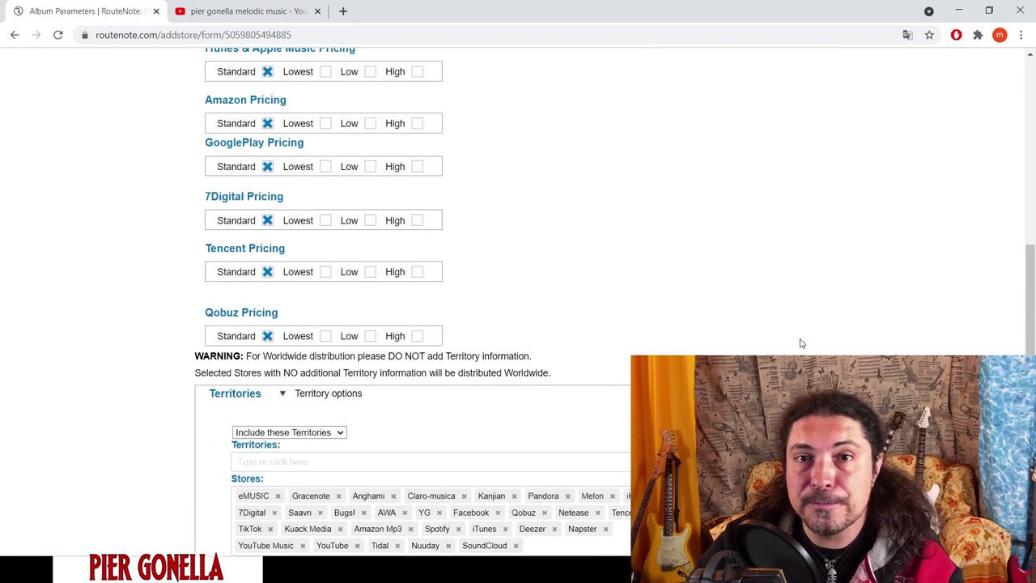
pyautogui.scroll(-3, 797, 327)
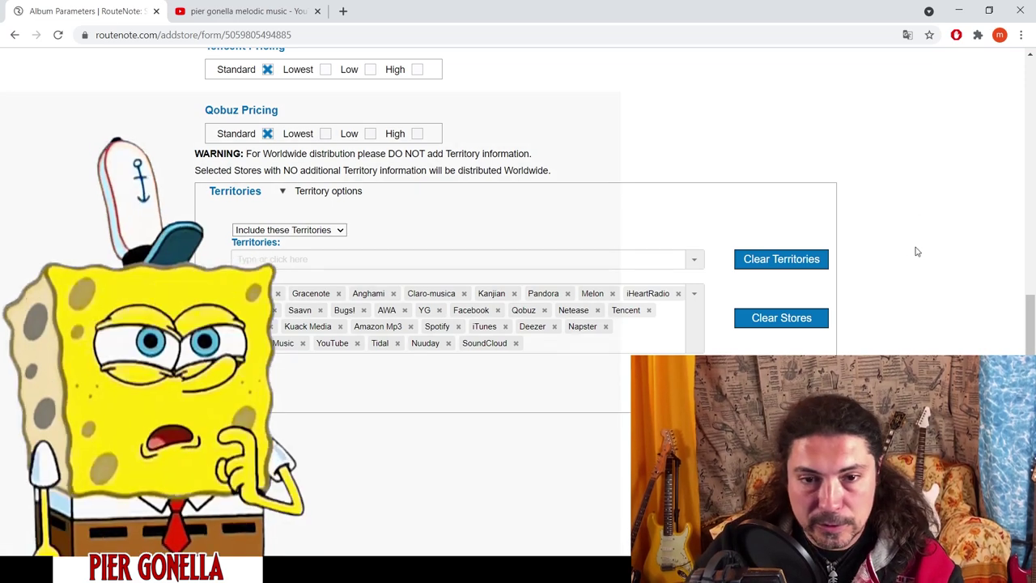
pyautogui.scroll(2, 916, 252)
pyautogui.scroll(2, 917, 252)
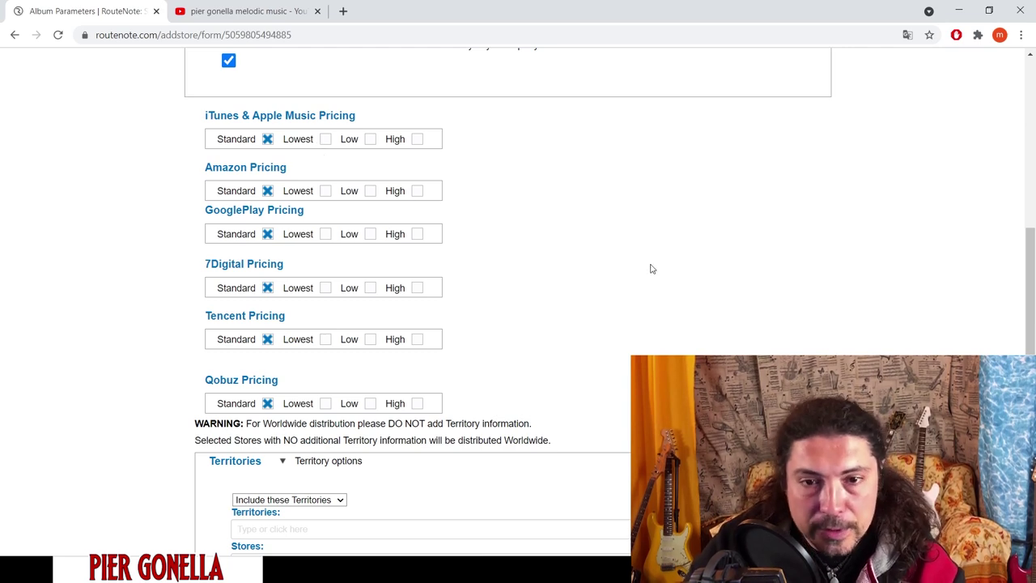
pyautogui.scroll(3, 652, 268)
pyautogui.scroll(-5, 652, 268)
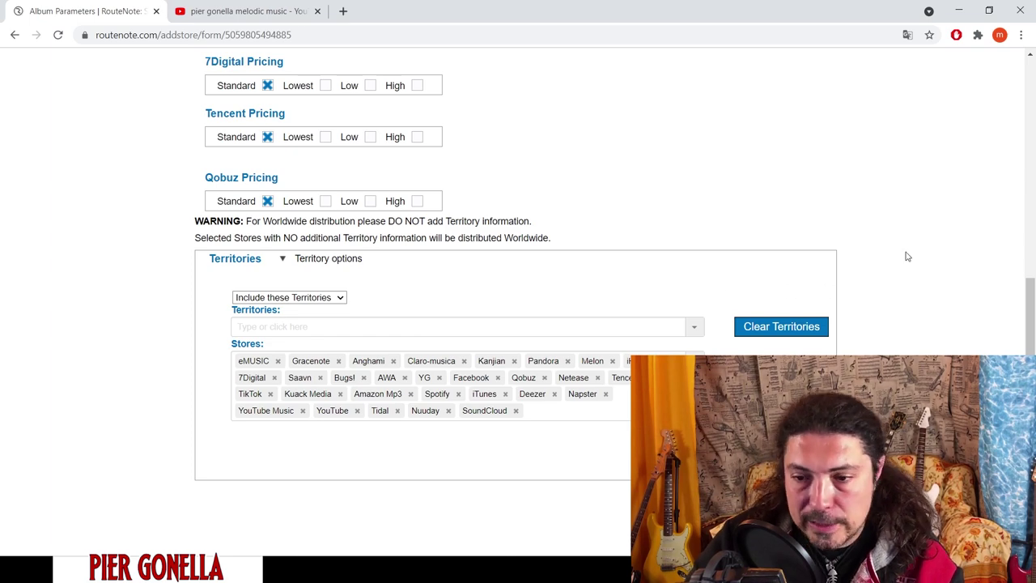
pyautogui.scroll(5, 913, 252)
pyautogui.scroll(-10, 913, 252)
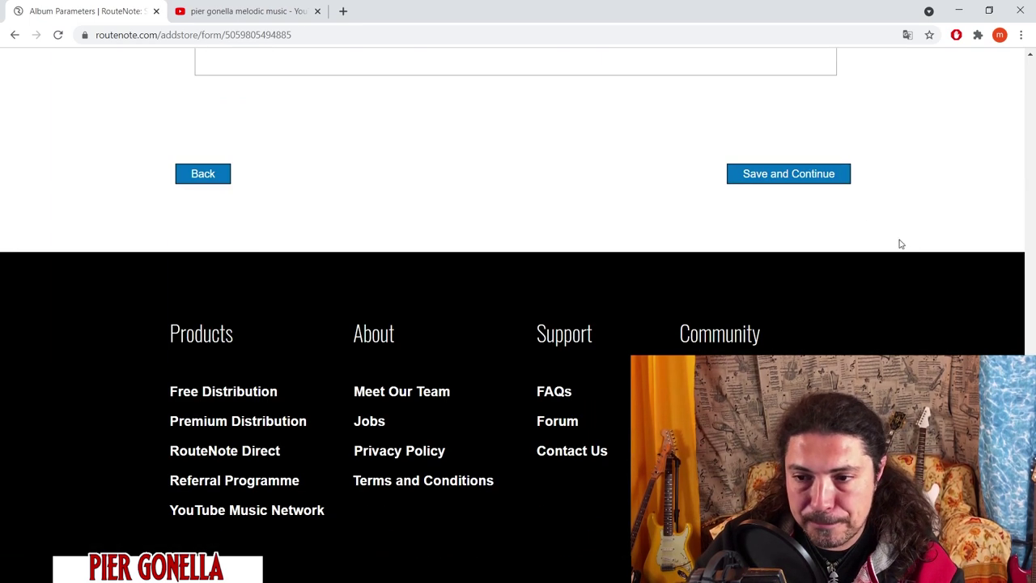
# - Save the store selection and review the release's summary, selected stores and track list before choosing a distribution model
pyautogui.click(798, 182)
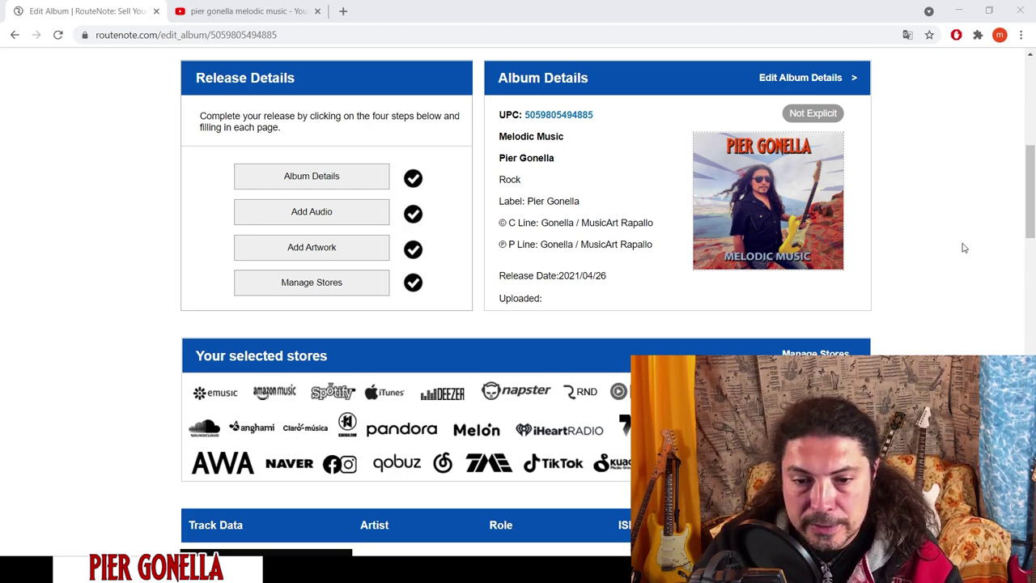
pyautogui.scroll(-4, 963, 248)
pyautogui.scroll(-1, 964, 248)
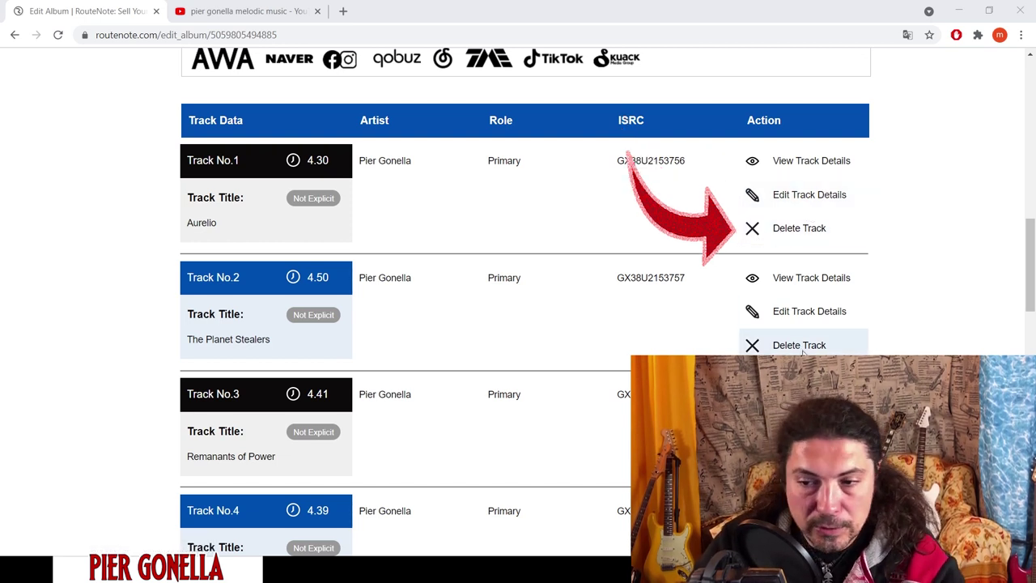
pyautogui.scroll(3, 846, 316)
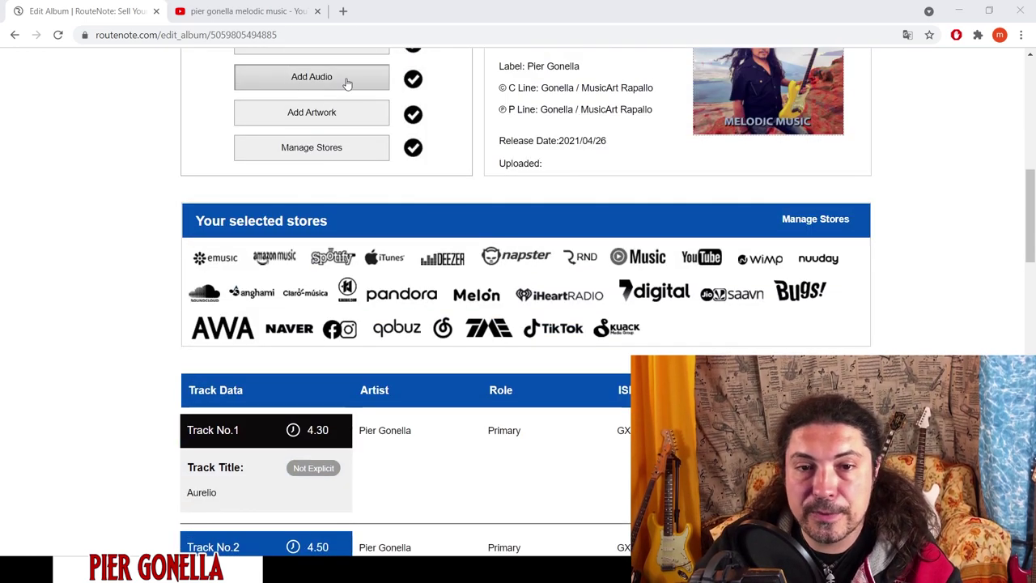
pyautogui.scroll(-3, 968, 286)
pyautogui.scroll(7, 980, 287)
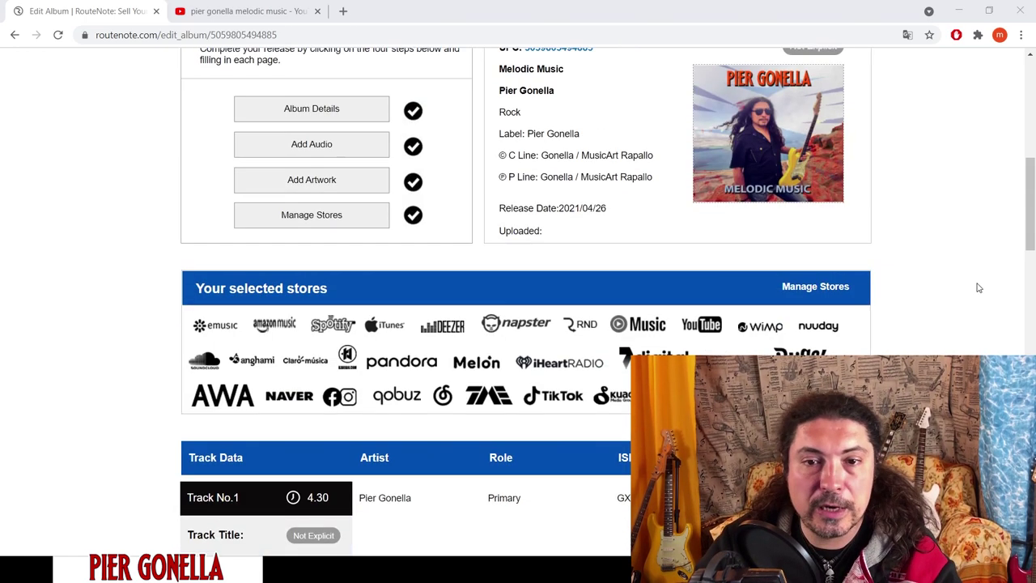
pyautogui.scroll(3, 978, 288)
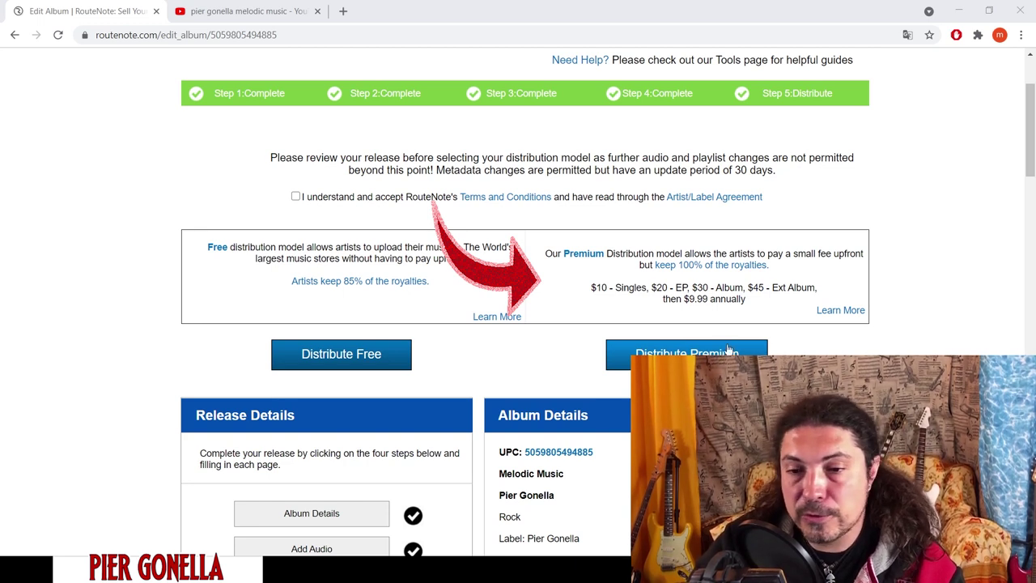
# - Highlight the upfront prices and the annual fee of the Premium distribution model, then clear the highlight
pyautogui.click(595, 287)
pyautogui.moveTo(594, 286); pyautogui.dragTo(818, 287)
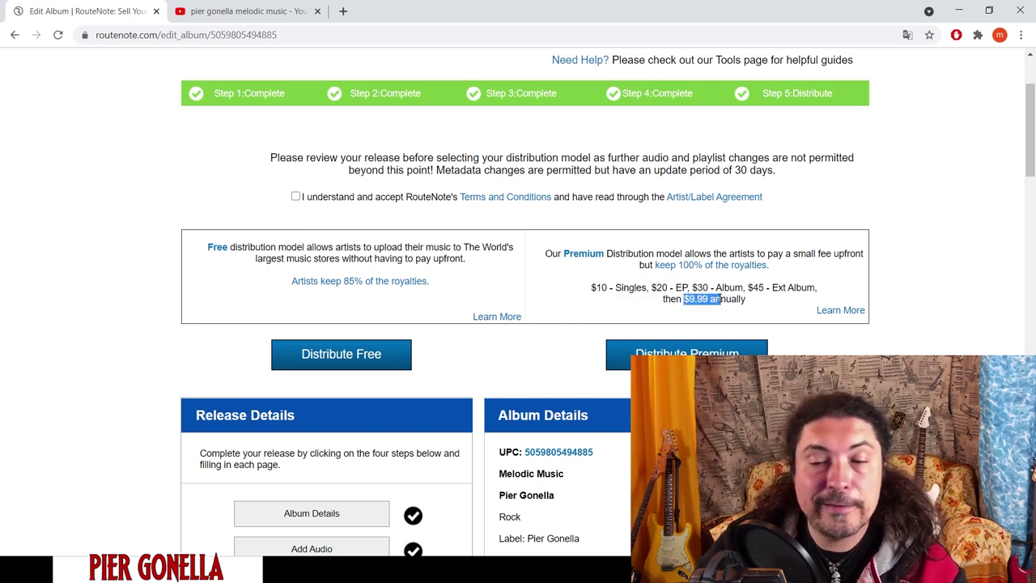
pyautogui.click(974, 334)
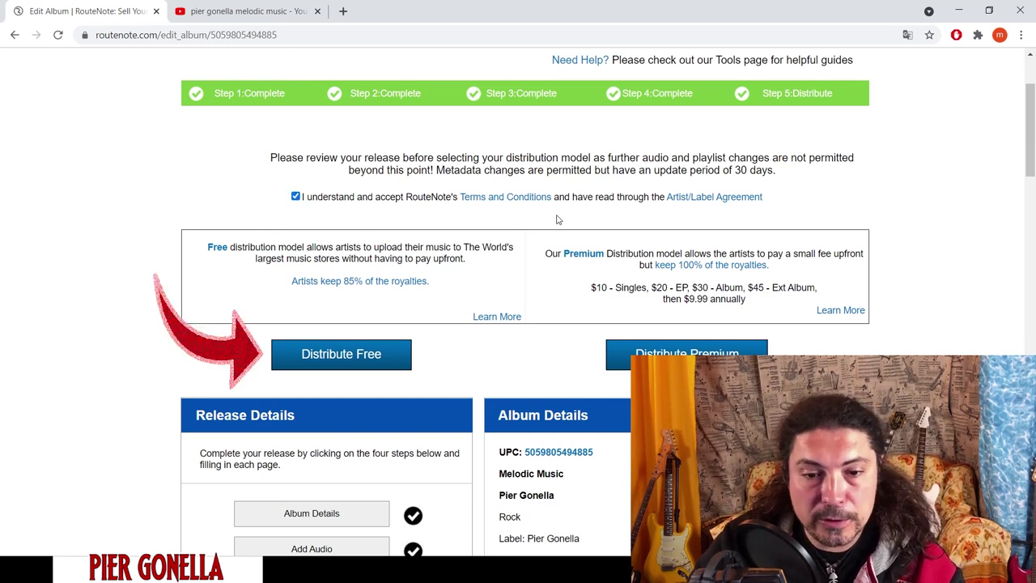
# - Accept the Terms and Conditions and Artist/Label Agreement, and complete the release with the Free distribution plan
pyautogui.click(334, 362)
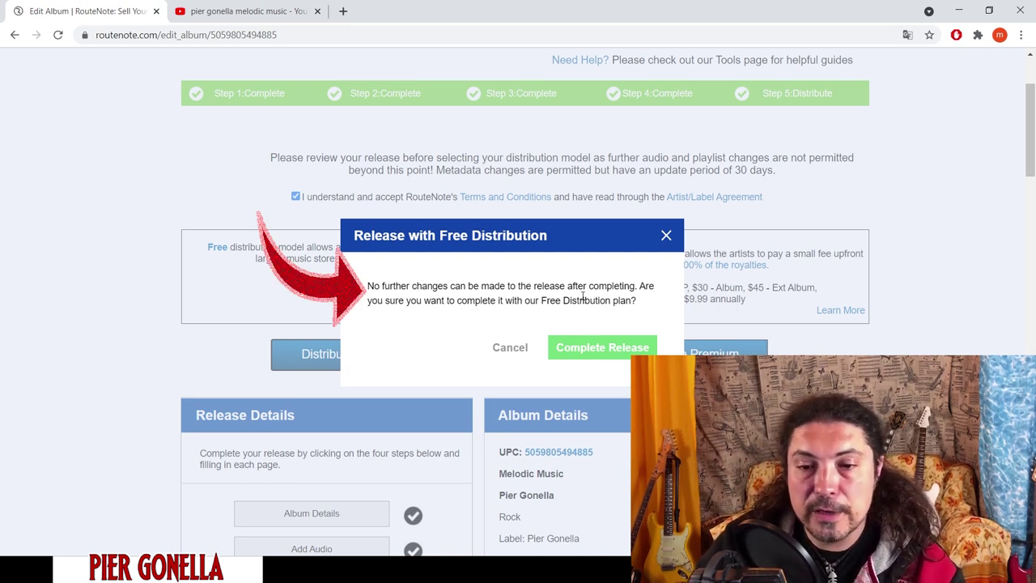
pyautogui.click(600, 349)
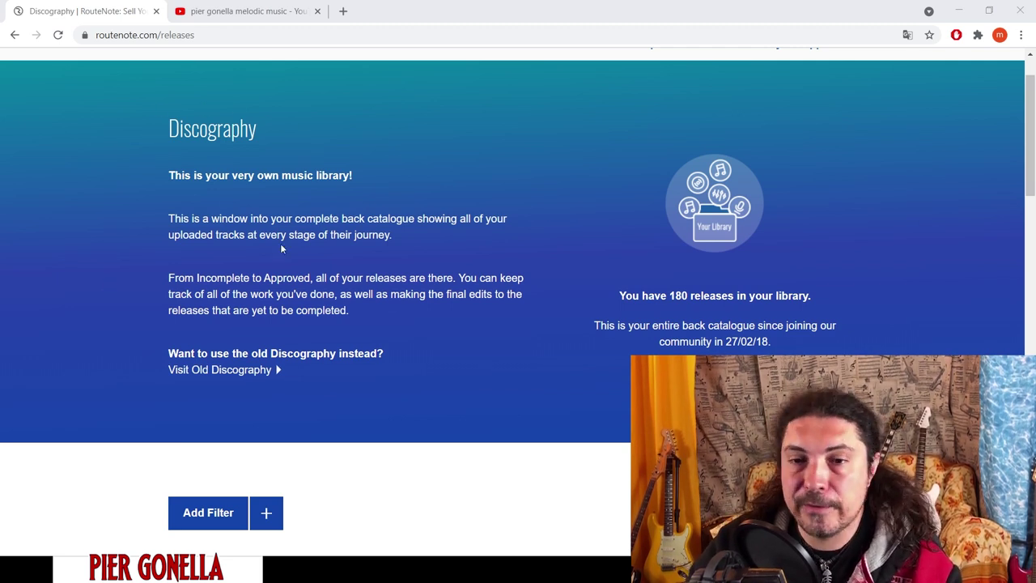
# - View the Discography page and its Action Needed, In Review, Approved and Removed from Sale categories
pyautogui.scroll(1, 284, 250)
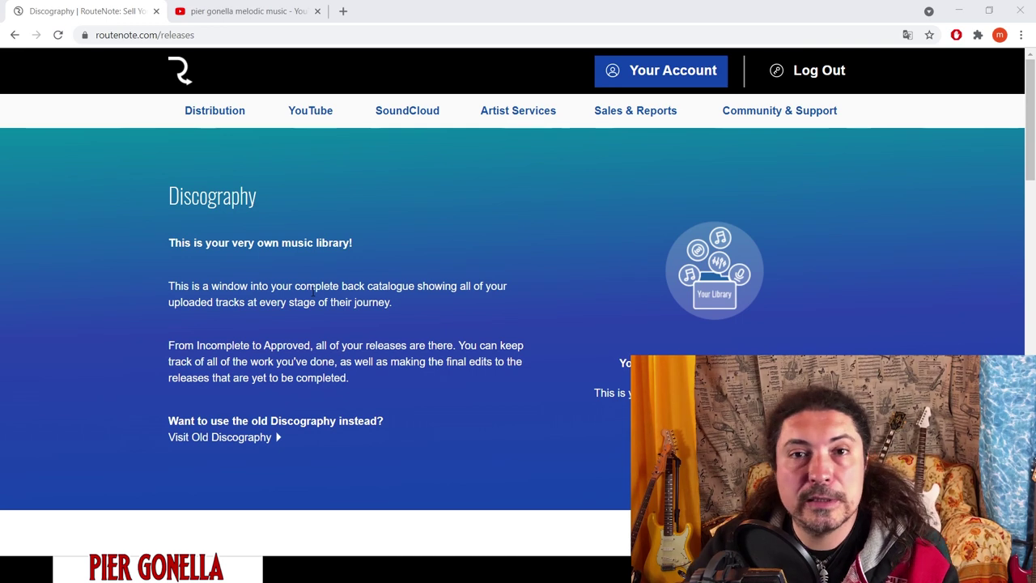
pyautogui.moveTo(229, 123)
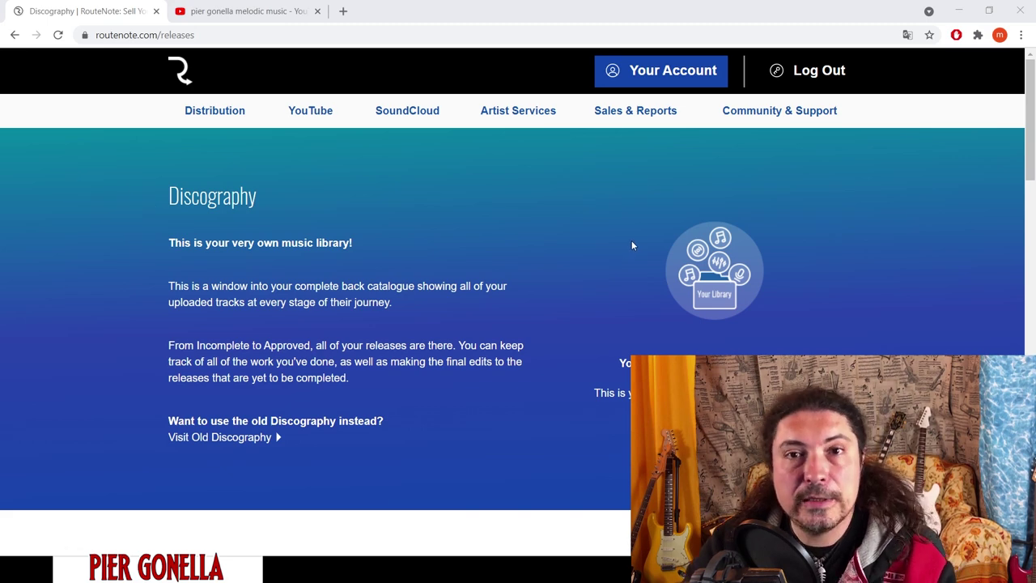
pyautogui.scroll(-4, 633, 245)
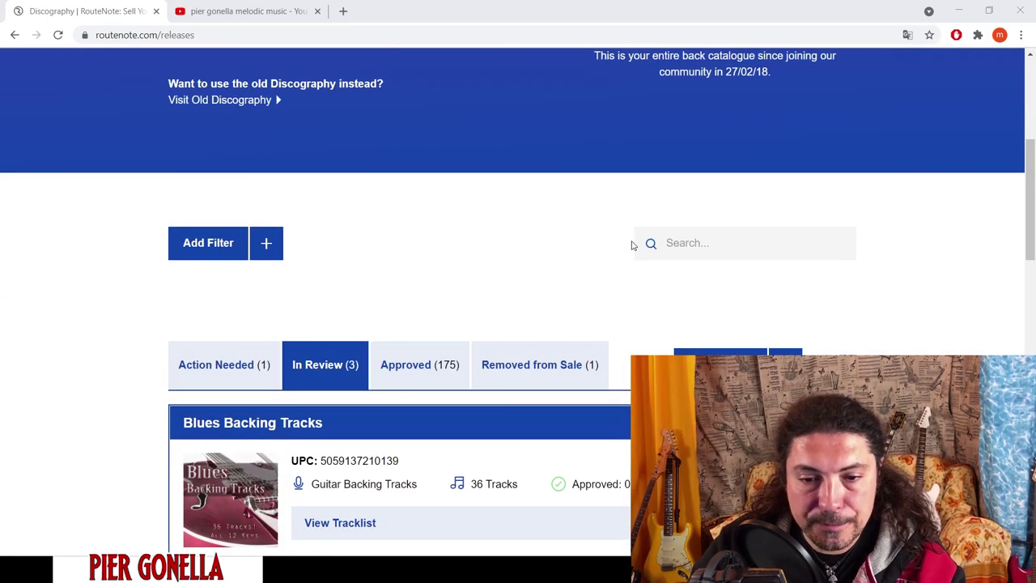
pyautogui.scroll(2, 622, 271)
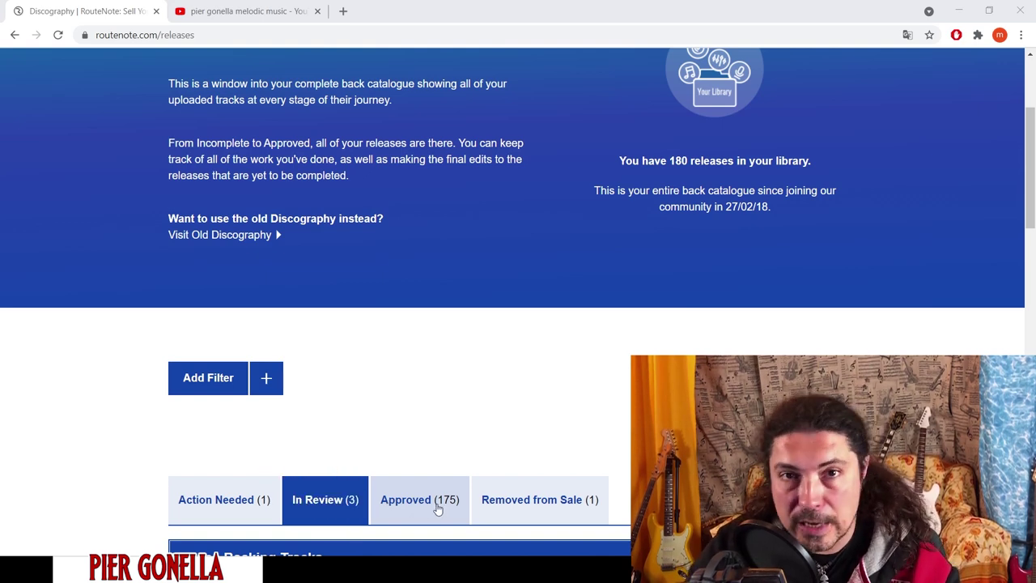
pyautogui.scroll(-1, 440, 445)
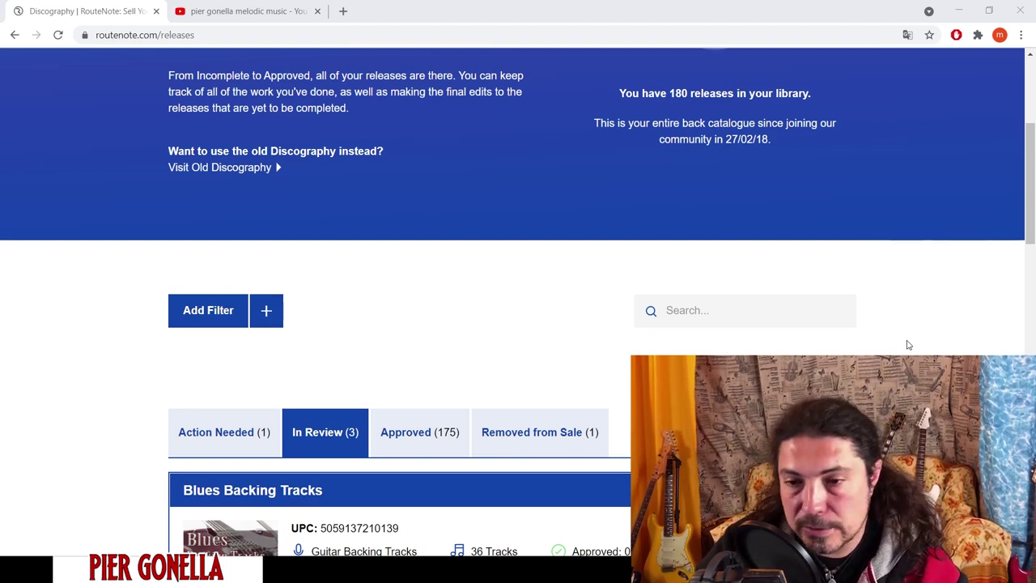
pyautogui.scroll(3, 904, 333)
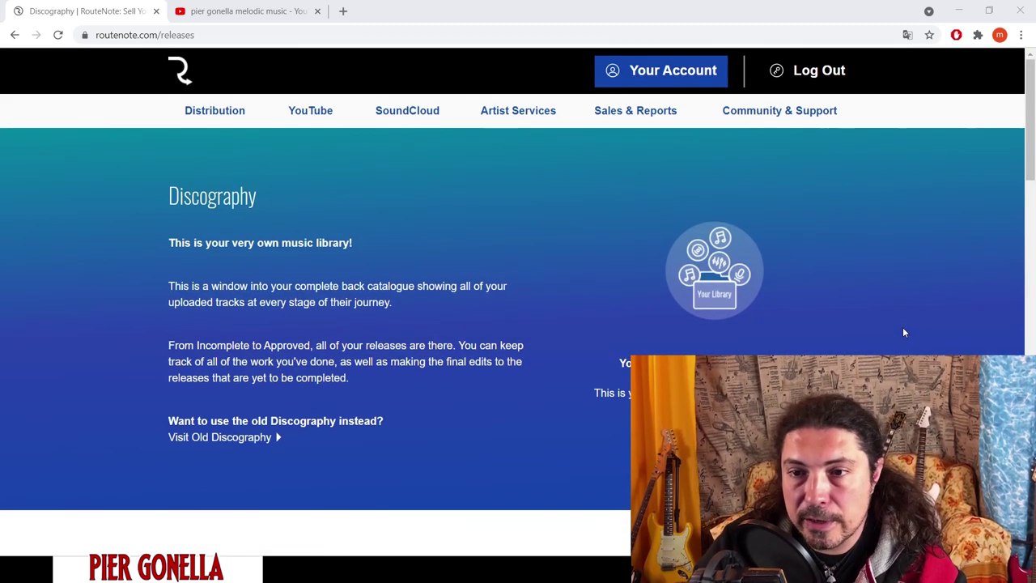
# - Open the support tickets page and start a new support ticket
pyautogui.moveTo(826, 118)
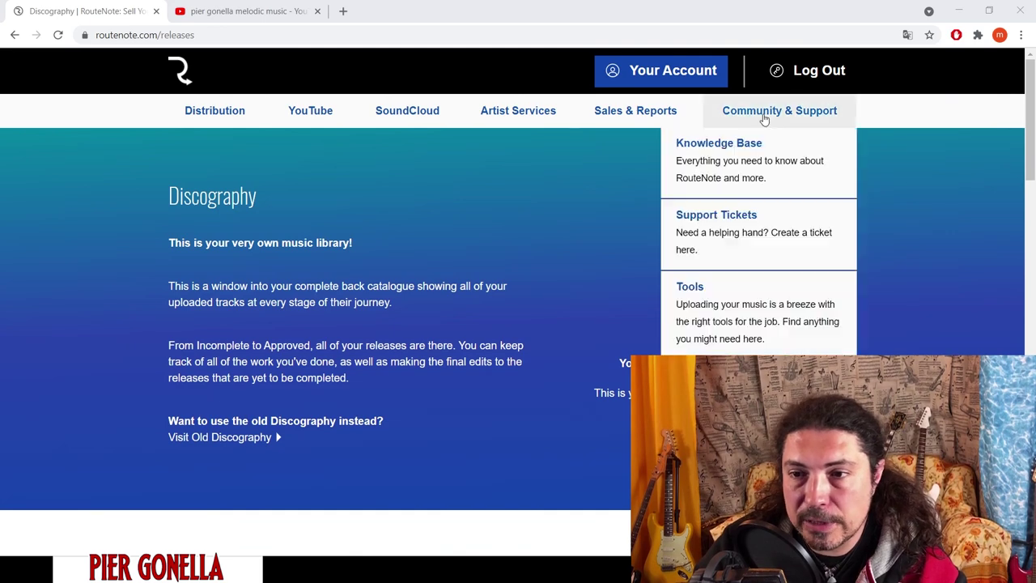
pyautogui.click(735, 220)
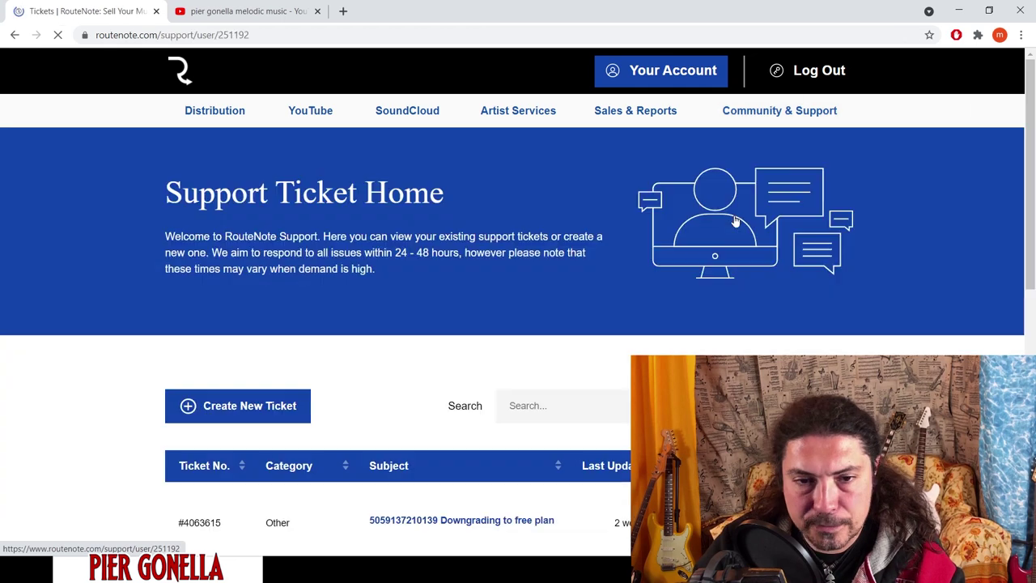
pyautogui.scroll(-3, 740, 218)
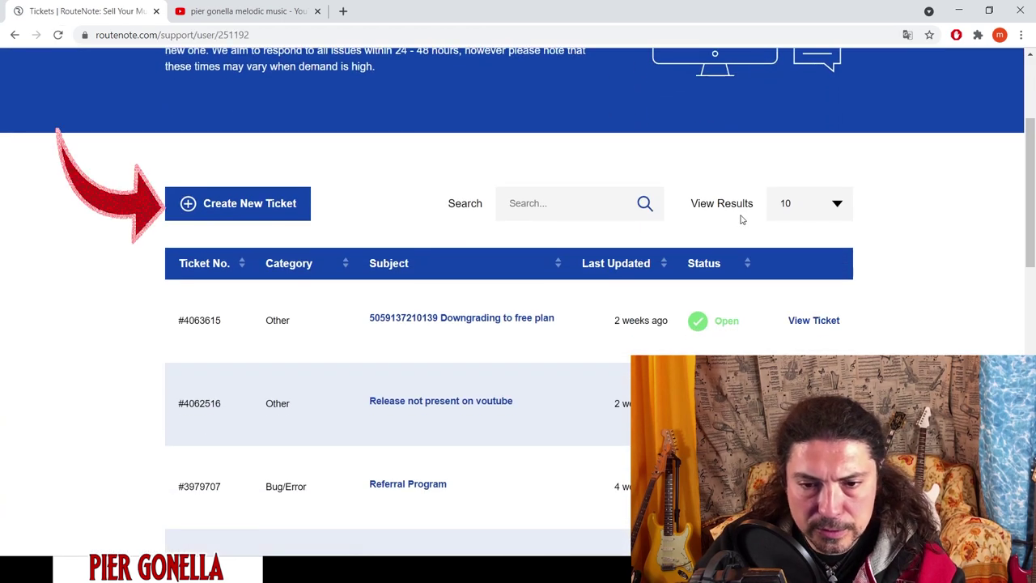
pyautogui.click(278, 206)
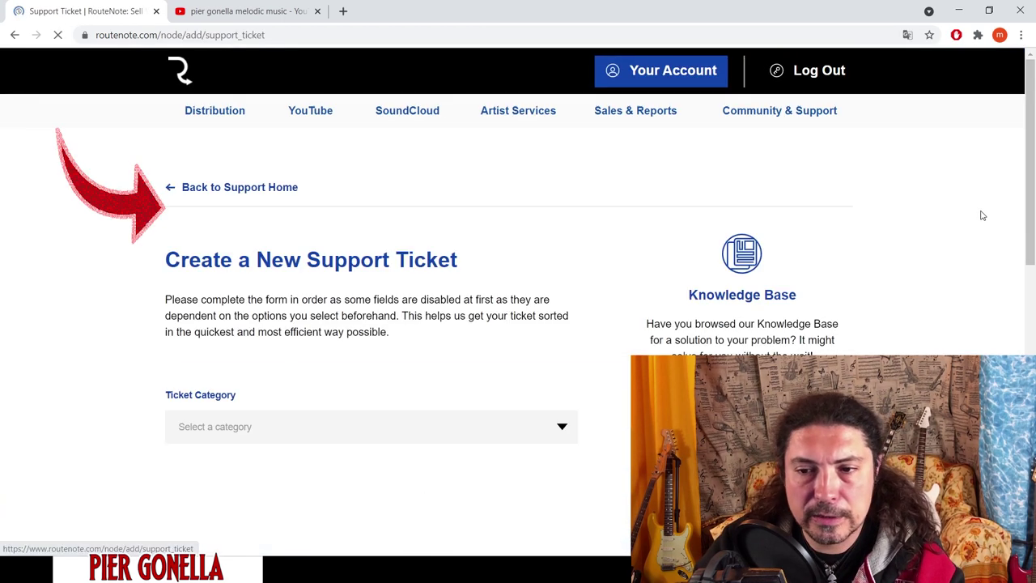
pyautogui.scroll(-3, 983, 213)
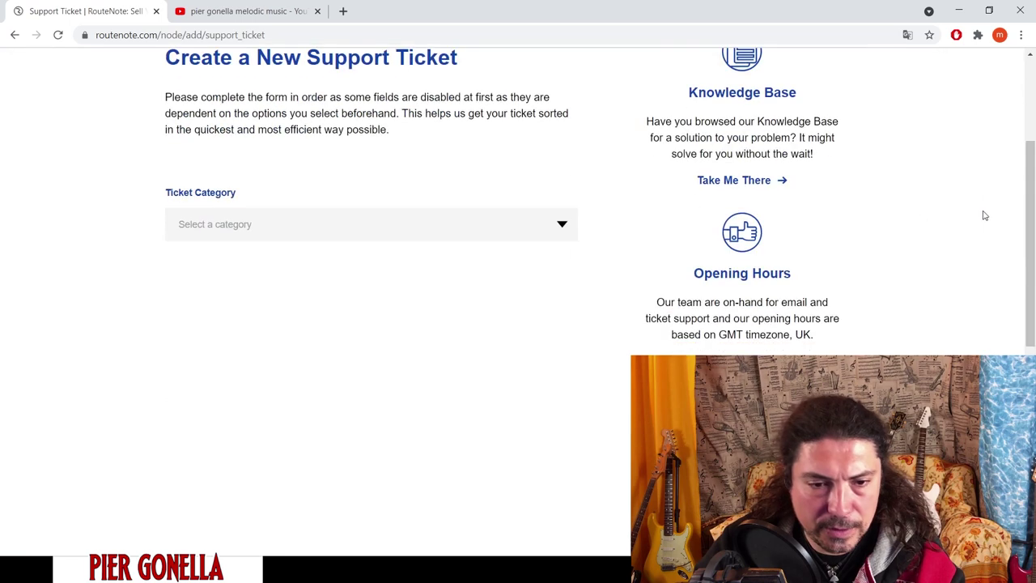
# - Set the ticket category to Manage Music and the sub-category to Remove My Release, and view the UPC field
pyautogui.click(558, 226)
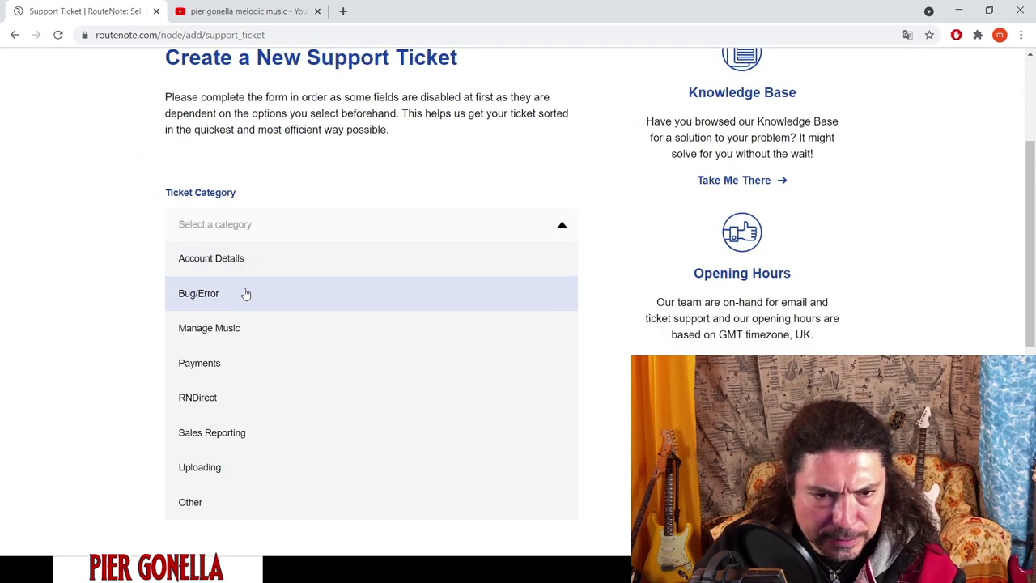
pyautogui.scroll(-2, 241, 411)
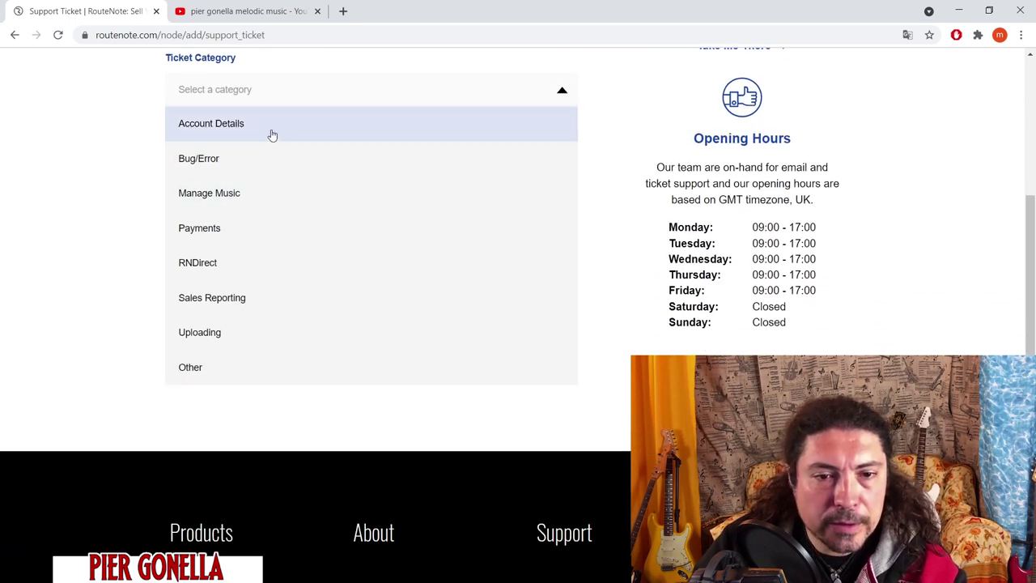
pyautogui.click(243, 201)
pyautogui.click(548, 188)
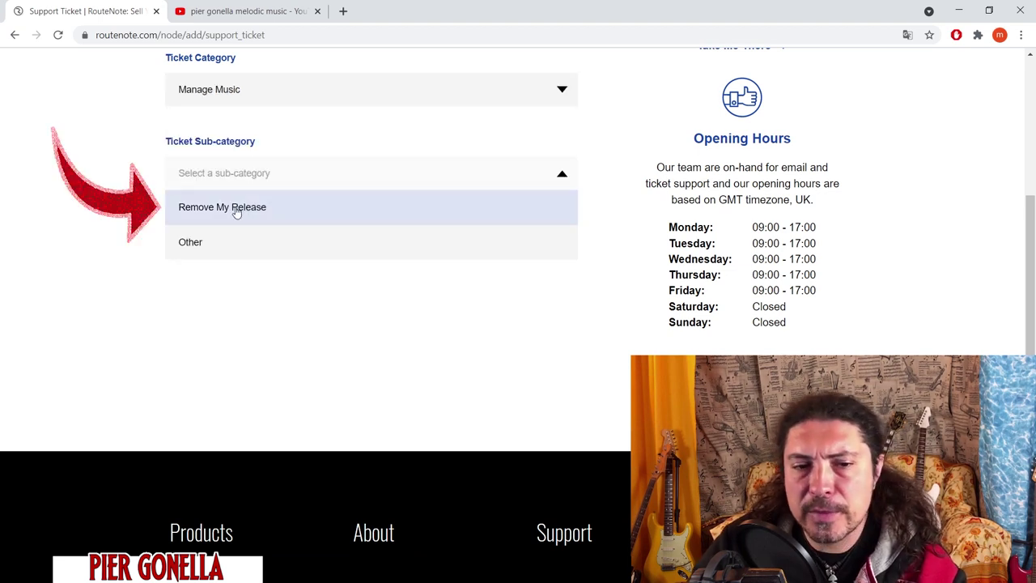
pyautogui.click(283, 212)
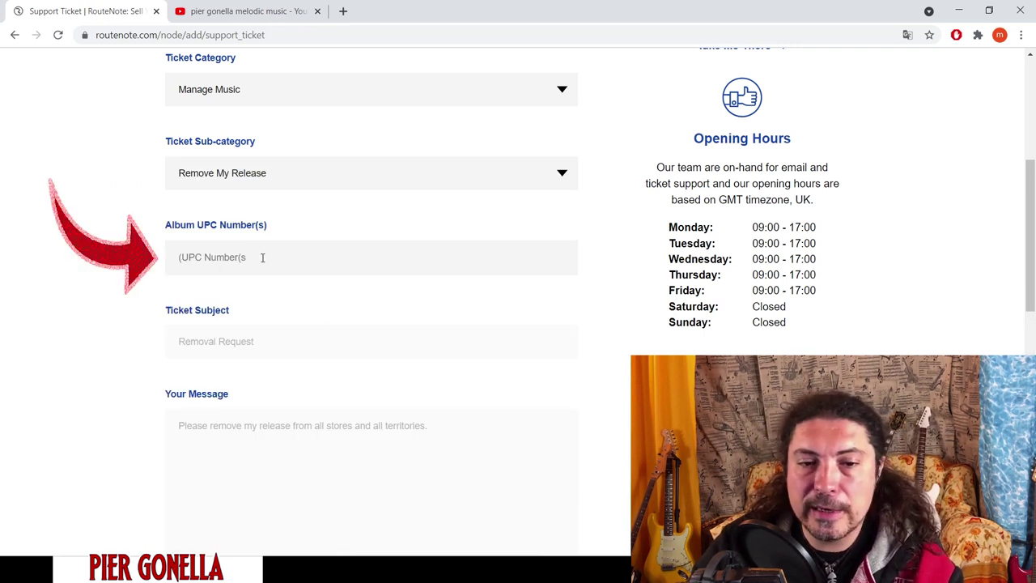
pyautogui.scroll(1, 422, 287)
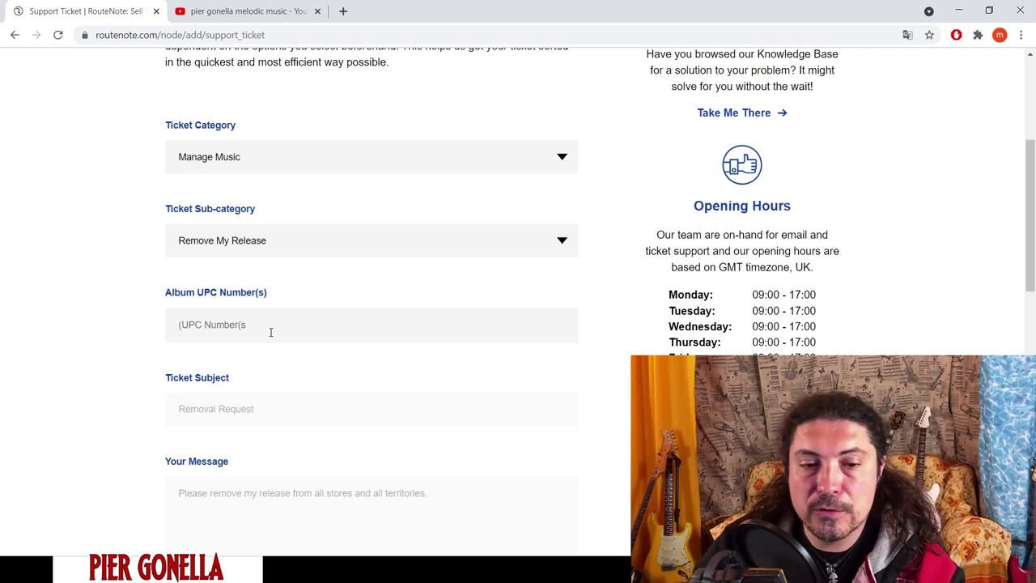
# - Return to the Discography and highlight the UPC of the Reggaeton Backing Tracks release under Action Needed
pyautogui.scroll(4, 530, 247)
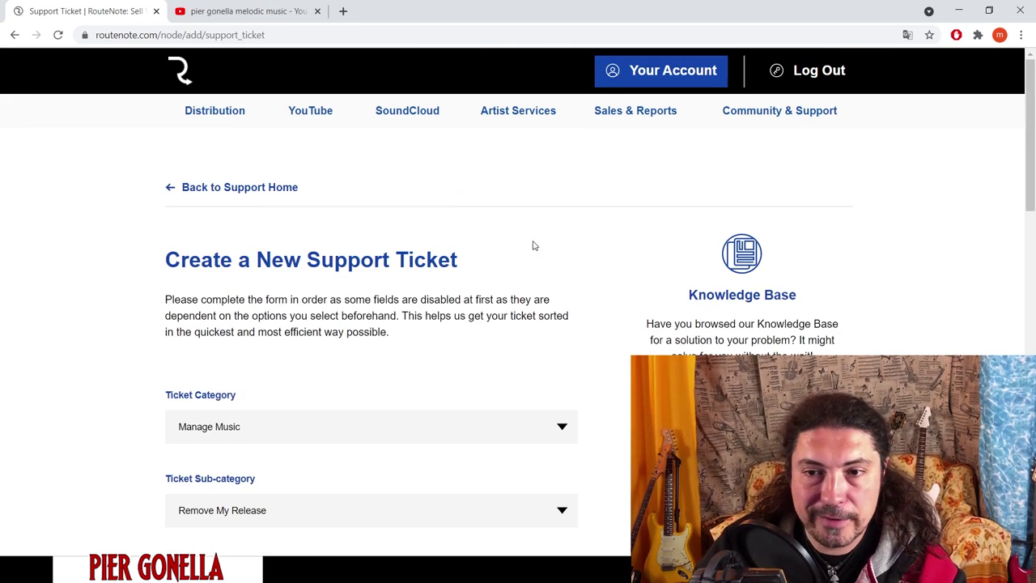
pyautogui.moveTo(226, 115)
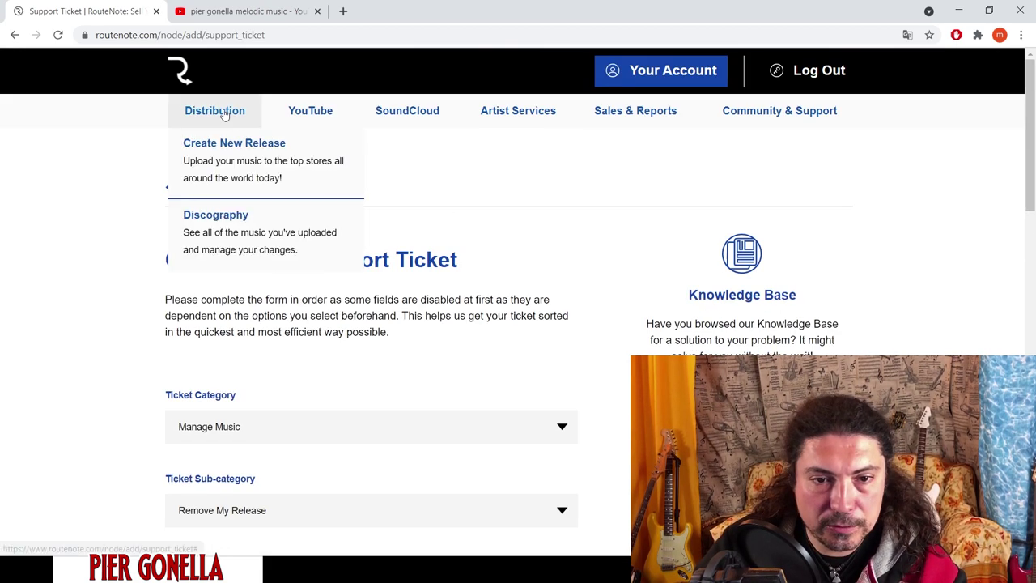
pyautogui.click(233, 221)
pyautogui.scroll(-5, 446, 243)
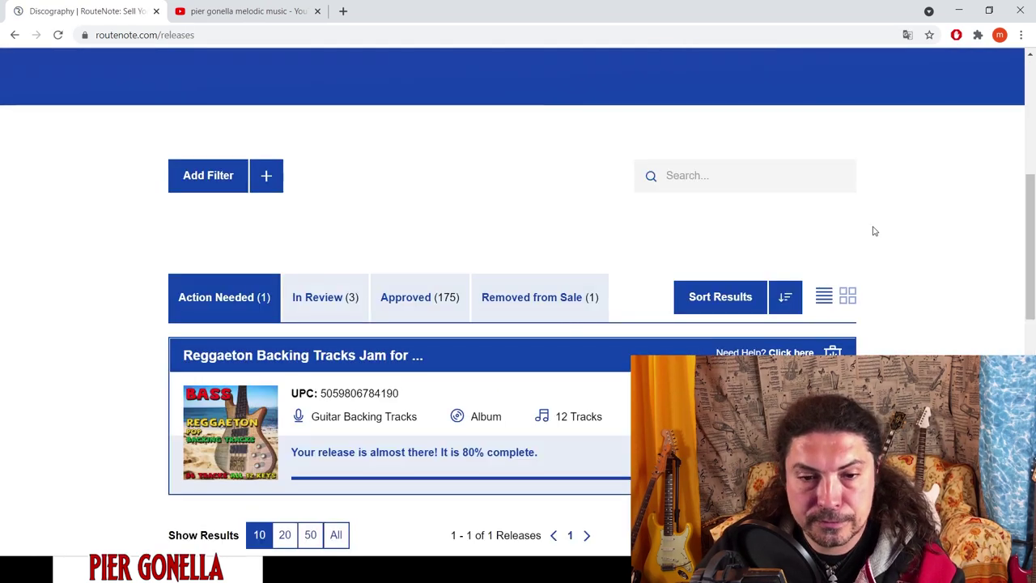
pyautogui.scroll(-1, 911, 160)
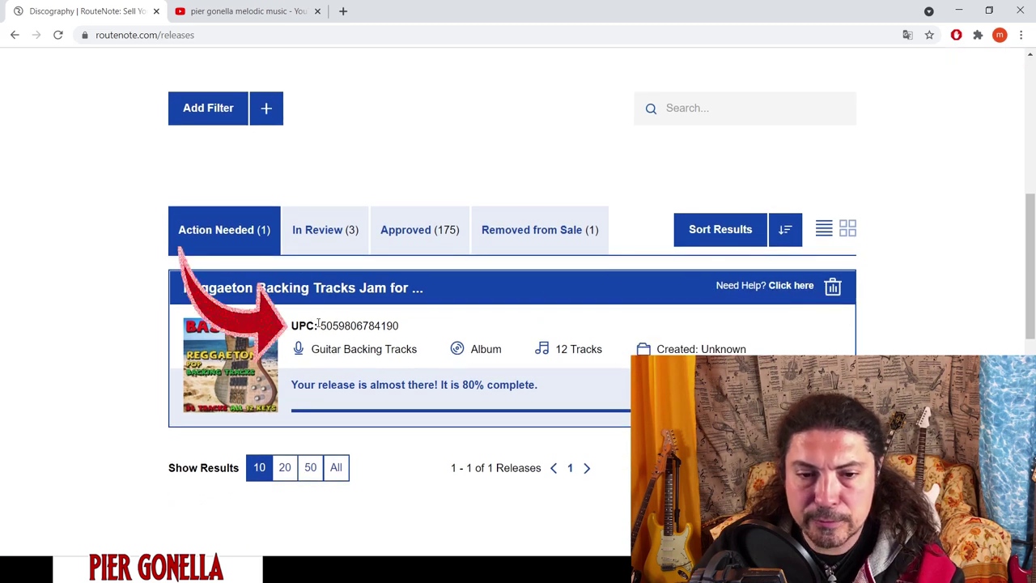
pyautogui.moveTo(321, 326); pyautogui.dragTo(400, 326)
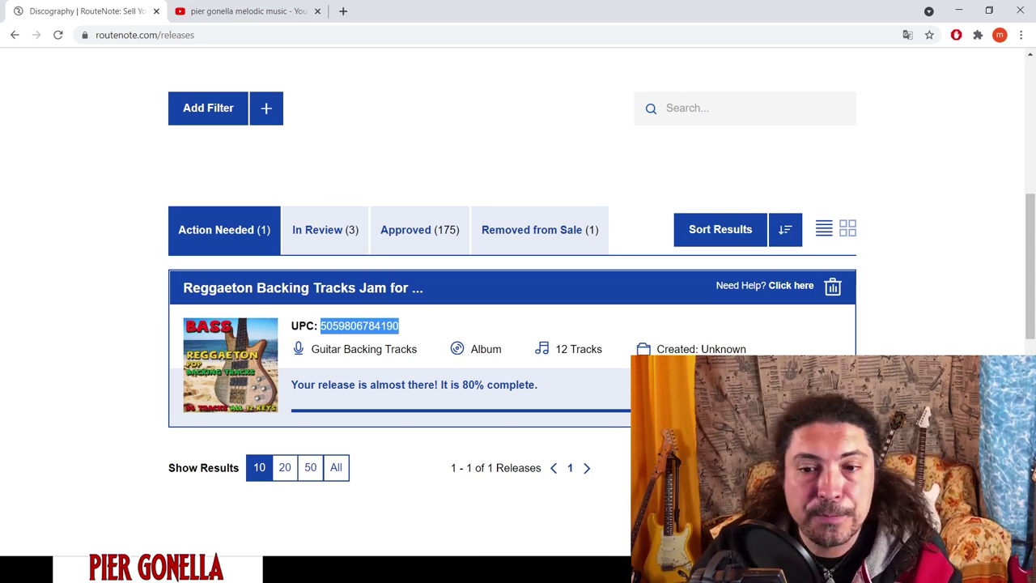
# - Show the releases that are In Review and look through them to the Melodic Music album
pyautogui.click(318, 231)
pyautogui.scroll(-4, 931, 293)
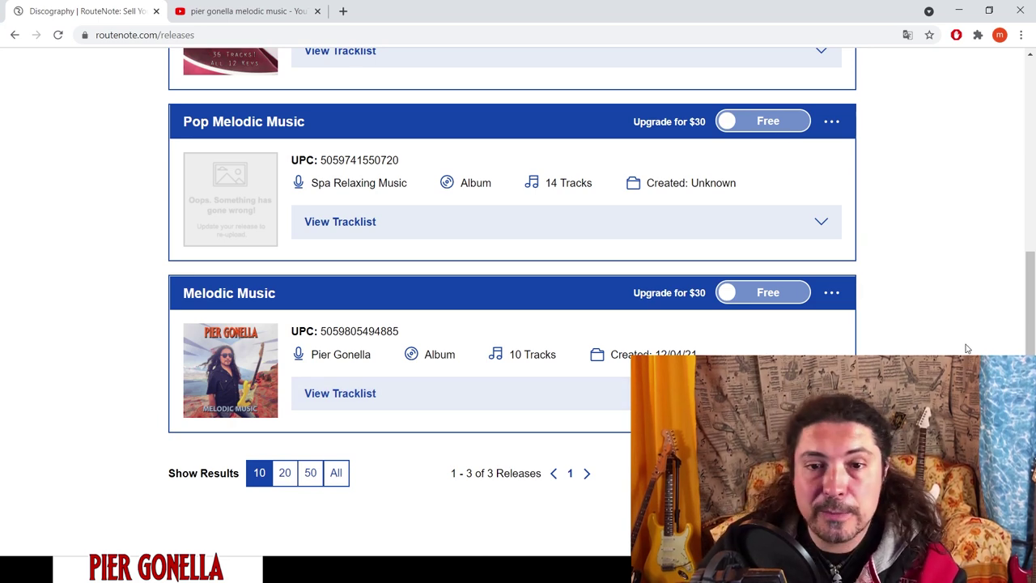
pyautogui.scroll(6, 966, 349)
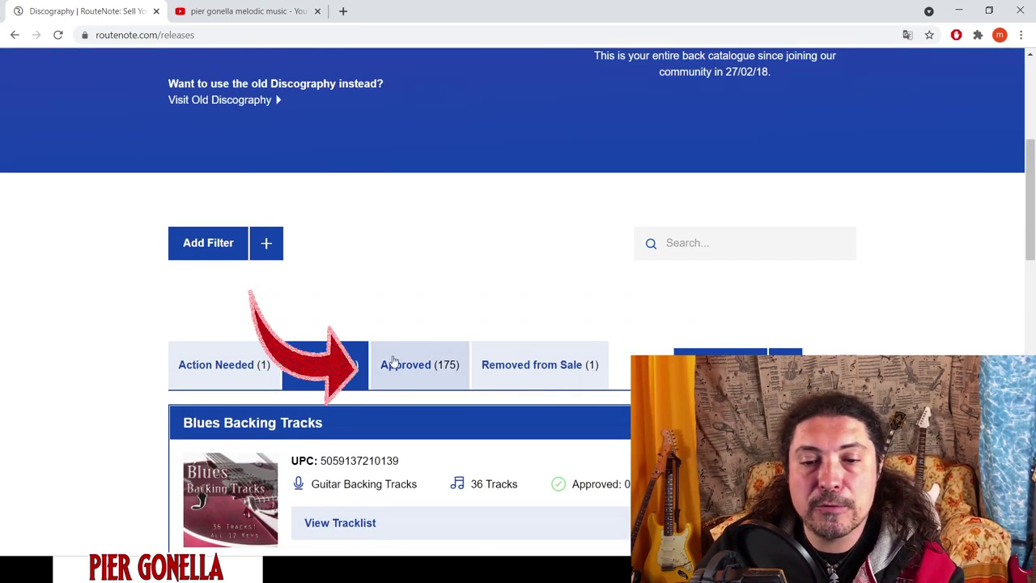
pyautogui.scroll(3, 948, 281)
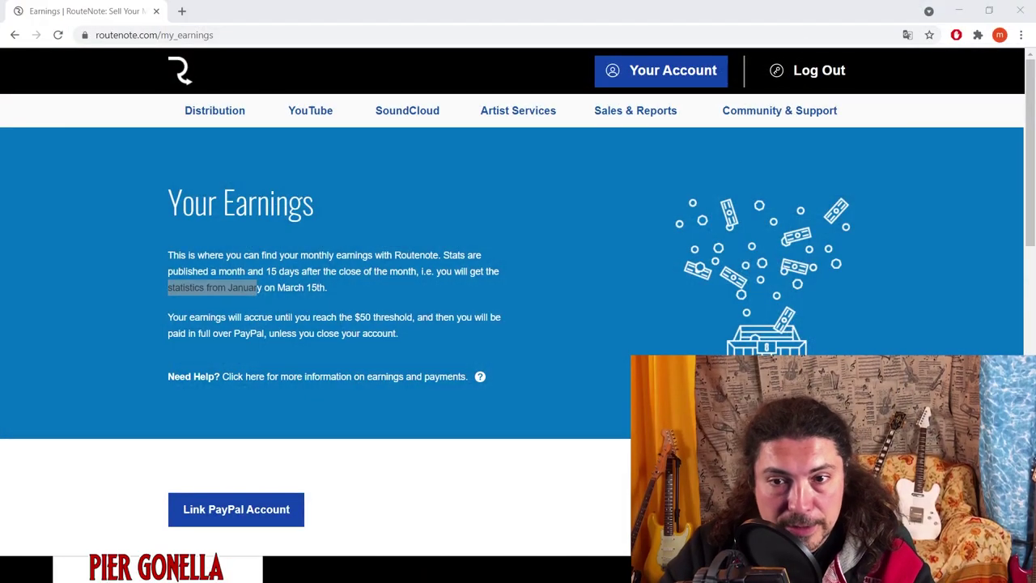
# - Clear the text highlight on the Earnings page, view the Sales & Reports options and open Earnings
pyautogui.click(234, 121)
pyautogui.moveTo(634, 111)
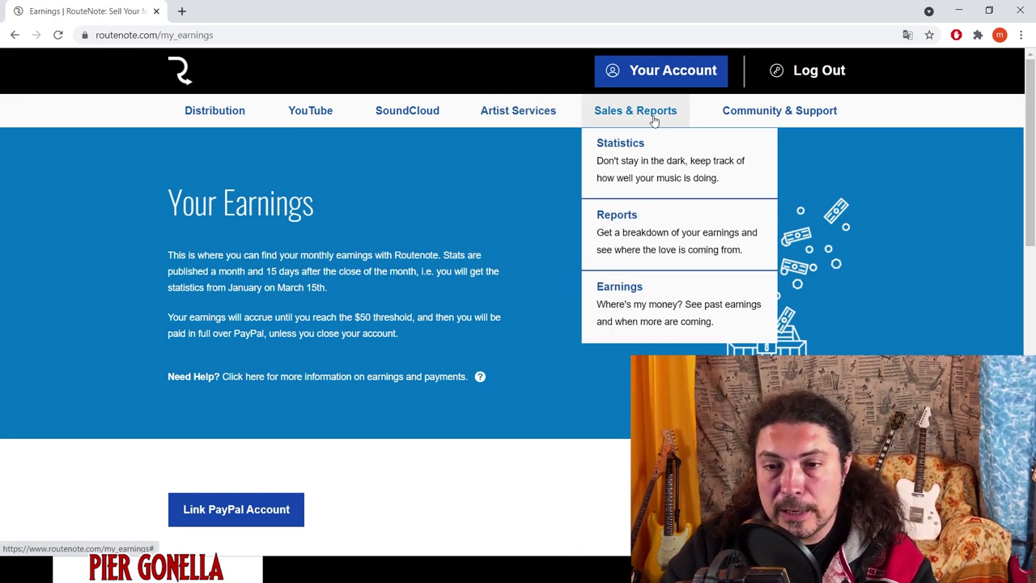
pyautogui.click(626, 296)
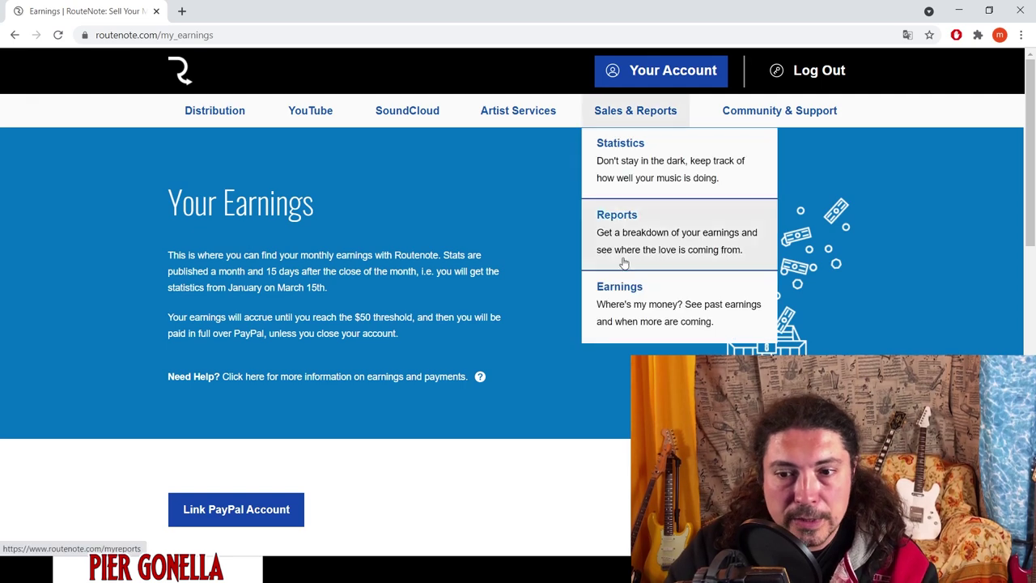
# - Open Earnings and highlight the month named in the example of when statistics are published
pyautogui.click(618, 290)
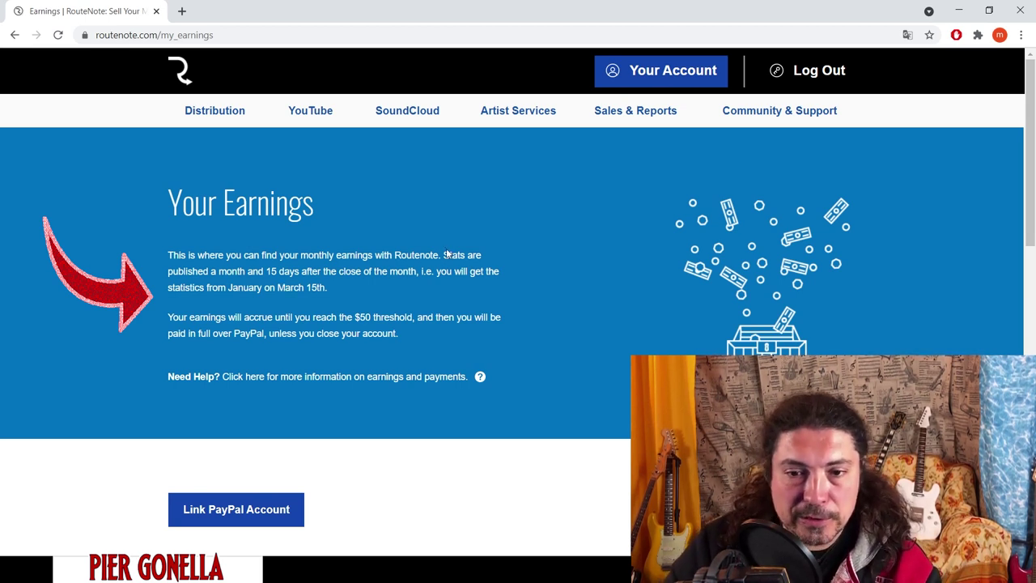
pyautogui.moveTo(442, 255); pyautogui.dragTo(417, 268)
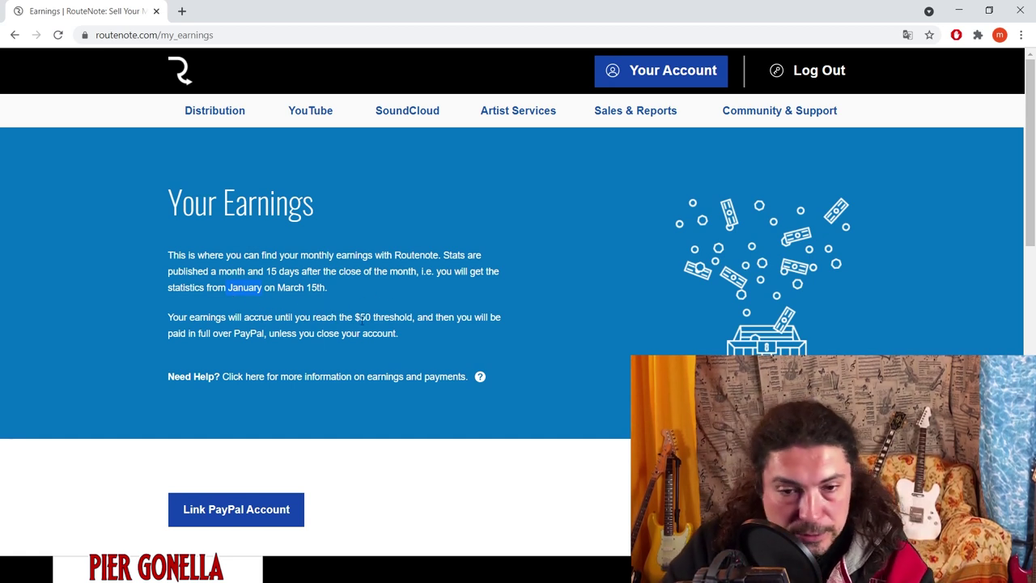
pyautogui.click(334, 291)
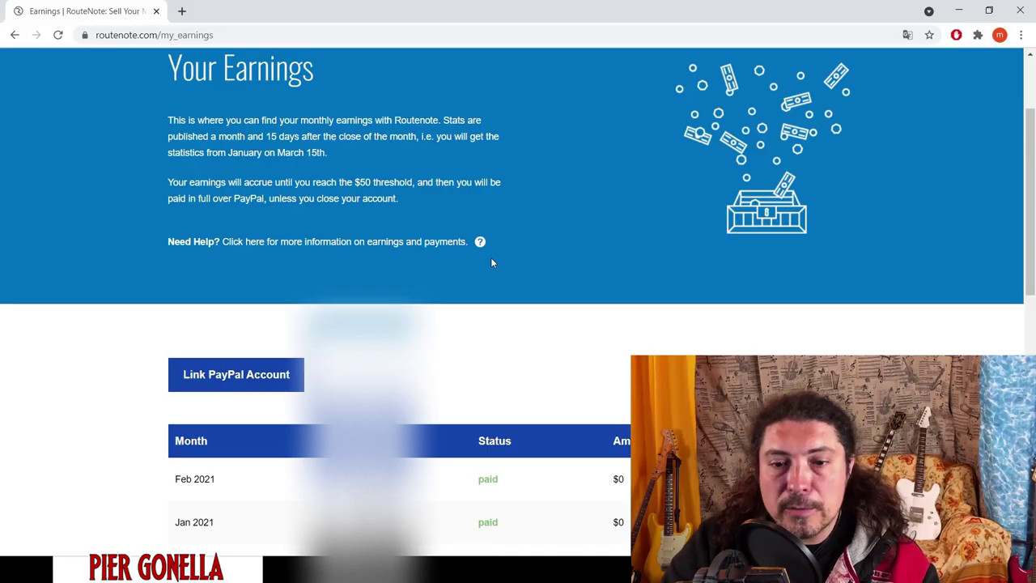
# - Look through the monthly earnings table and its payment statuses, and view the Community & Support options
pyautogui.scroll(-2, 490, 257)
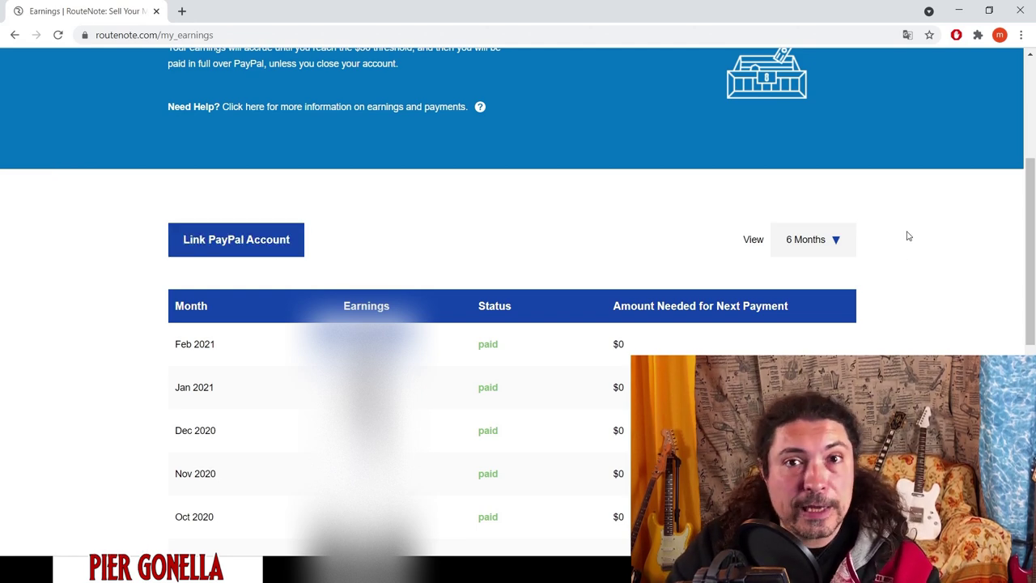
pyautogui.scroll(3, 907, 231)
pyautogui.moveTo(763, 110)
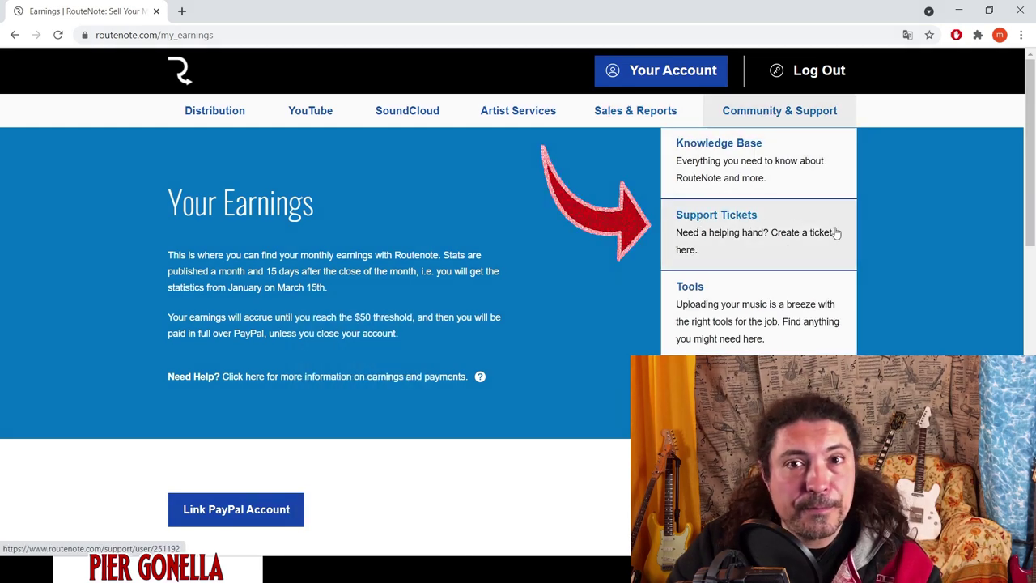
pyautogui.scroll(-4, 953, 292)
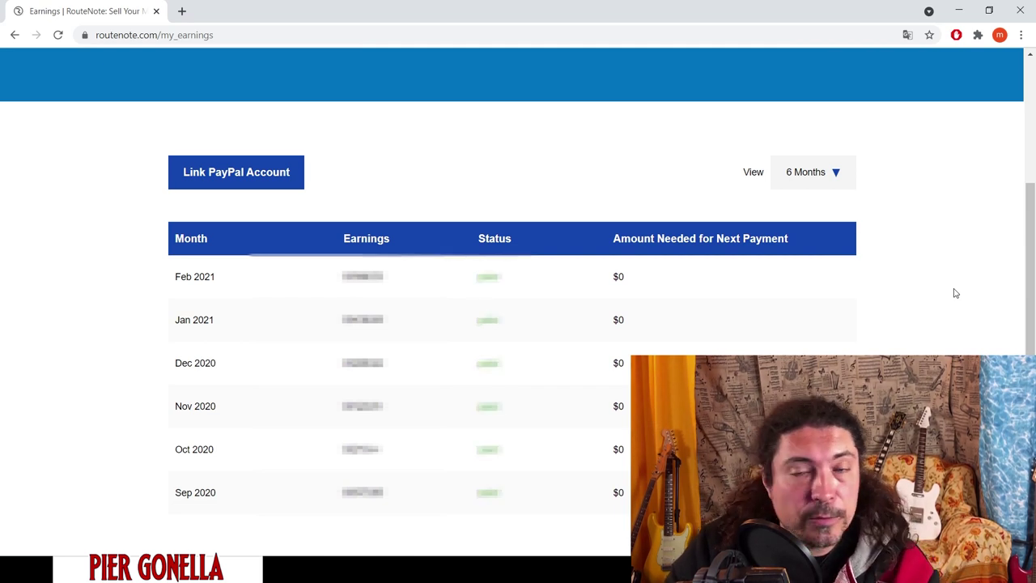
pyautogui.scroll(-1, 945, 299)
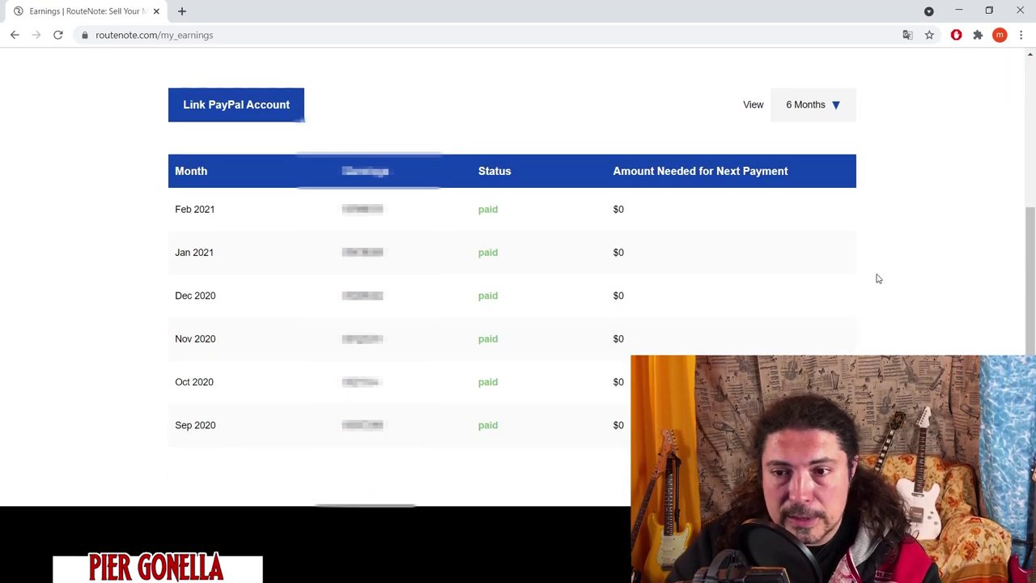
pyautogui.scroll(-1, 878, 278)
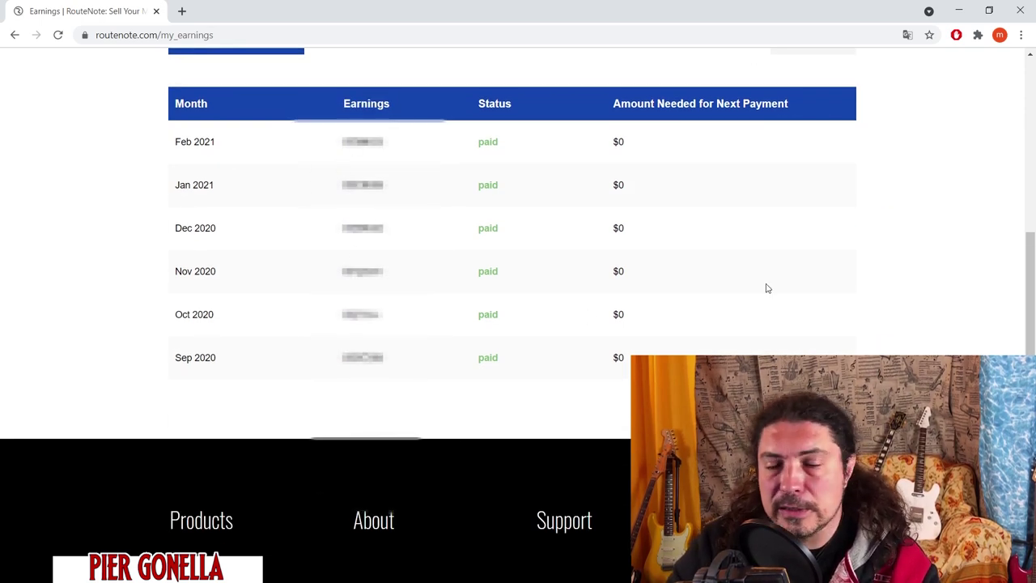
pyautogui.scroll(3, 793, 284)
pyautogui.scroll(4, 793, 284)
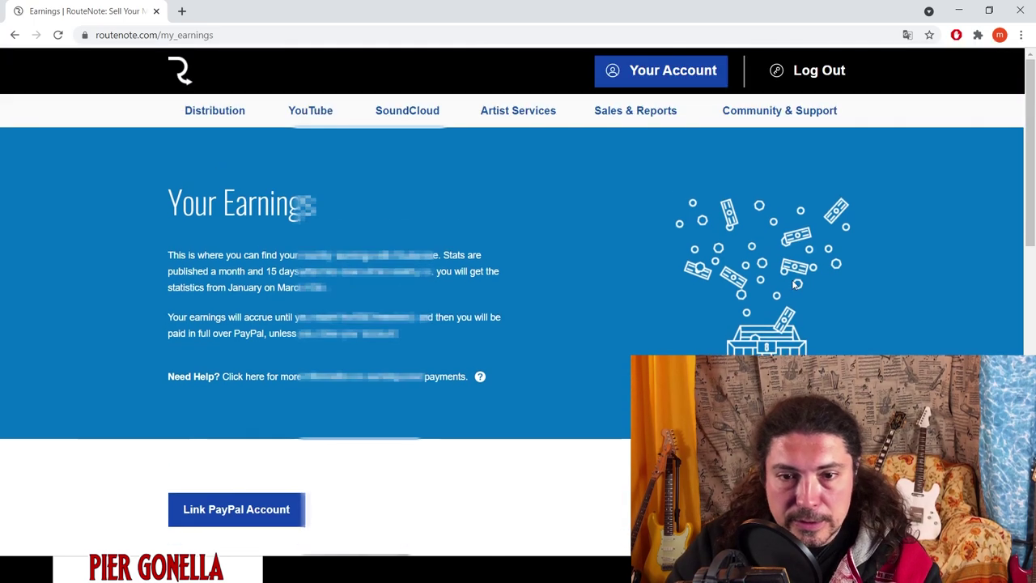
# - Open Reports under Sales & Reports and show the list of monthly sales reports
pyautogui.moveTo(636, 111)
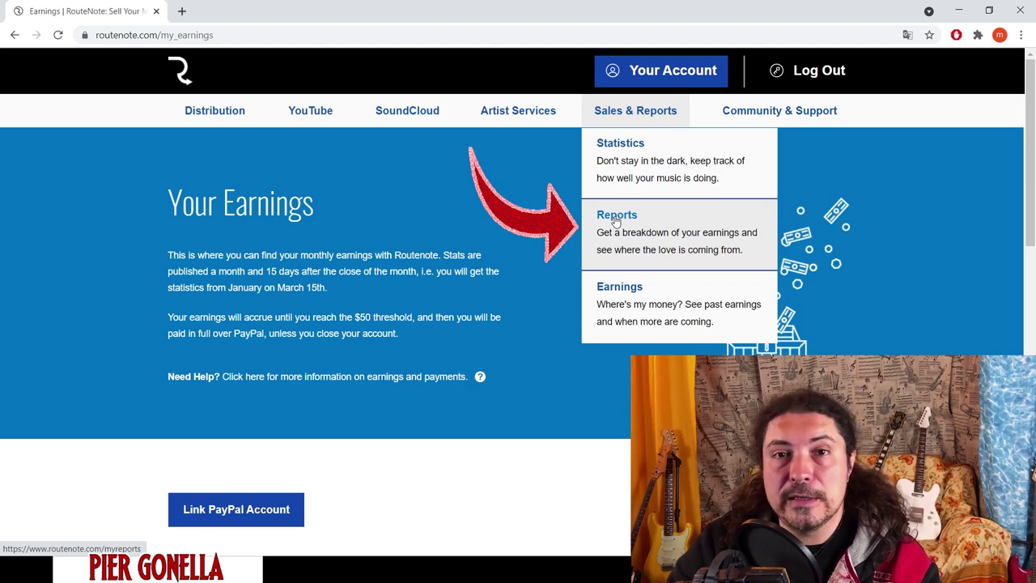
pyautogui.click(617, 219)
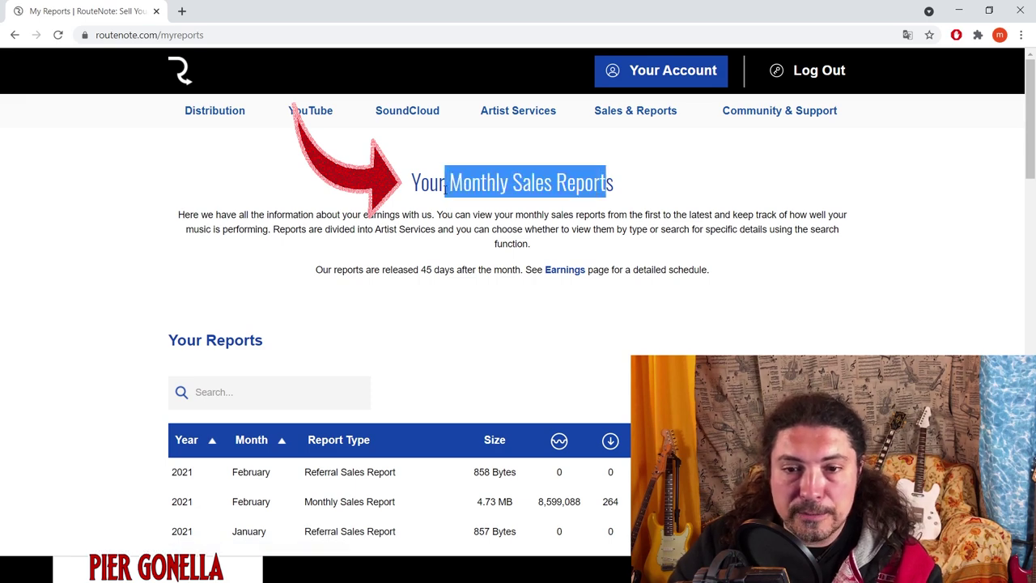
pyautogui.scroll(-1, 884, 261)
pyautogui.scroll(-3, 886, 257)
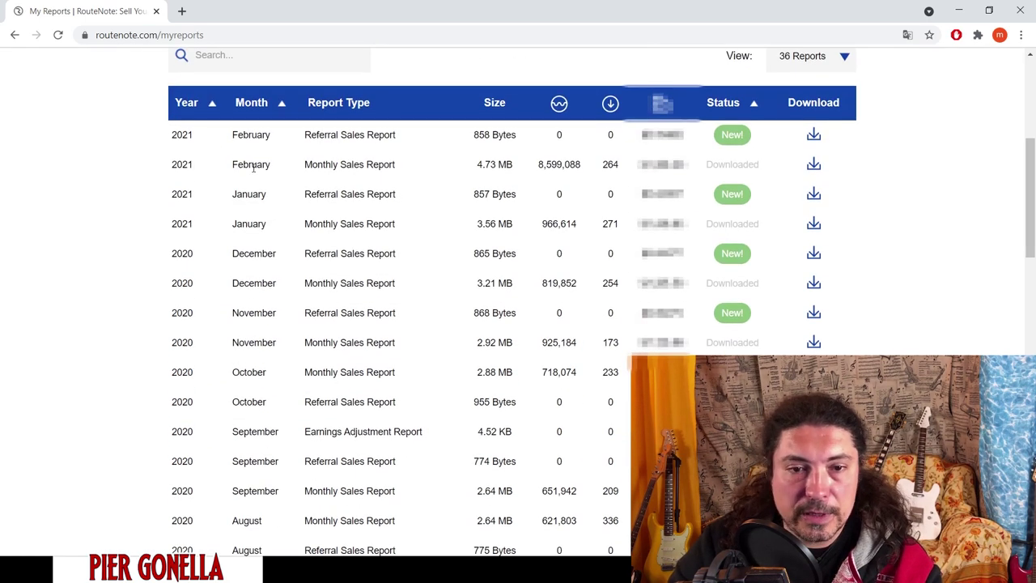
# - Highlight the months of the Monthly Sales Report rows from February 2021 back to November 2020, and February's streams and downloads
pyautogui.moveTo(232, 164); pyautogui.dragTo(271, 165)
pyautogui.moveTo(232, 224); pyautogui.dragTo(280, 227)
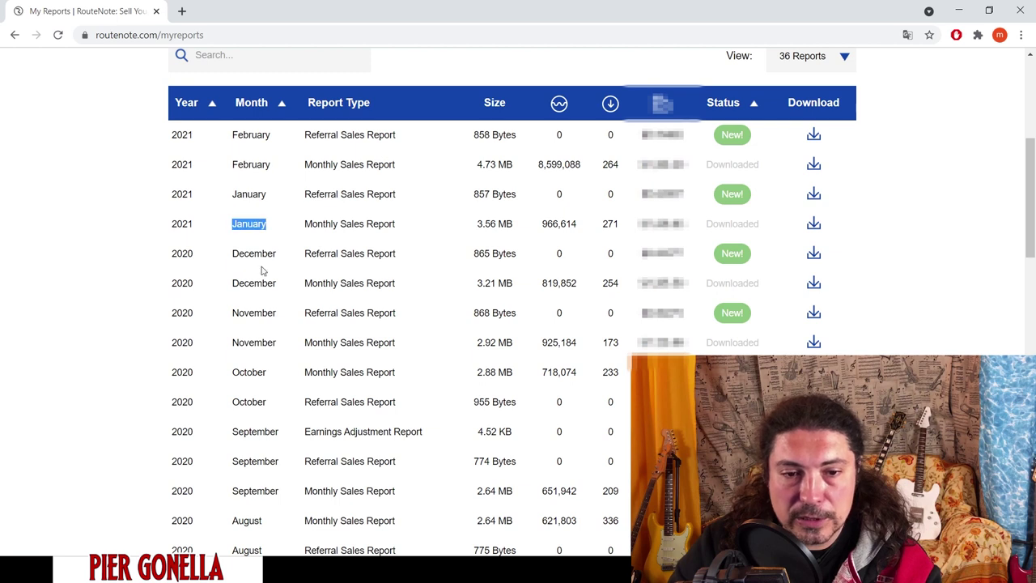
pyautogui.moveTo(232, 282); pyautogui.dragTo(276, 284)
pyautogui.moveTo(245, 343); pyautogui.dragTo(281, 342)
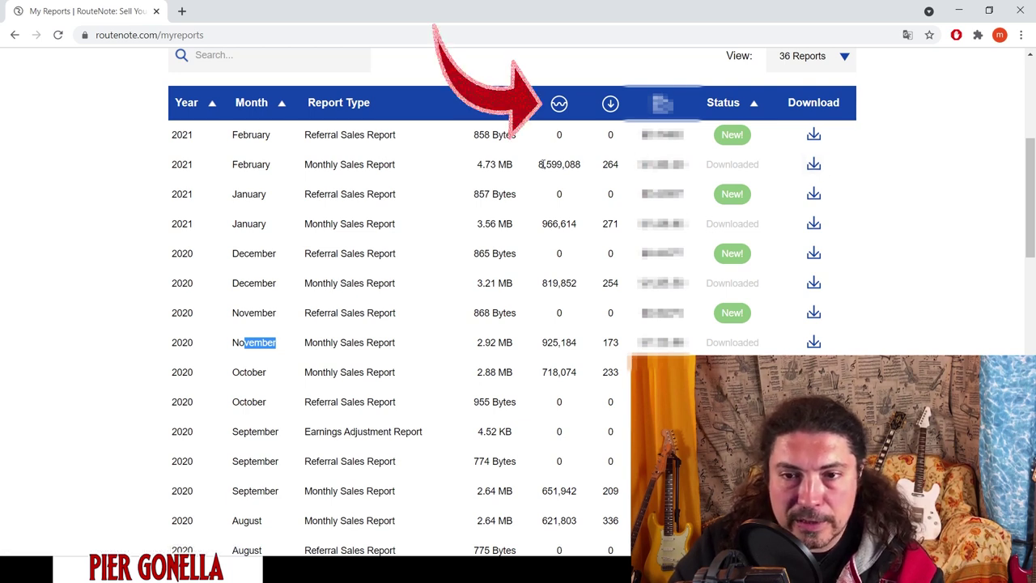
pyautogui.moveTo(540, 164); pyautogui.dragTo(620, 166)
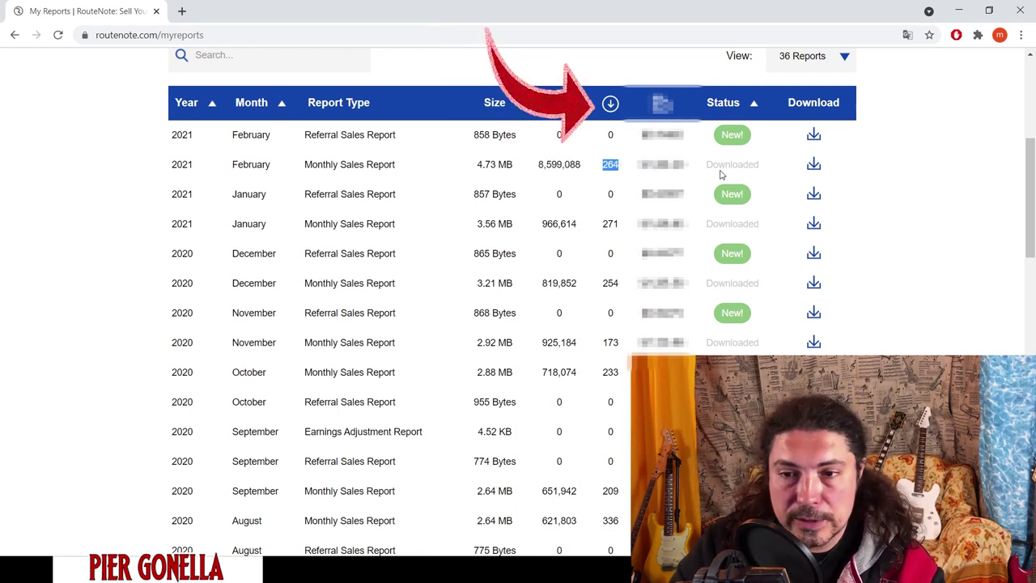
# - Download the February 2021 Monthly Sales Report and open it in Excel with editing enabled
pyautogui.click(815, 166)
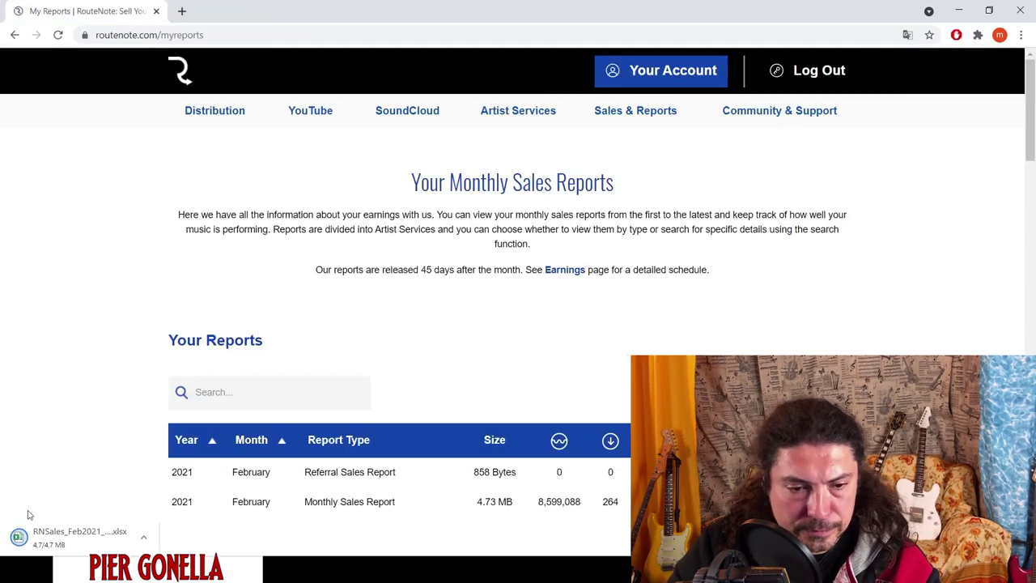
pyautogui.click(86, 538)
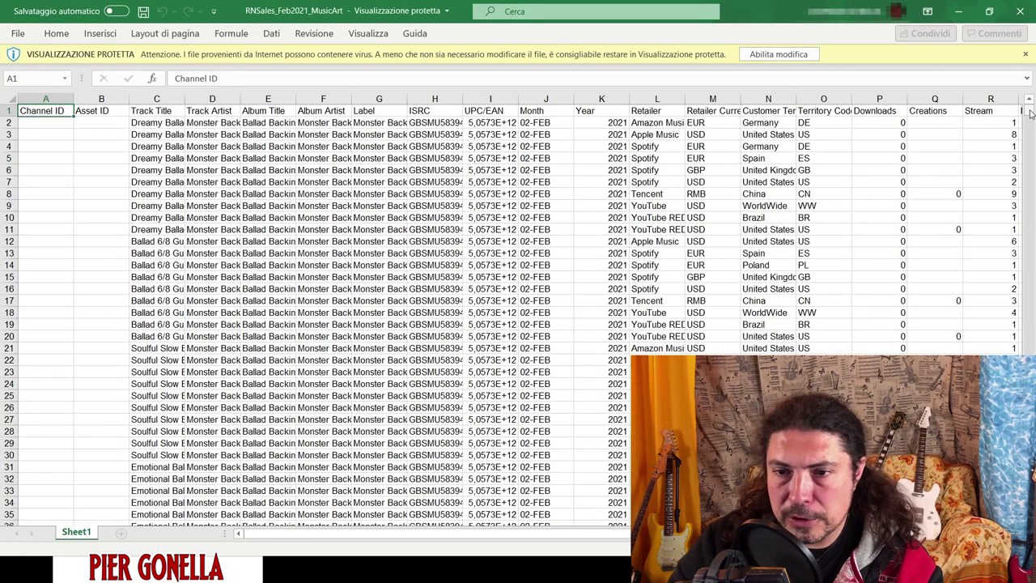
pyautogui.click(782, 54)
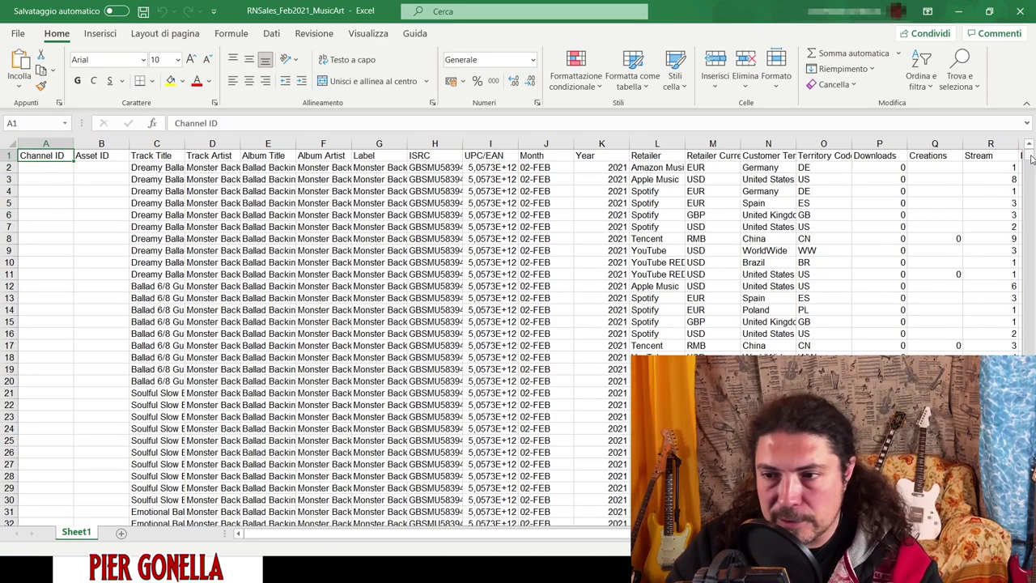
# - Examine the first record's track title, track artist, album title, album artist, label and ISRC in the sales report
pyautogui.moveTo(1031, 159)
pyautogui.mouseDown()
pyautogui.moveTo(1031, 385)
pyautogui.moveTo(1024, 148)
pyautogui.mouseUp()
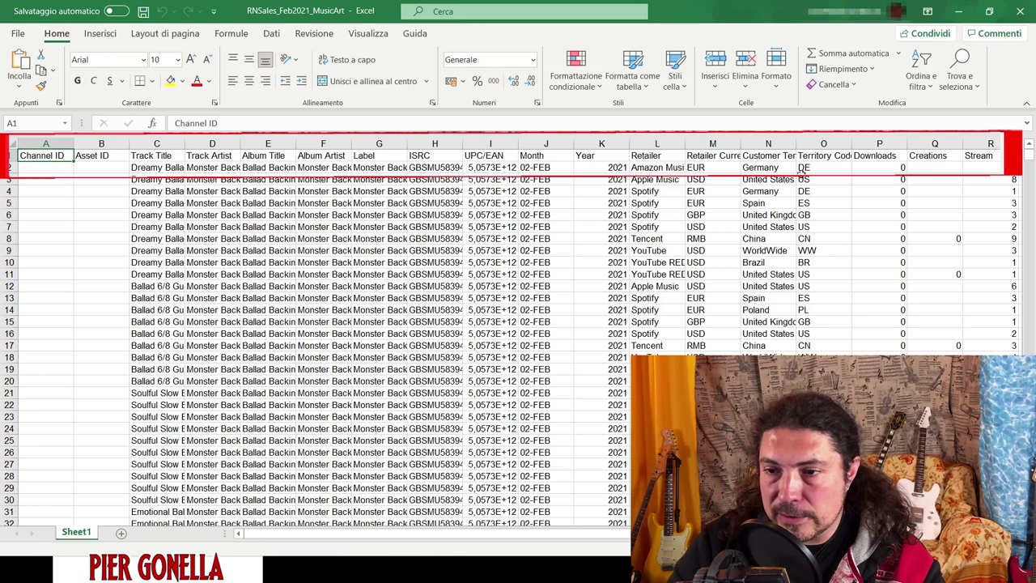
pyautogui.click(989, 168)
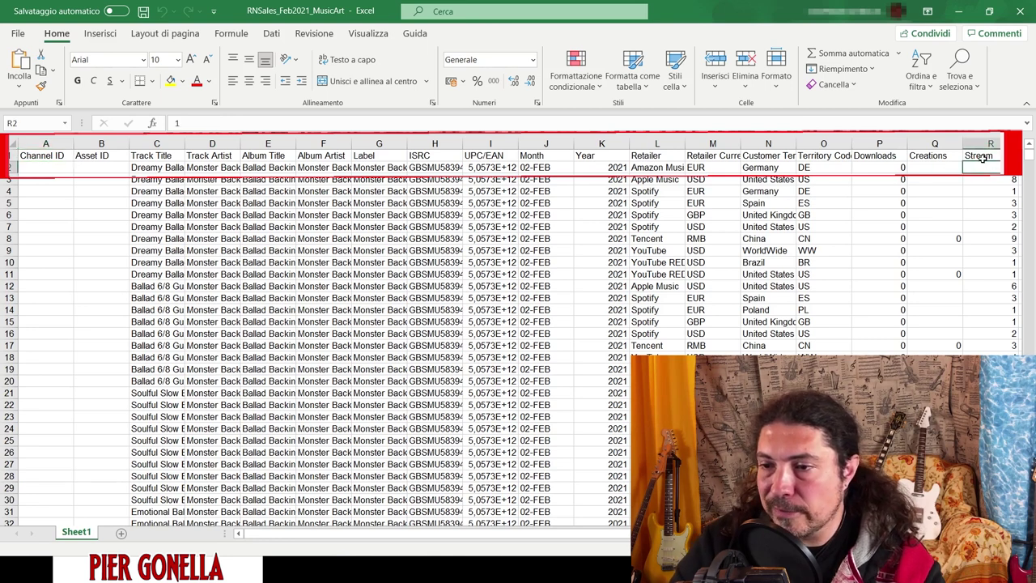
pyautogui.click(145, 167)
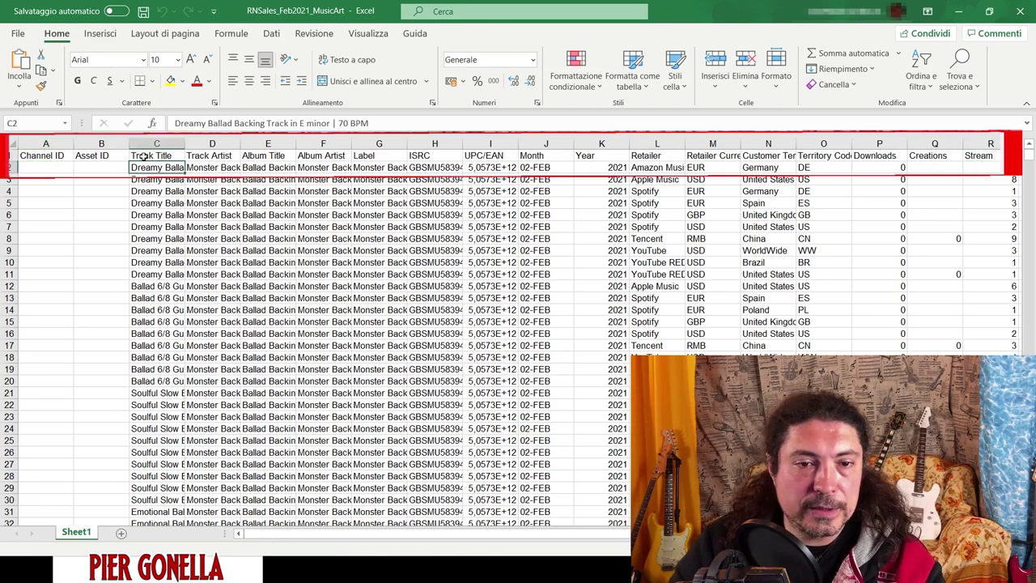
pyautogui.click(208, 166)
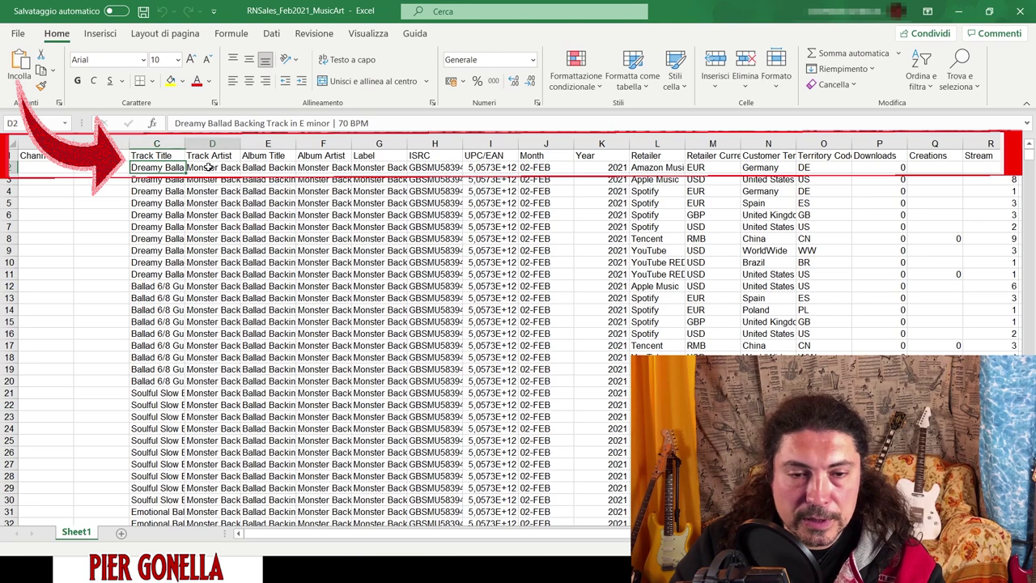
pyautogui.click(272, 165)
pyautogui.click(326, 166)
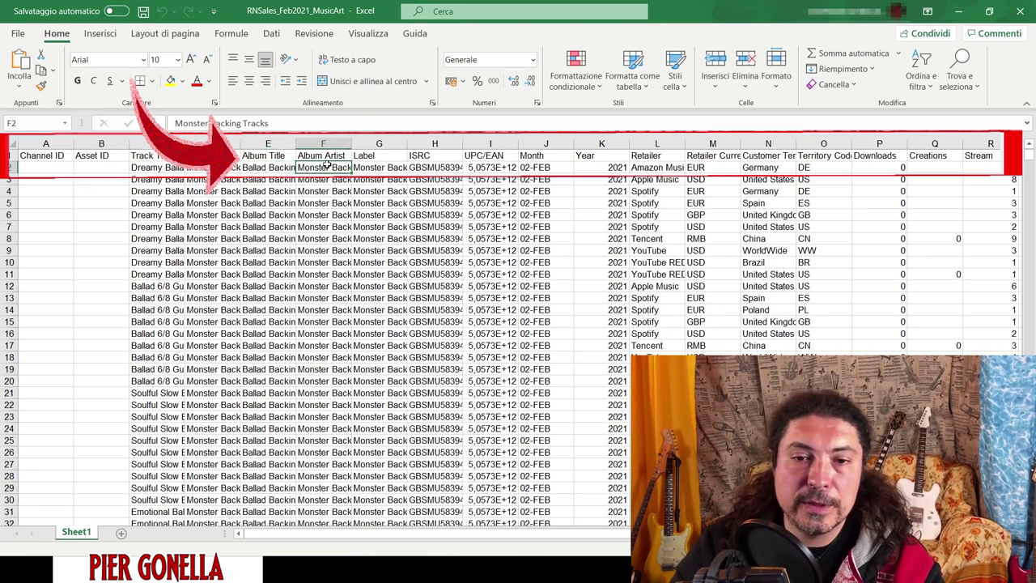
pyautogui.click(382, 169)
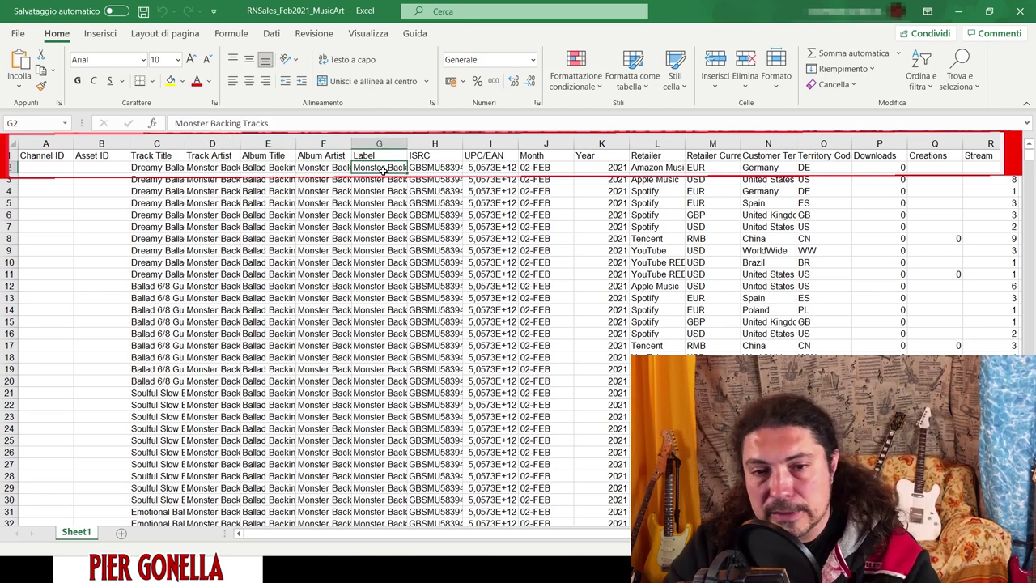
pyautogui.click(432, 167)
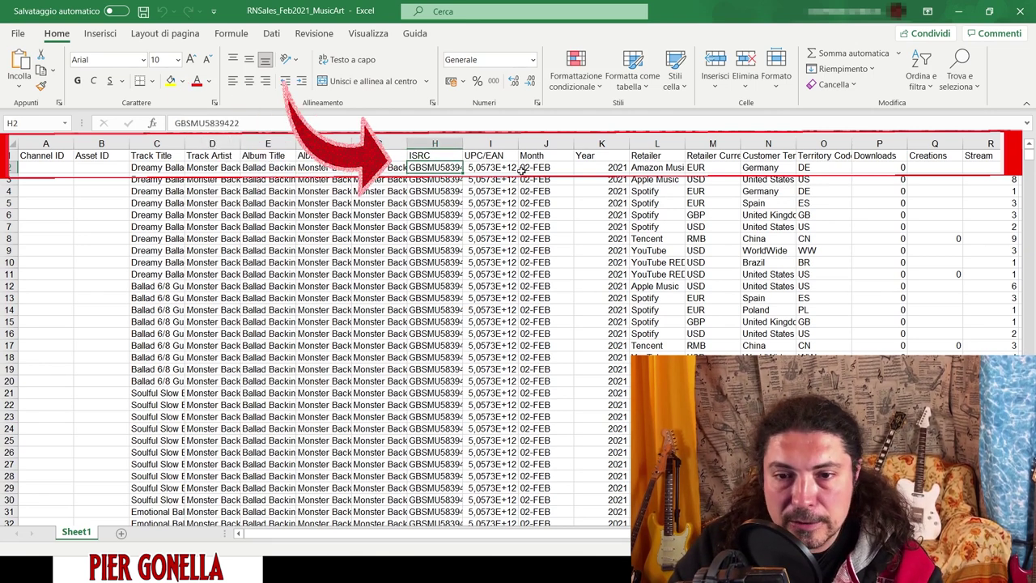
# - Examine the first record's year, retailer, customer territory, stream and earnings values
pyautogui.click(607, 167)
pyautogui.click(655, 167)
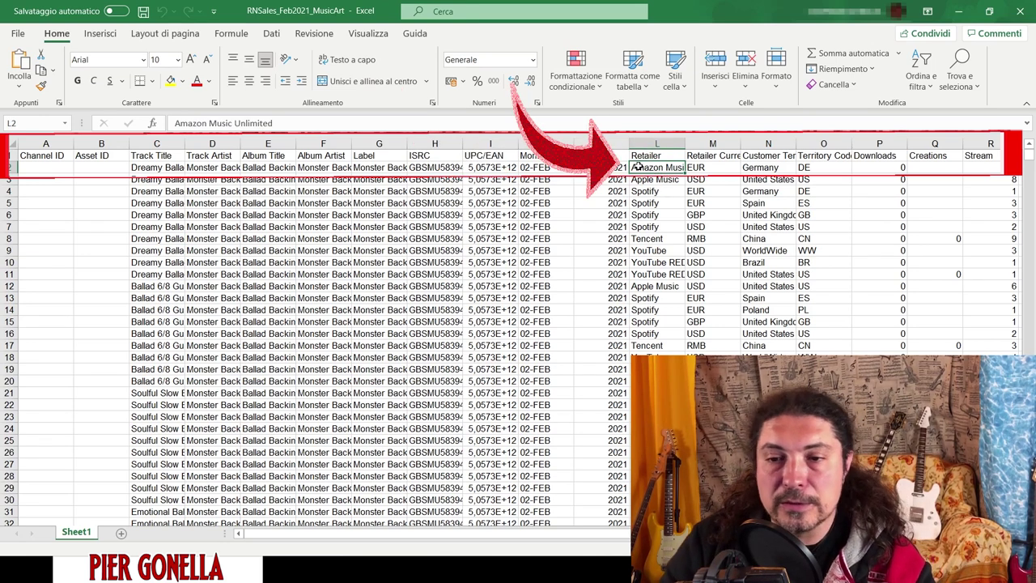
pyautogui.click(781, 168)
pyautogui.click(993, 169)
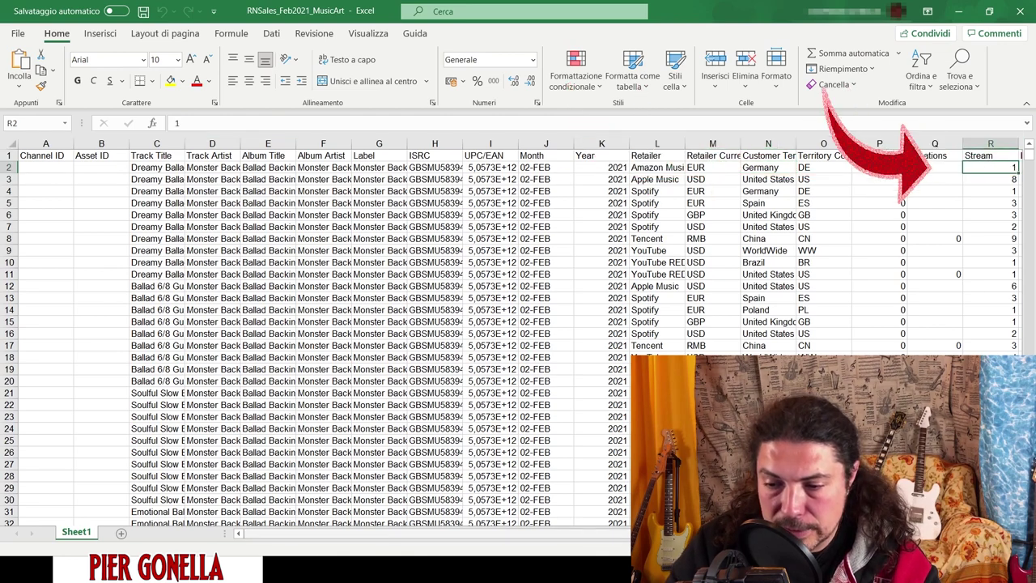
pyautogui.hscroll(1, 437, 534)
pyautogui.click(992, 167)
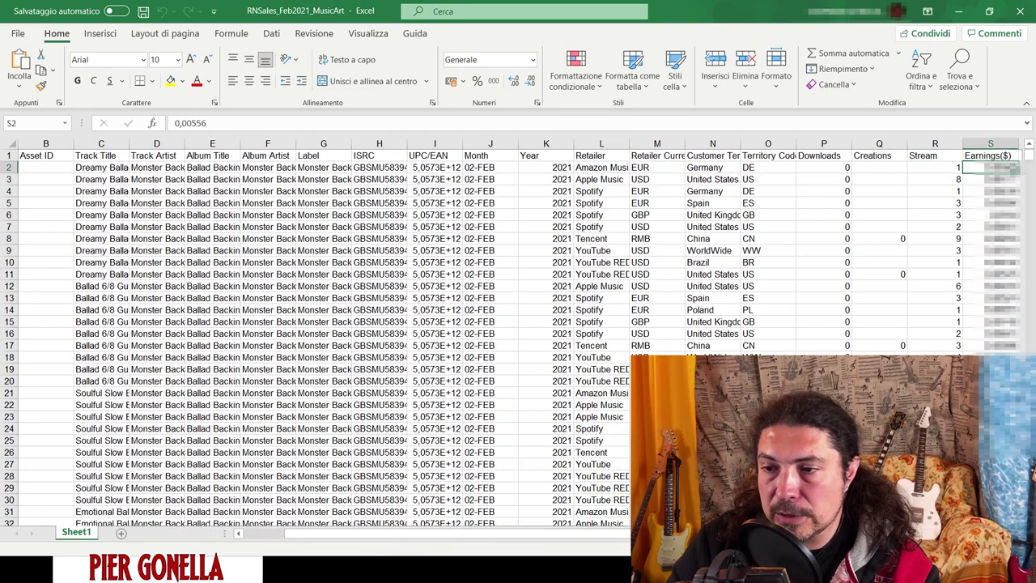
# - Widen the Track Title column so that more of each track title can be read
pyautogui.click(121, 179)
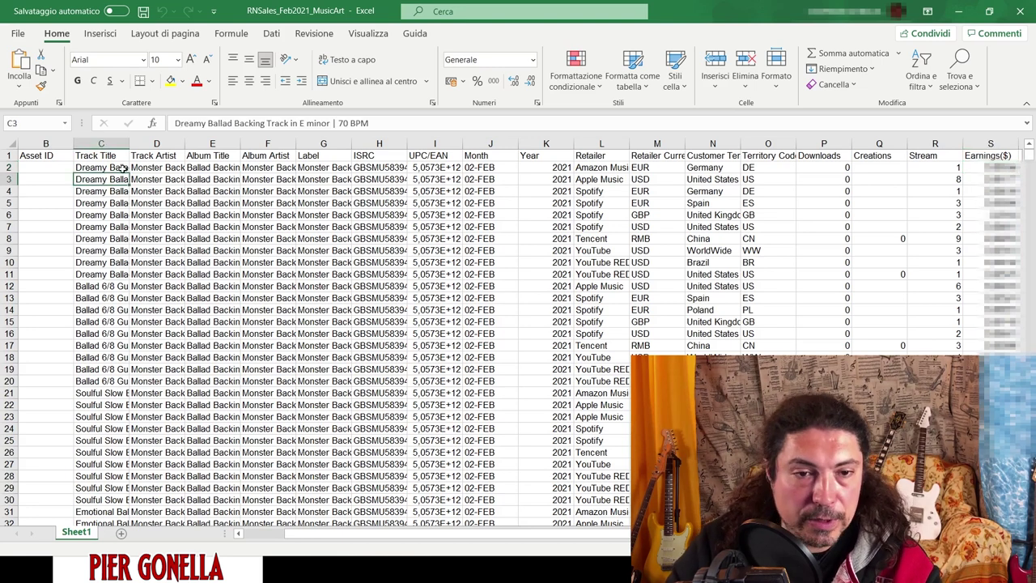
pyautogui.moveTo(130, 144); pyautogui.dragTo(267, 143)
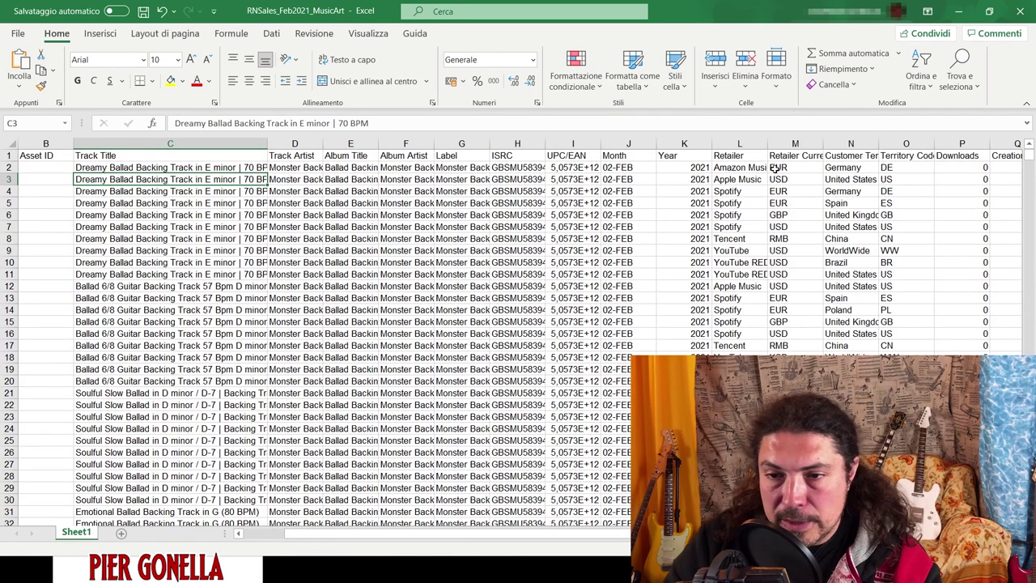
# - Select the second record's Earnings($) cell and look through the rows for retailers, territories, streams and earnings
pyautogui.hscroll(2, 848, 191)
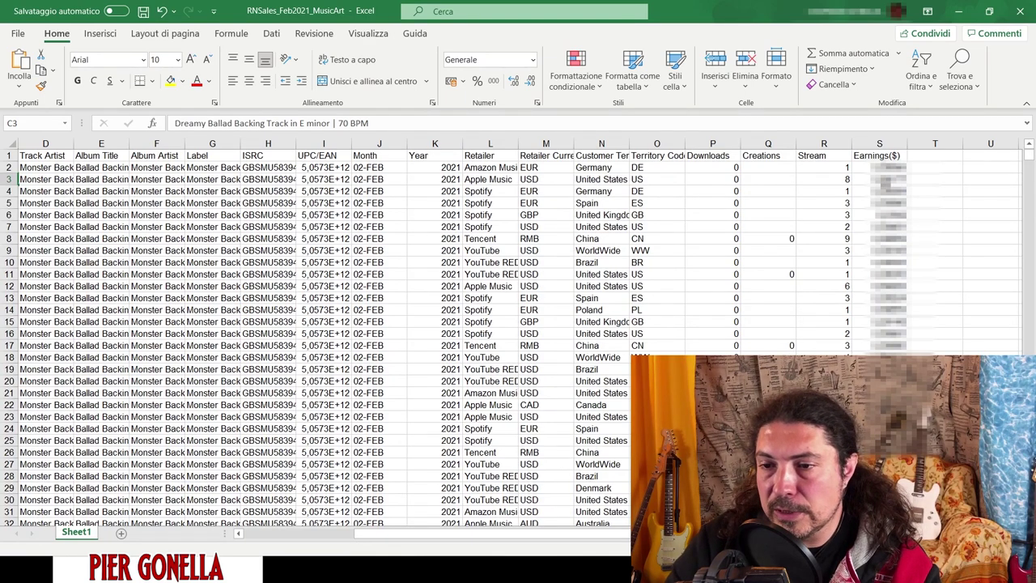
pyautogui.click(880, 179)
pyautogui.scroll(-1, 830, 178)
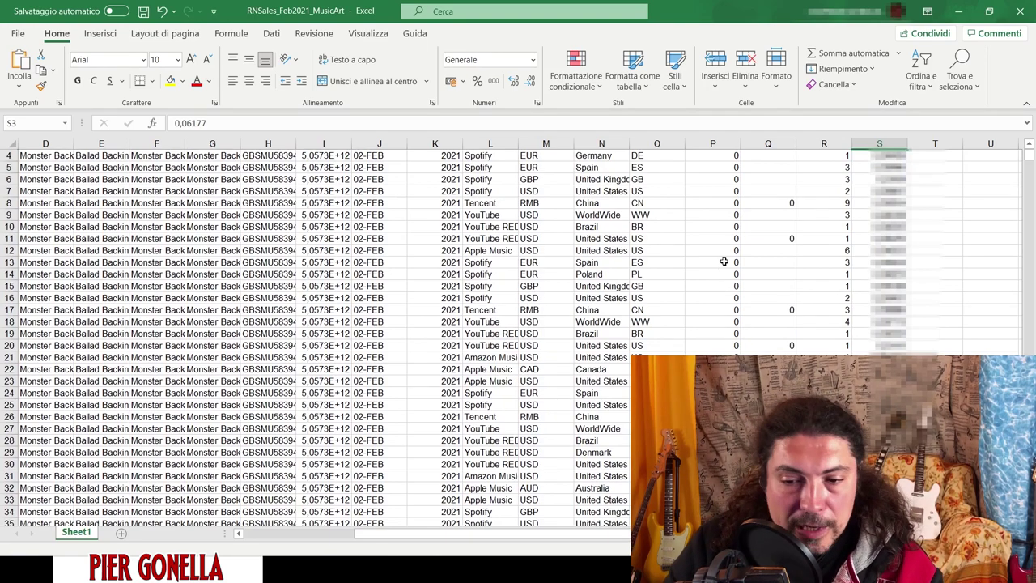
pyautogui.scroll(1, 723, 262)
pyautogui.scroll(-2, 724, 264)
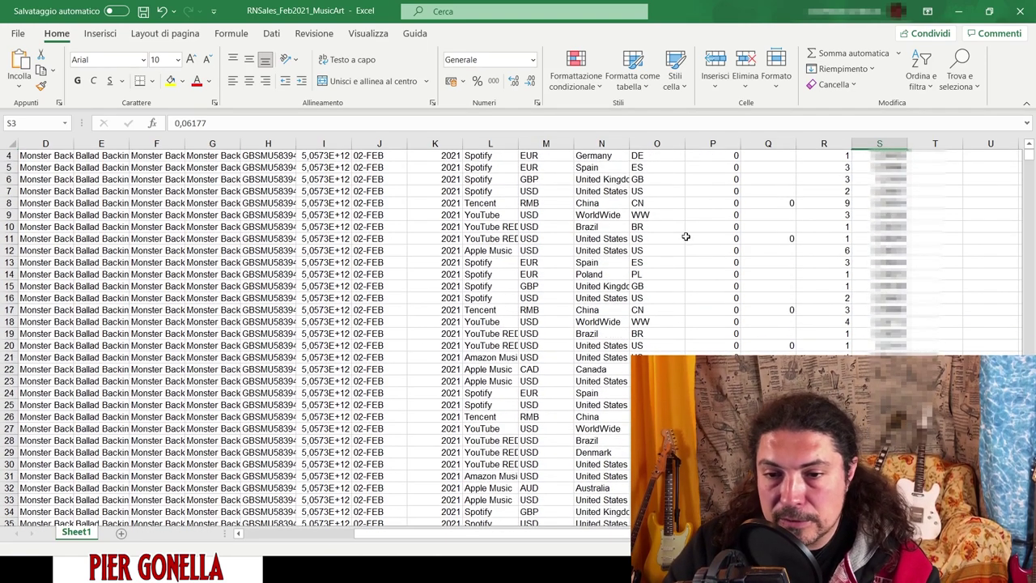
pyautogui.scroll(2, 698, 215)
pyautogui.scroll(-3, 664, 259)
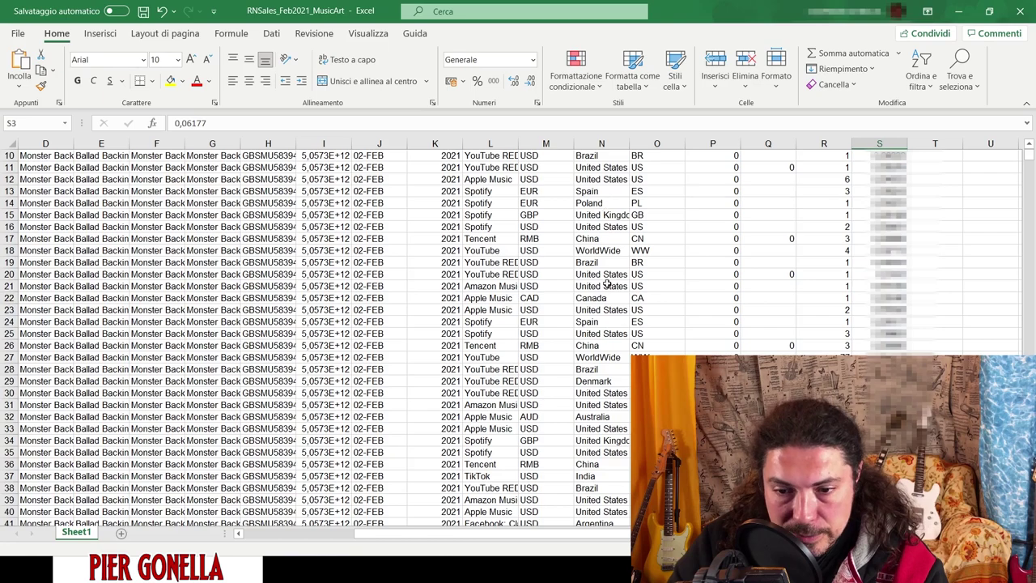
pyautogui.scroll(-4, 608, 282)
pyautogui.scroll(-4, 606, 371)
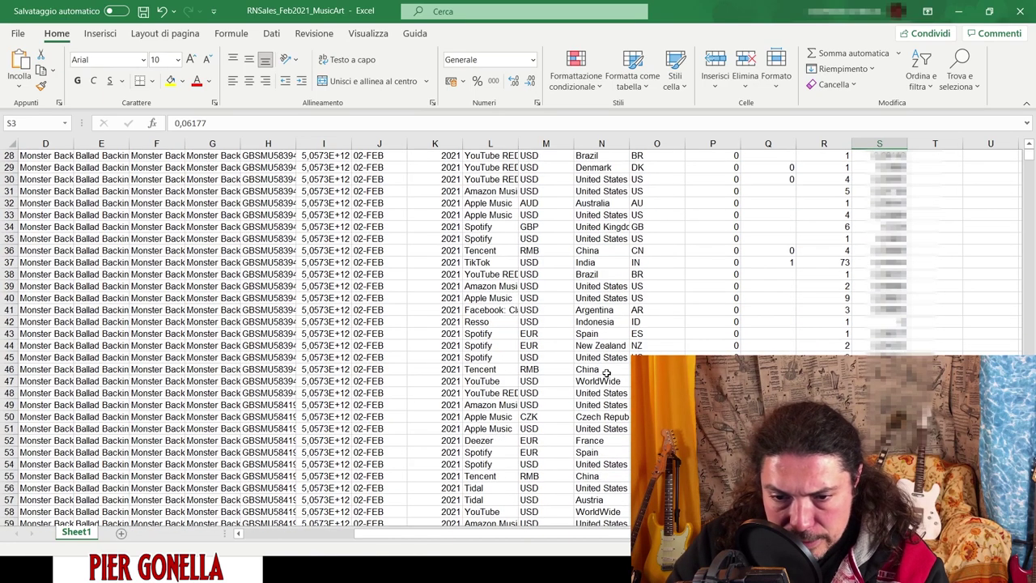
# - Look further down the sales report rows for retailers, customer territories and stream counts
pyautogui.scroll(-10, 606, 372)
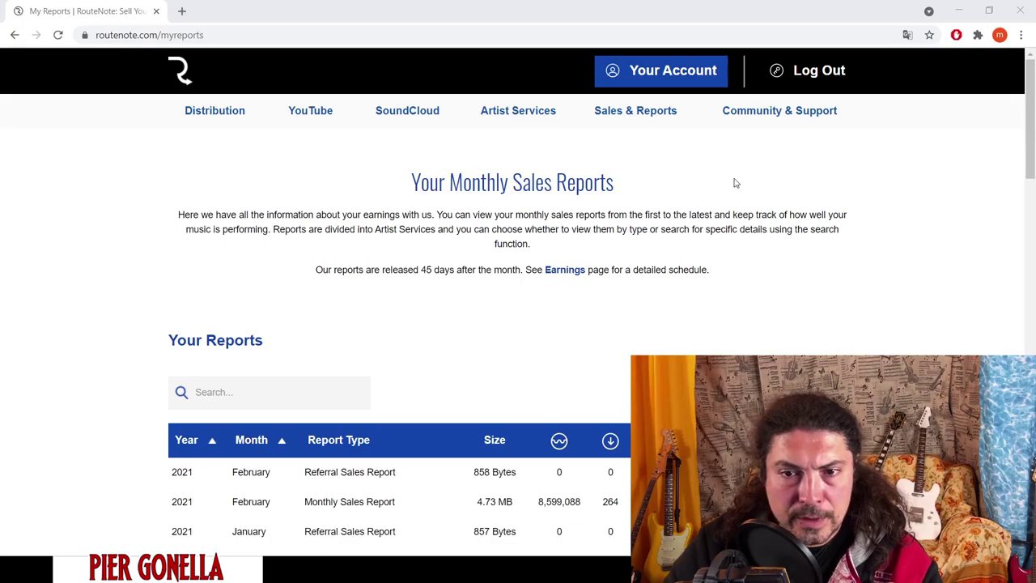
# - Switch to RouteNote in the browser, open the account statistics page and highlight the days until the next payment run
pyautogui.moveTo(636, 114)
pyautogui.click(620, 148)
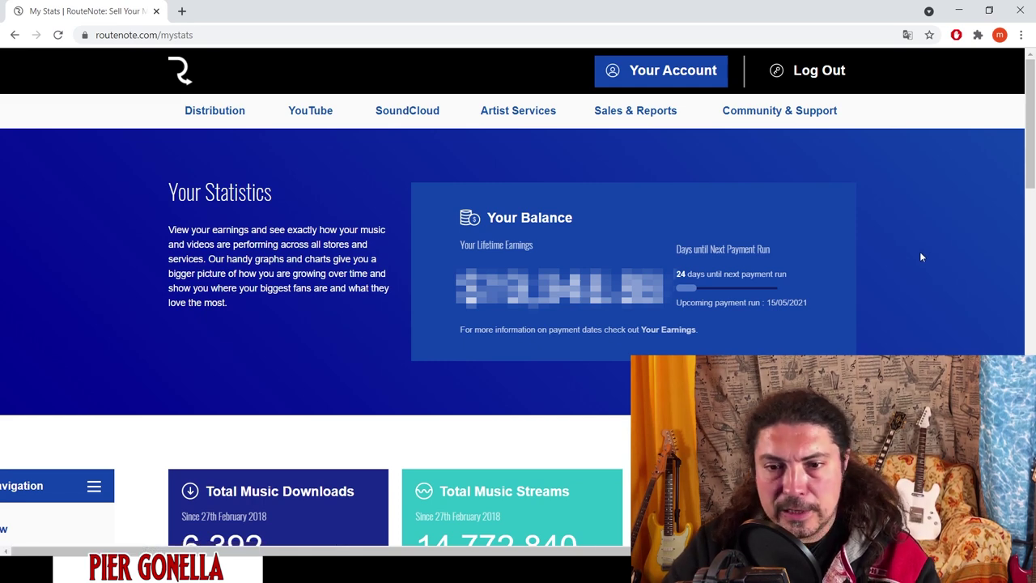
pyautogui.scroll(-1, 920, 257)
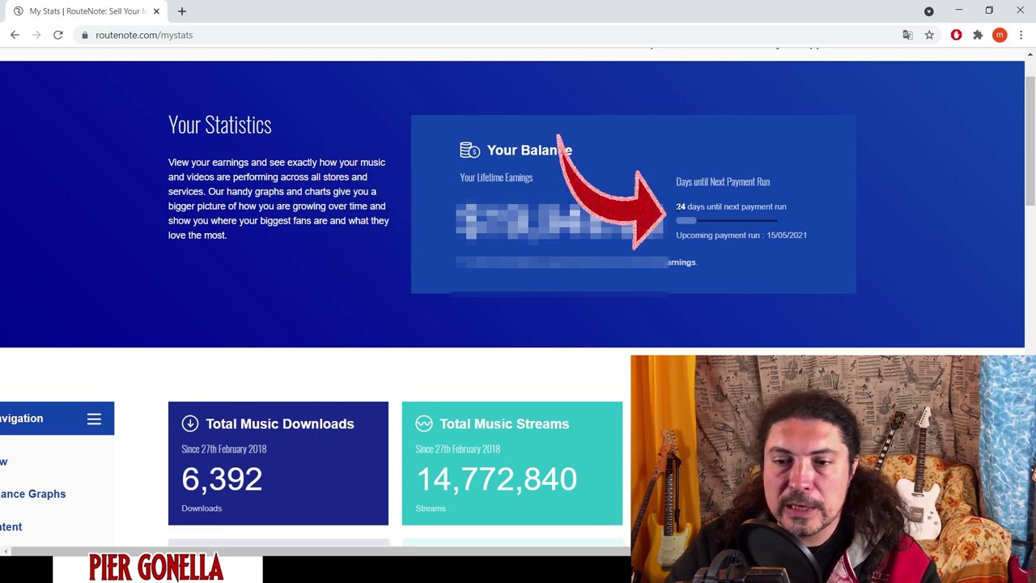
pyautogui.moveTo(677, 207); pyautogui.dragTo(790, 207)
# - Examine the total music downloads, music streams and YouTube views with their 12-month summary graphs, highlighting "Downloads" in its card title
pyautogui.scroll(-4, 918, 243)
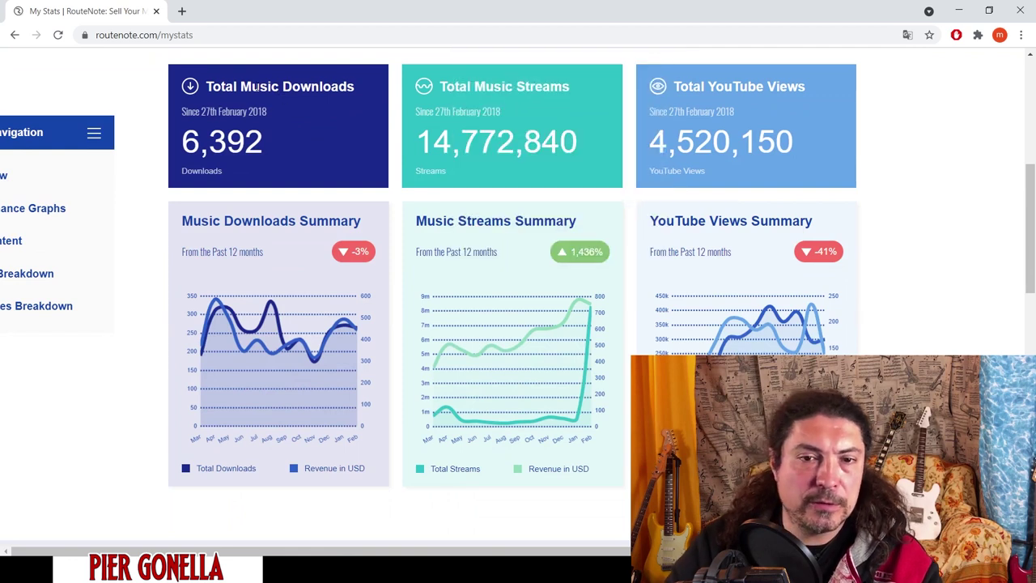
pyautogui.moveTo(354, 86); pyautogui.dragTo(282, 86)
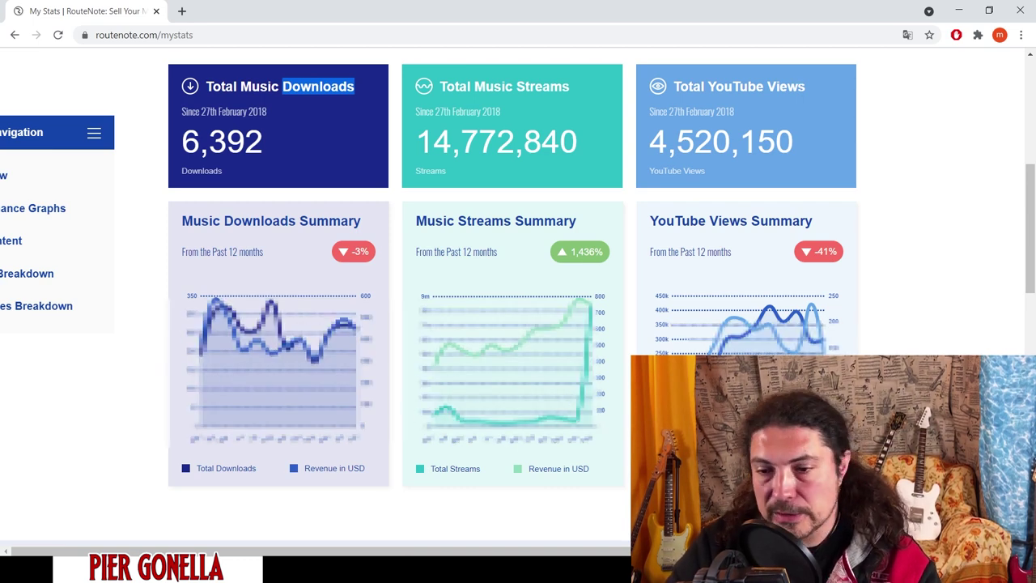
pyautogui.scroll(-3, 974, 316)
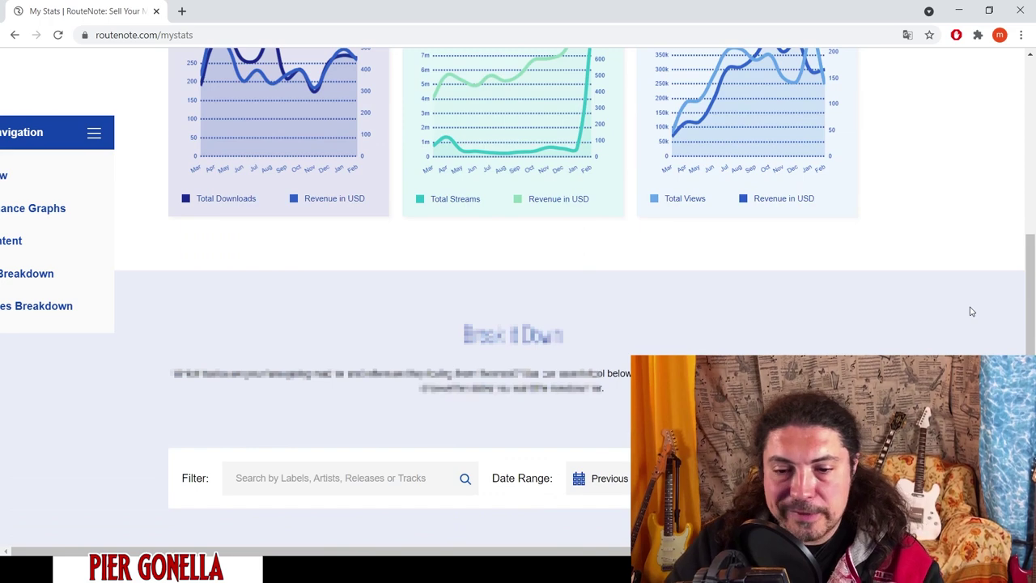
pyautogui.scroll(4, 971, 311)
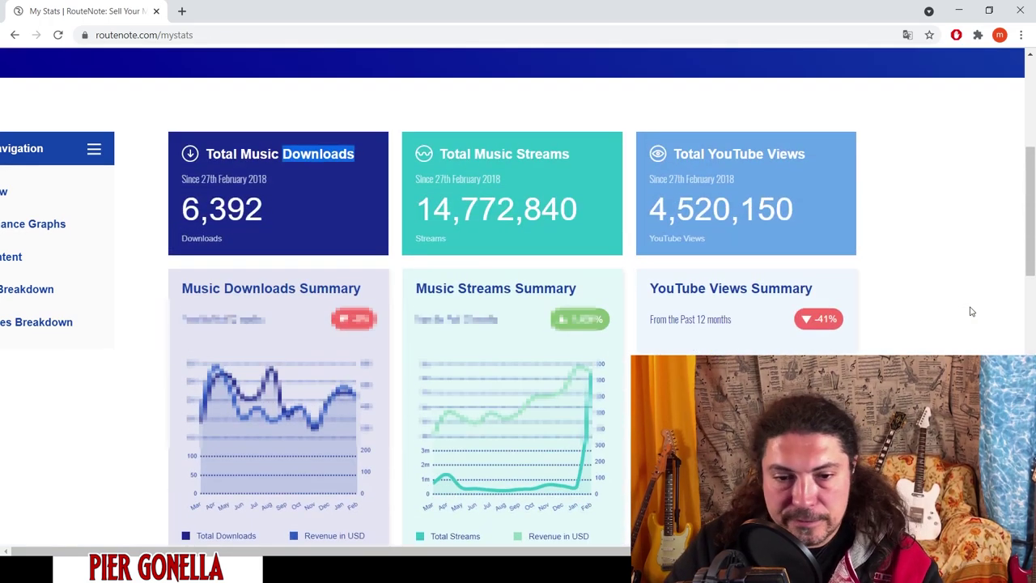
pyautogui.scroll(3, 971, 311)
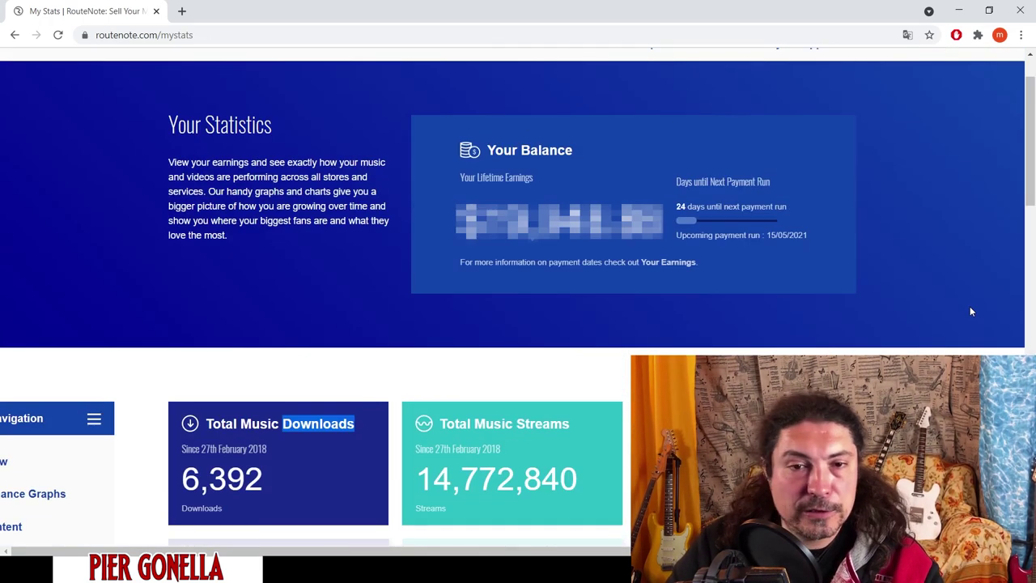